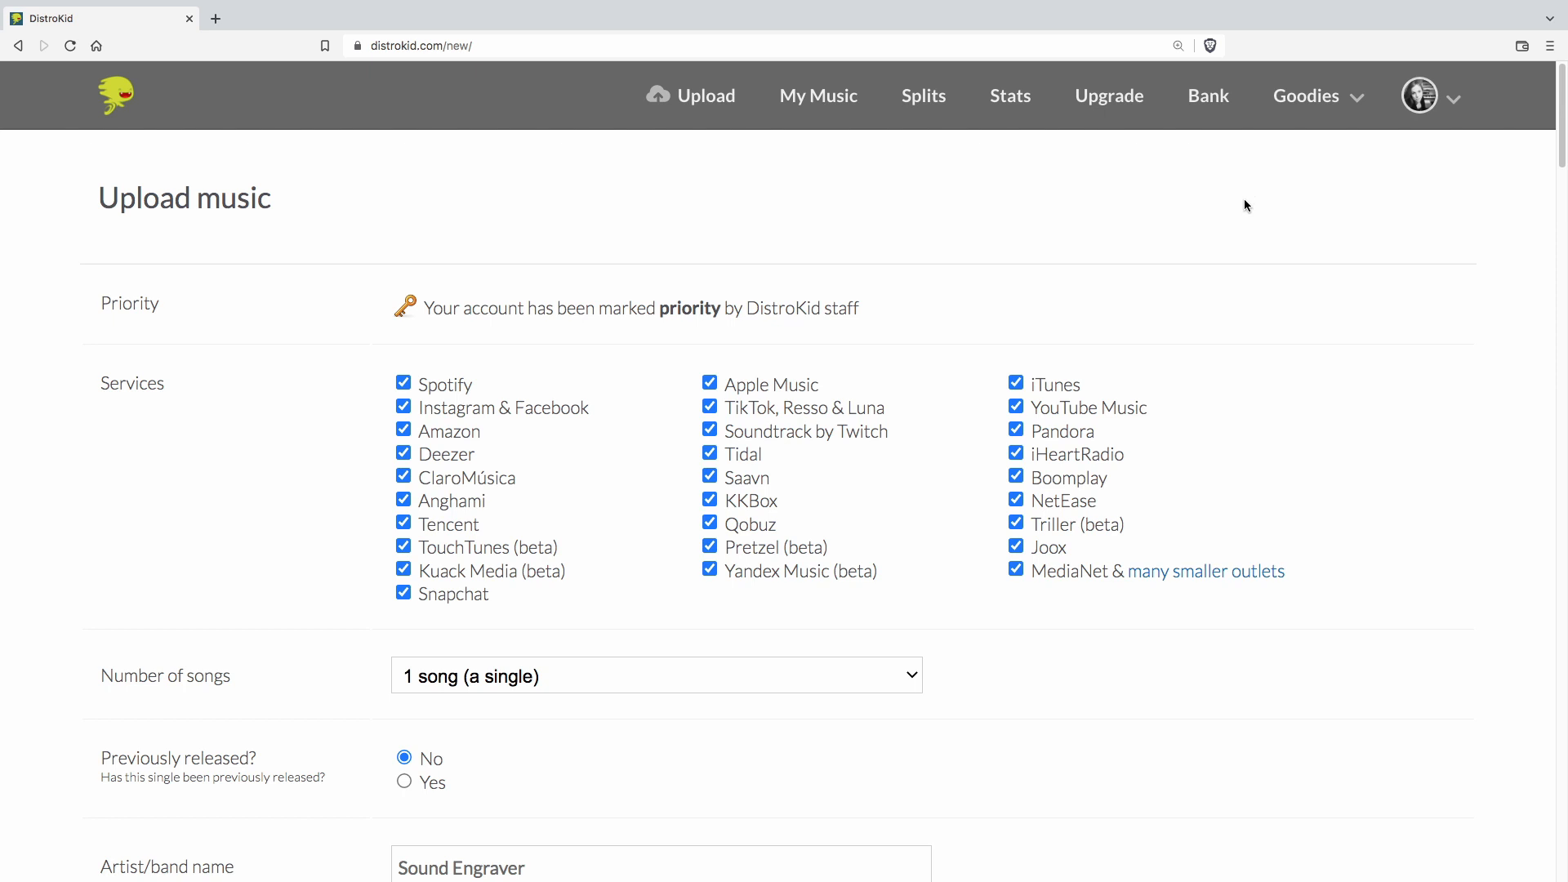
Set the number of songs in the release to 2 songs.
click(913, 678)
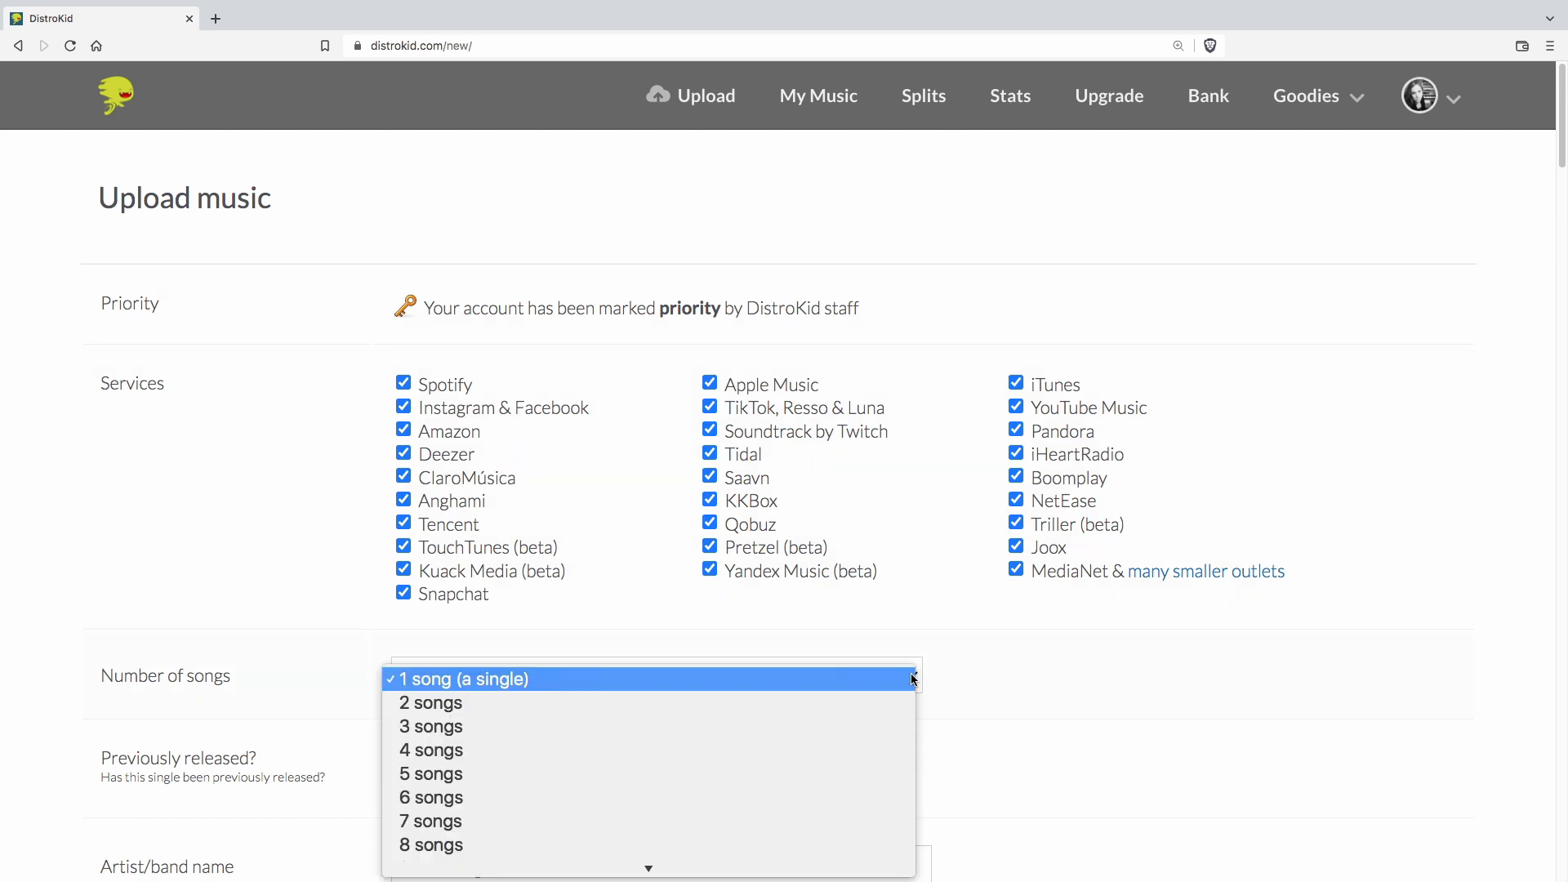
click(845, 702)
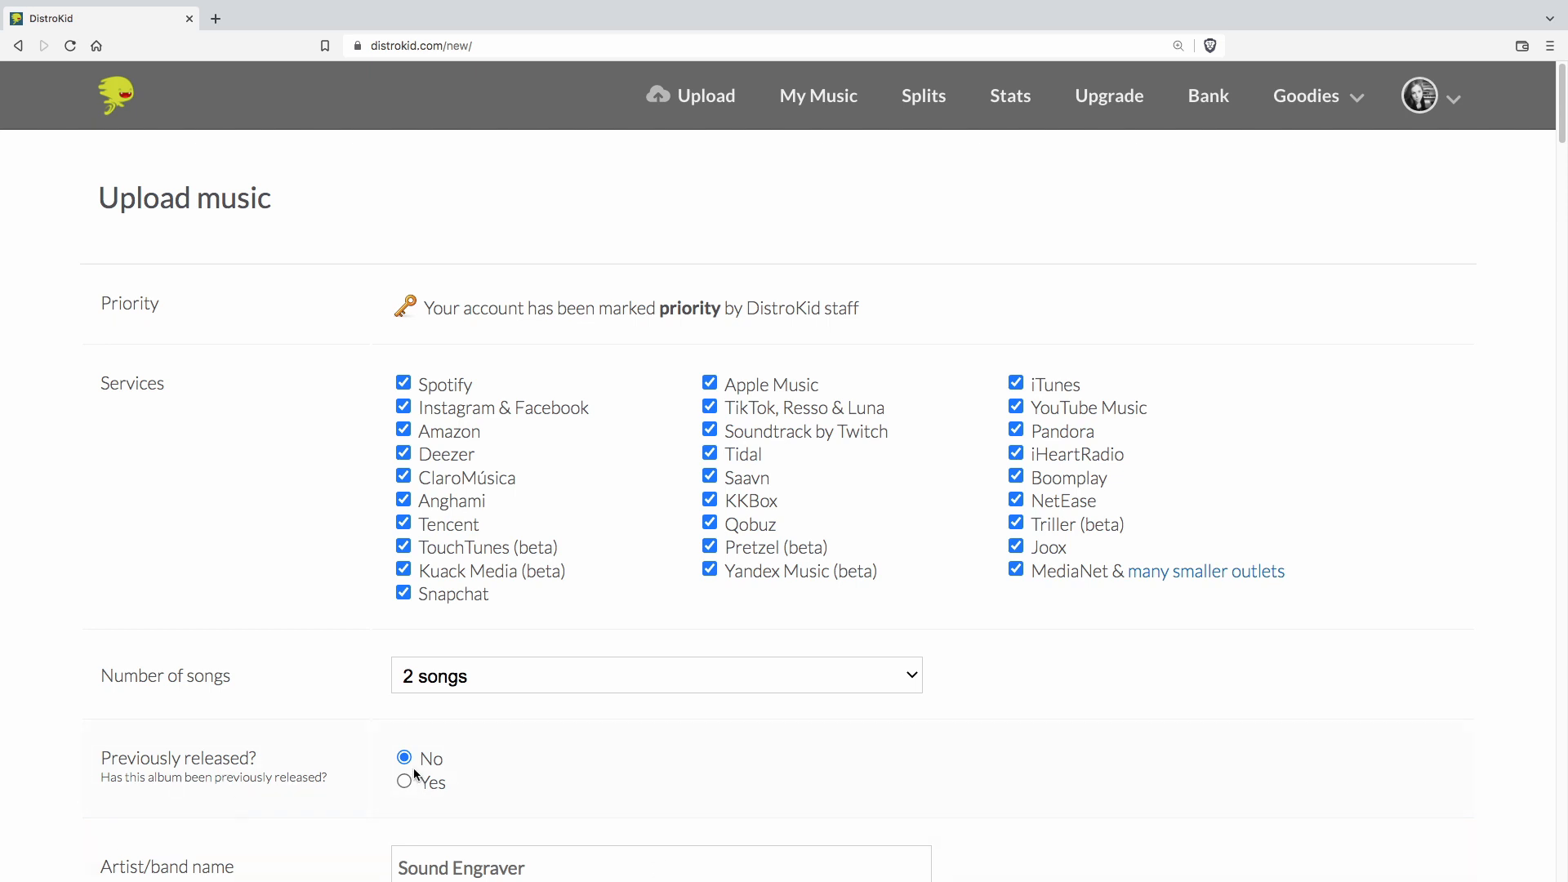
Identify the listed YouTube Music artist page for Sound Engraver with the option "That's me!".
scroll(1168, 766, down, 1)
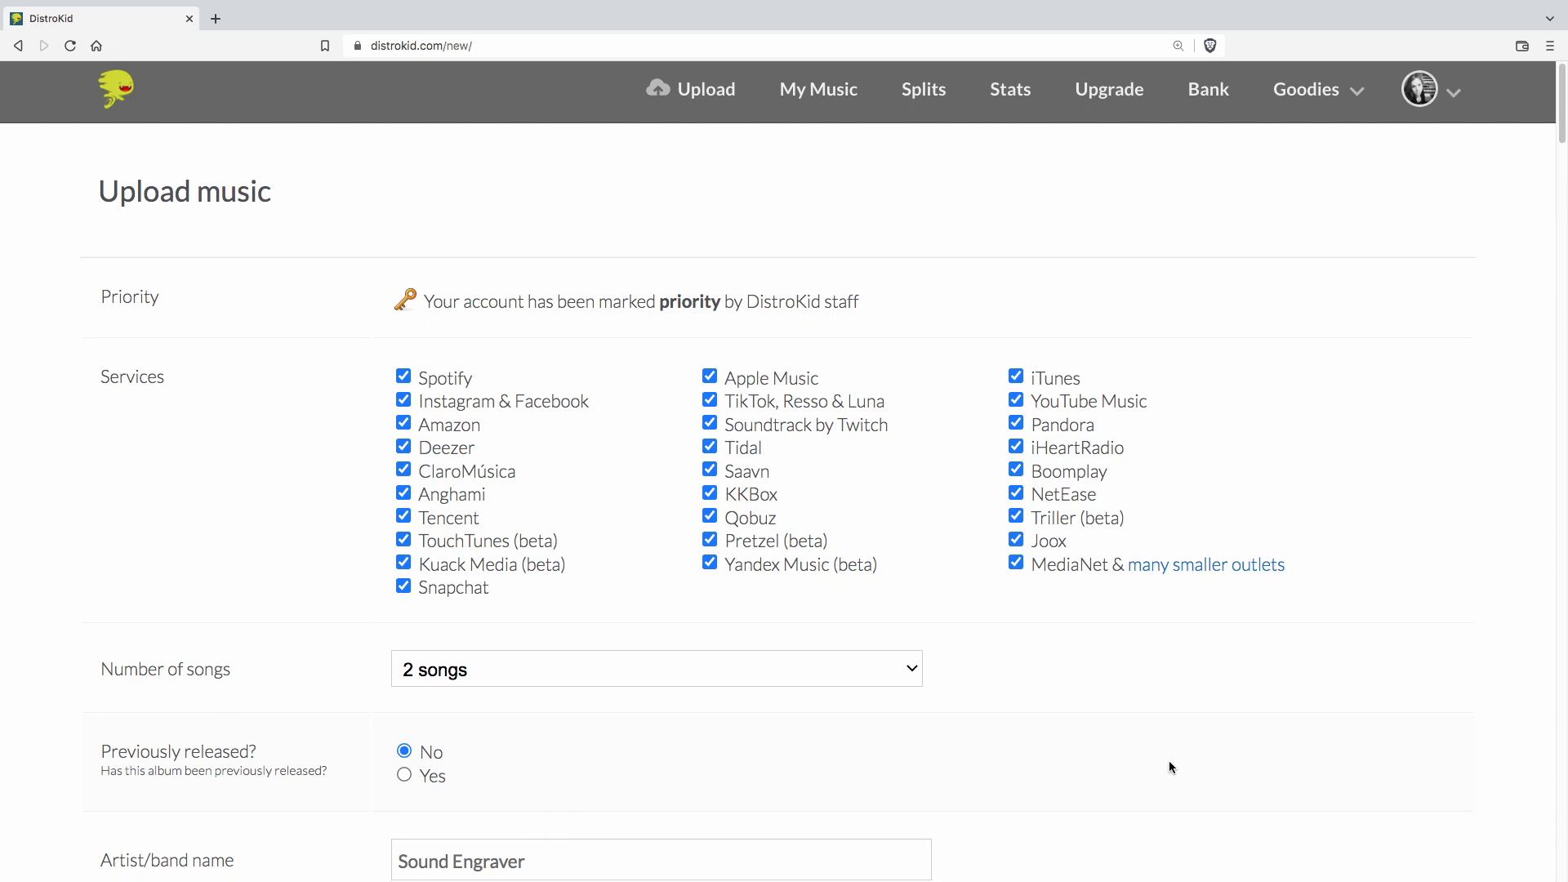
scroll(1333, 777, down, 3)
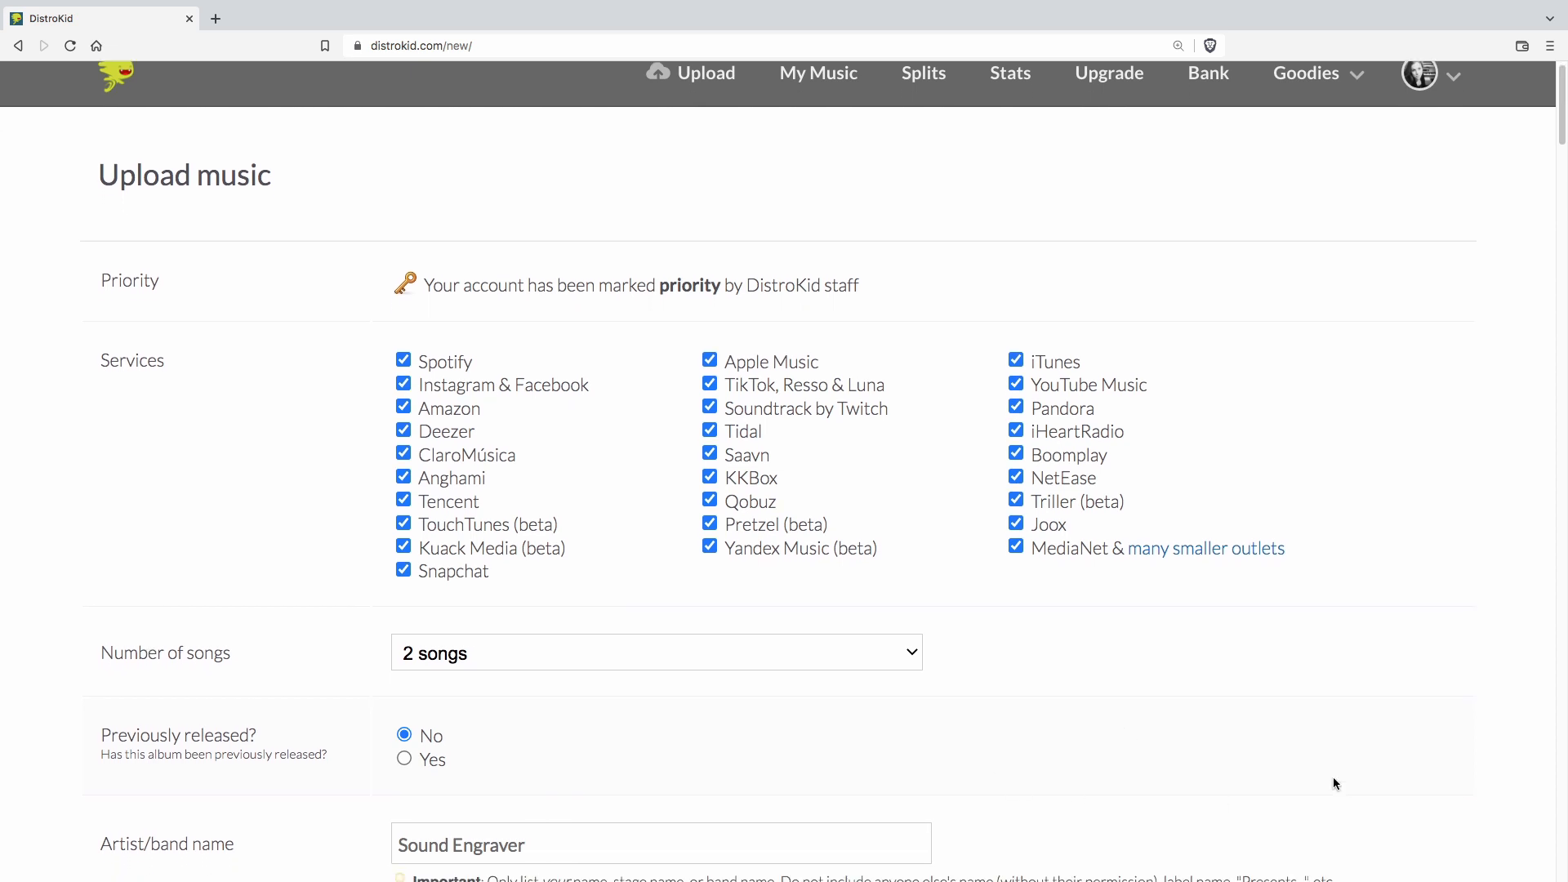
scroll(1348, 802, down, 2)
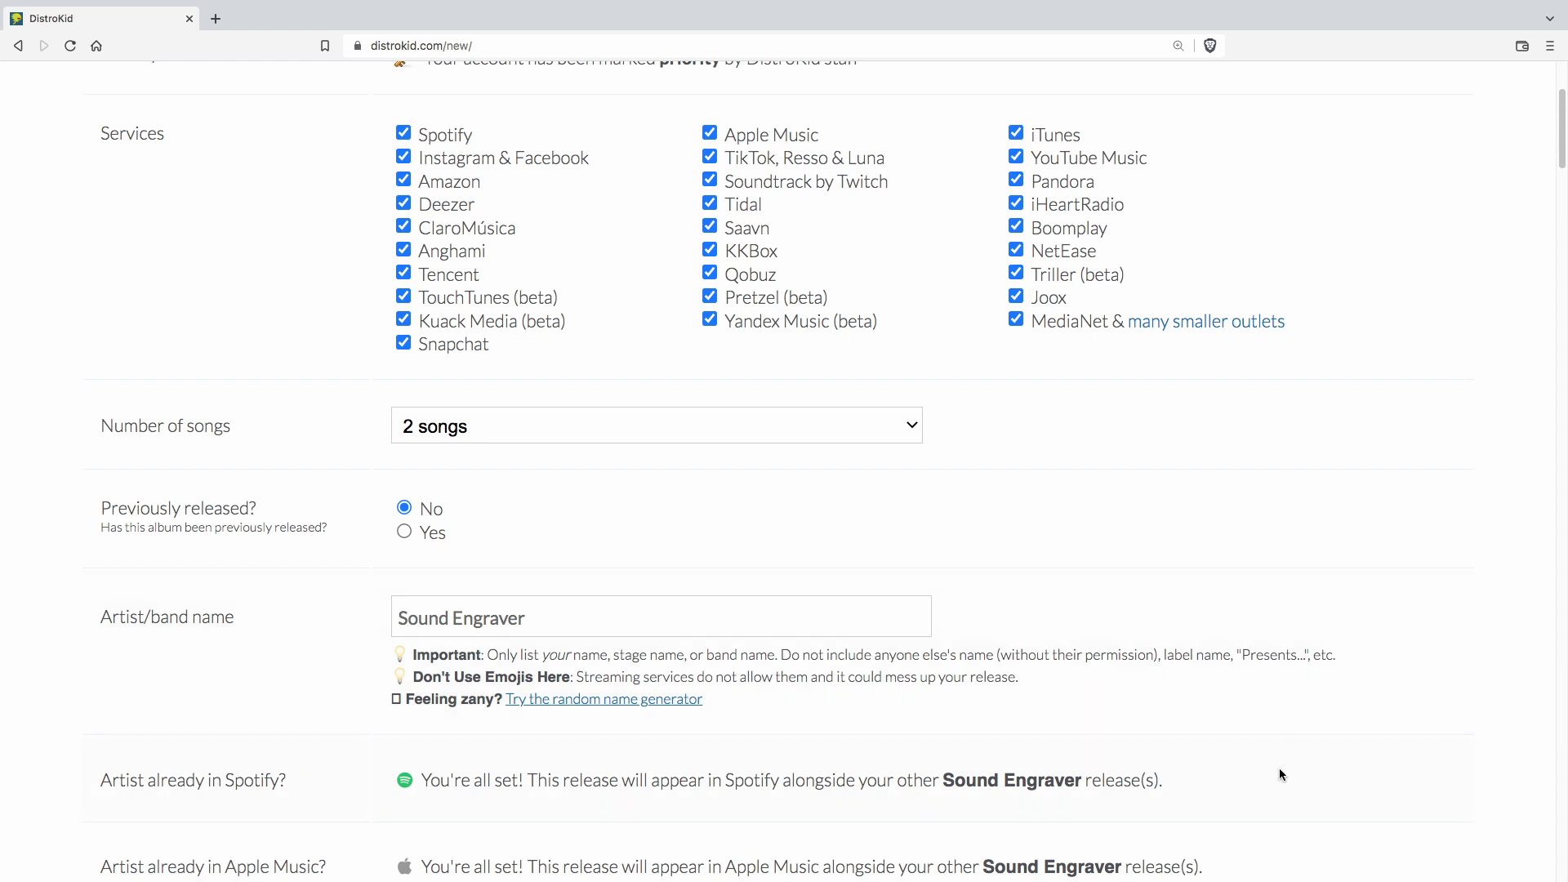
scroll(1281, 775, down, 5)
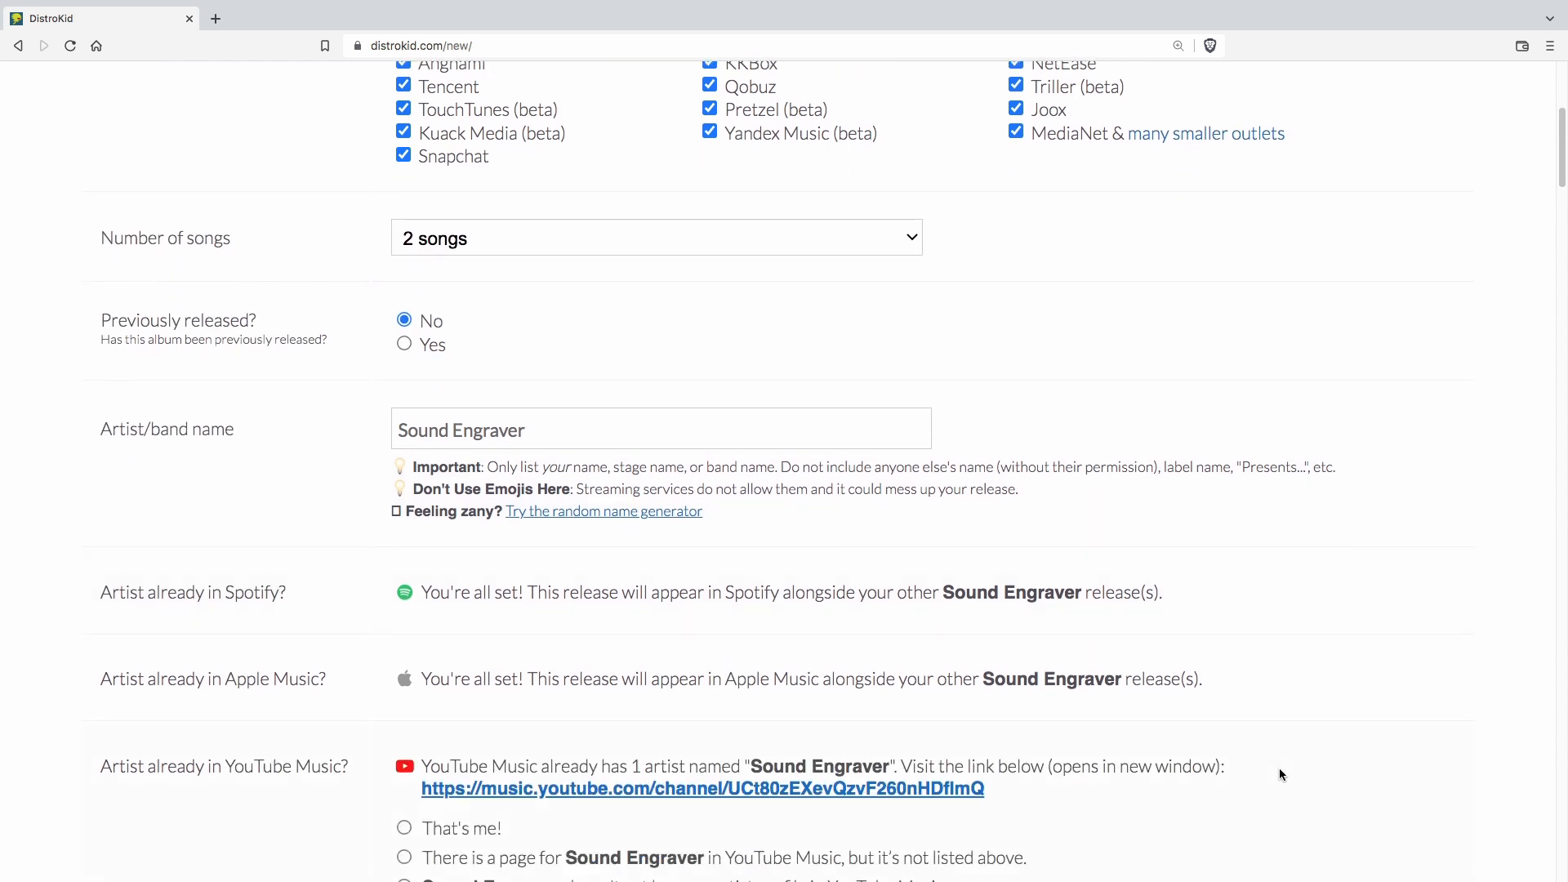
scroll(1281, 775, down, 1)
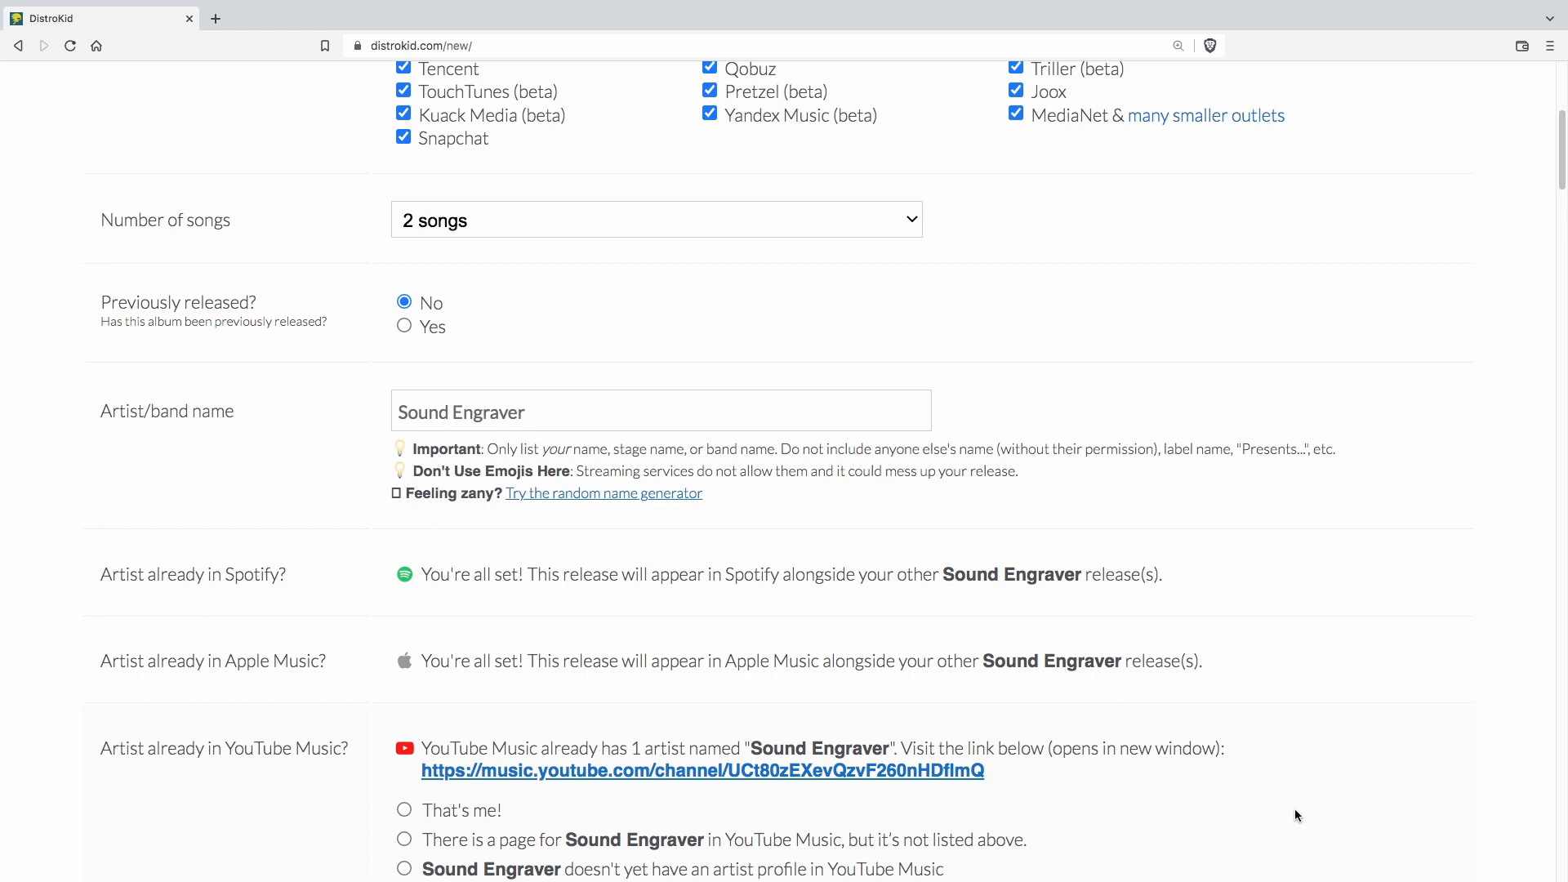
scroll(1296, 815, down, 1)
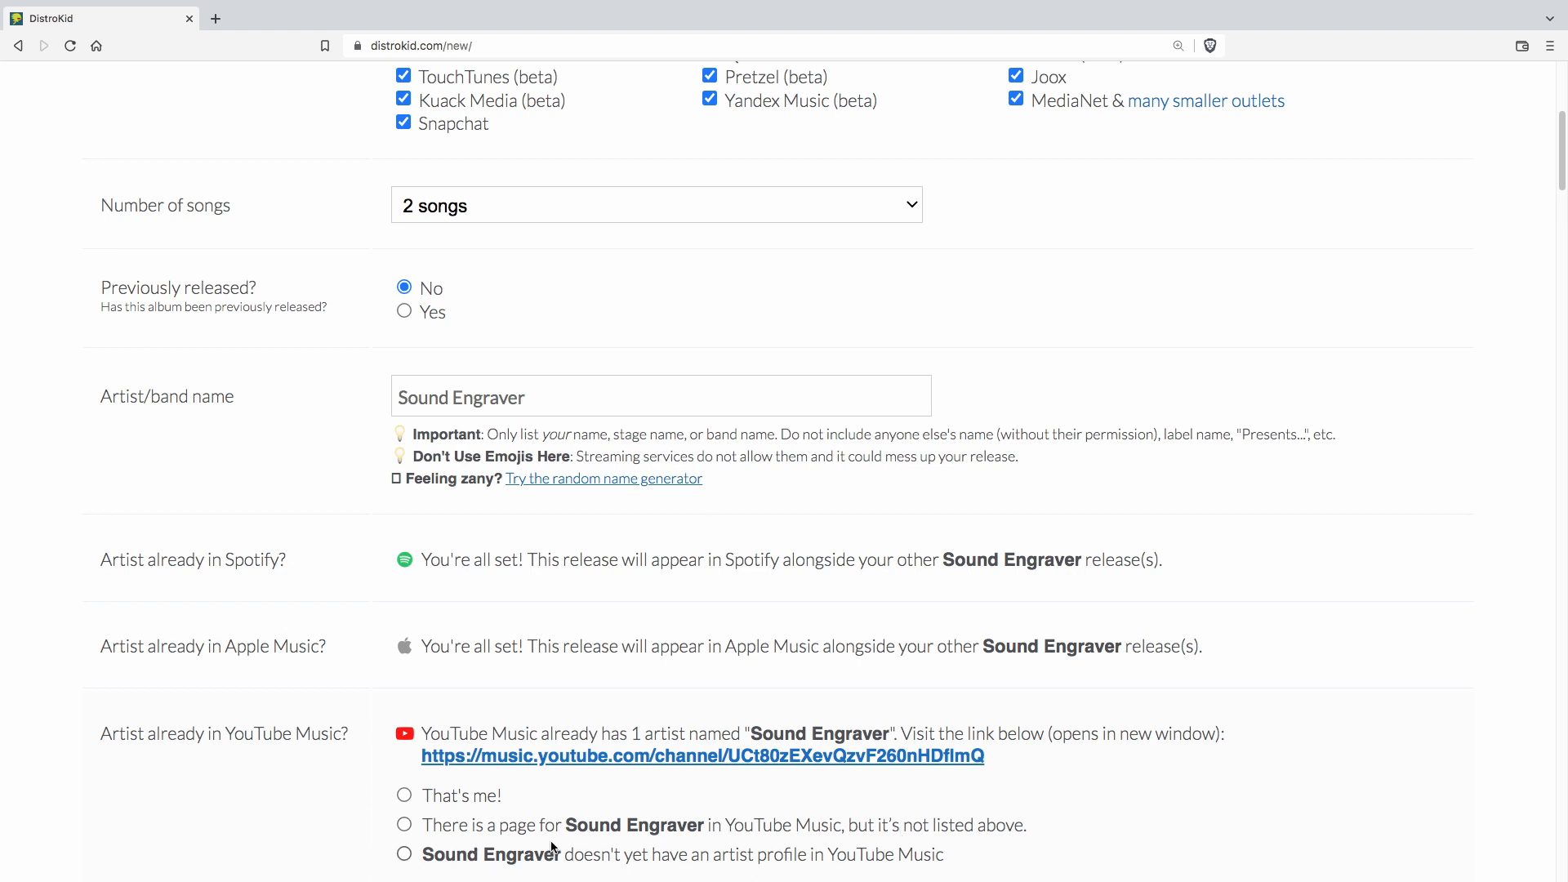
click(403, 796)
Review the release date and preorder settings and highlight the record label text to examine it.
scroll(1400, 743, down, 2)
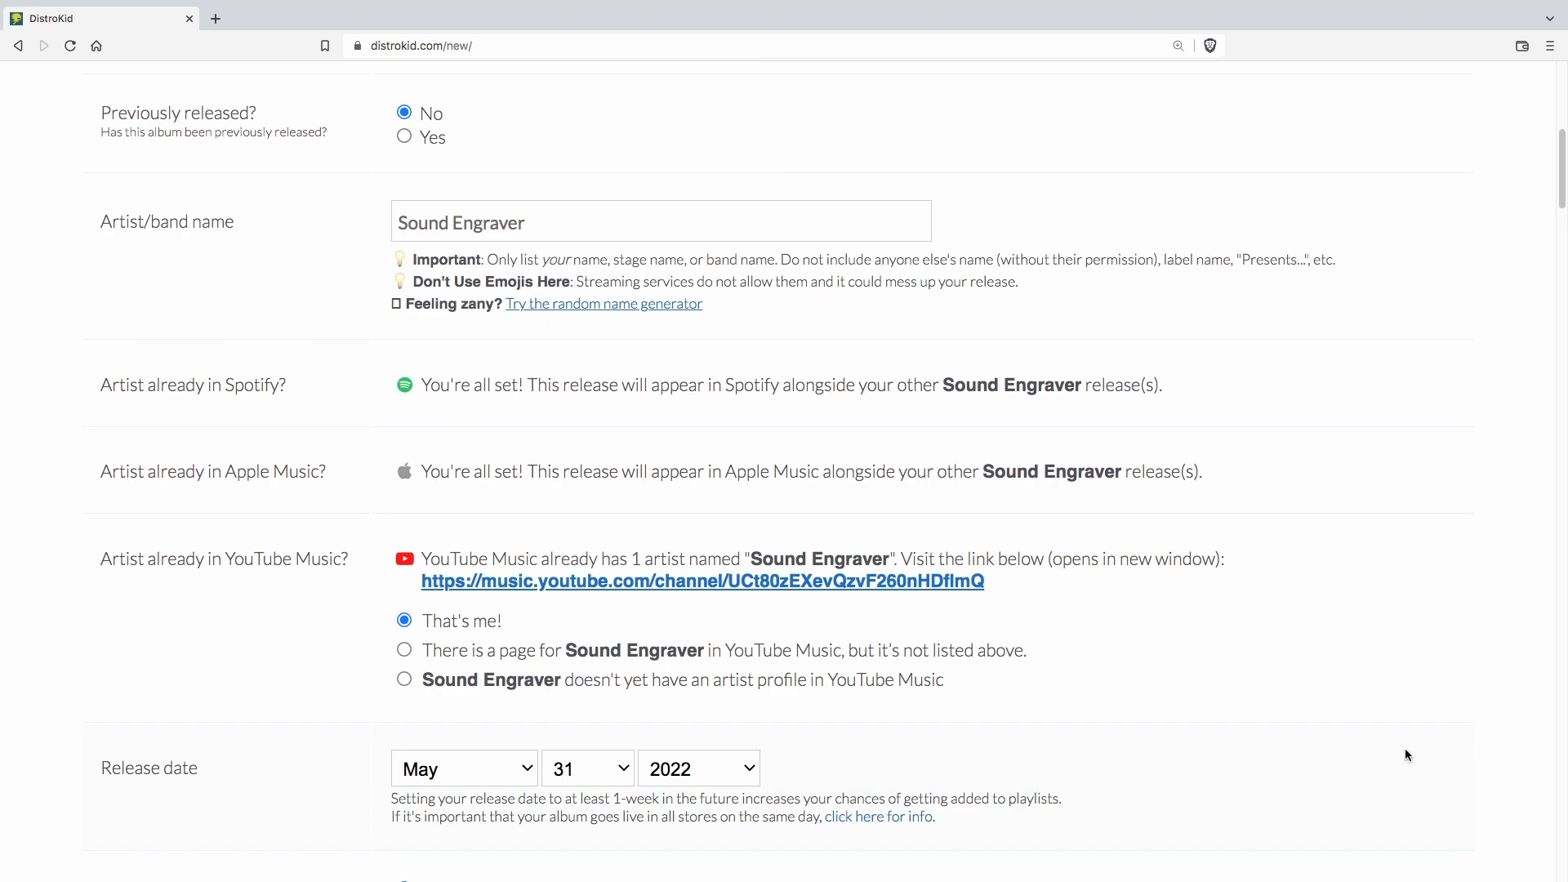
scroll(1197, 766, down, 1)
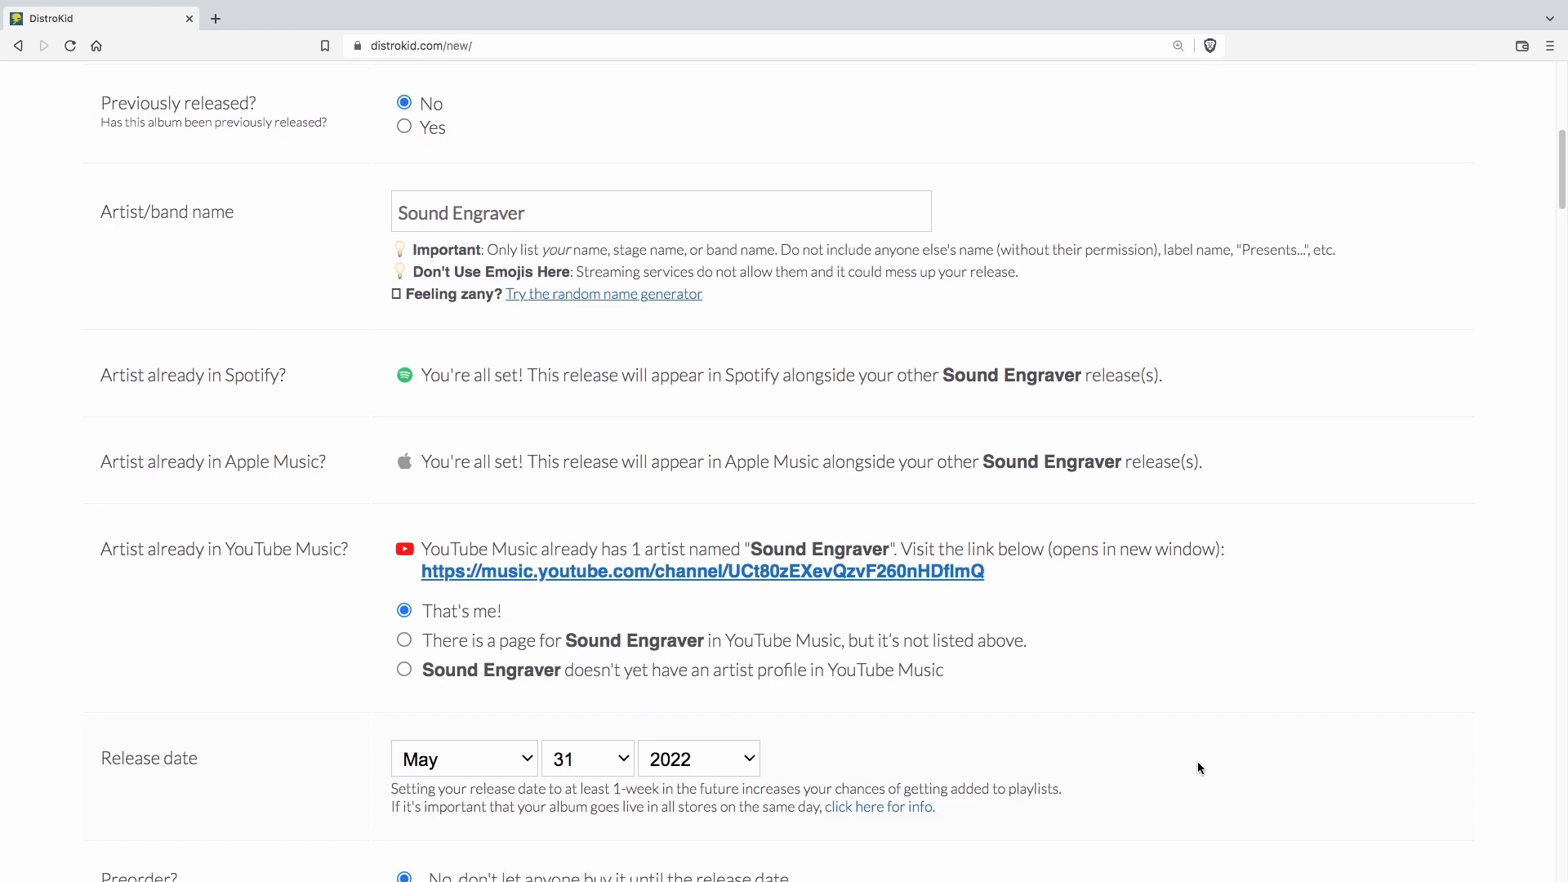
scroll(1198, 762, down, 1)
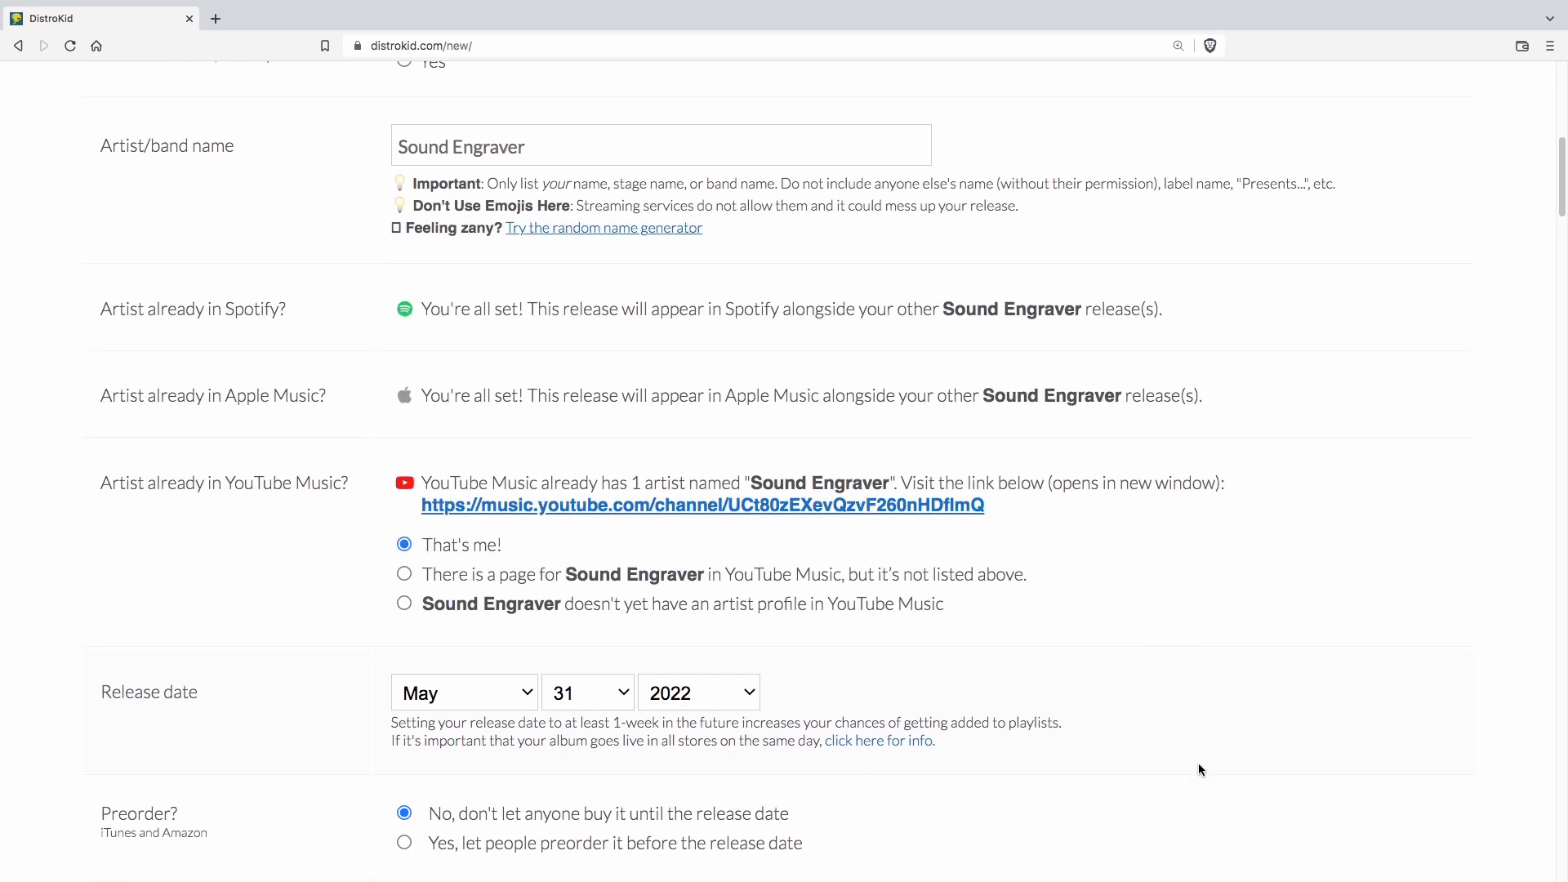
scroll(623, 757, down, 2)
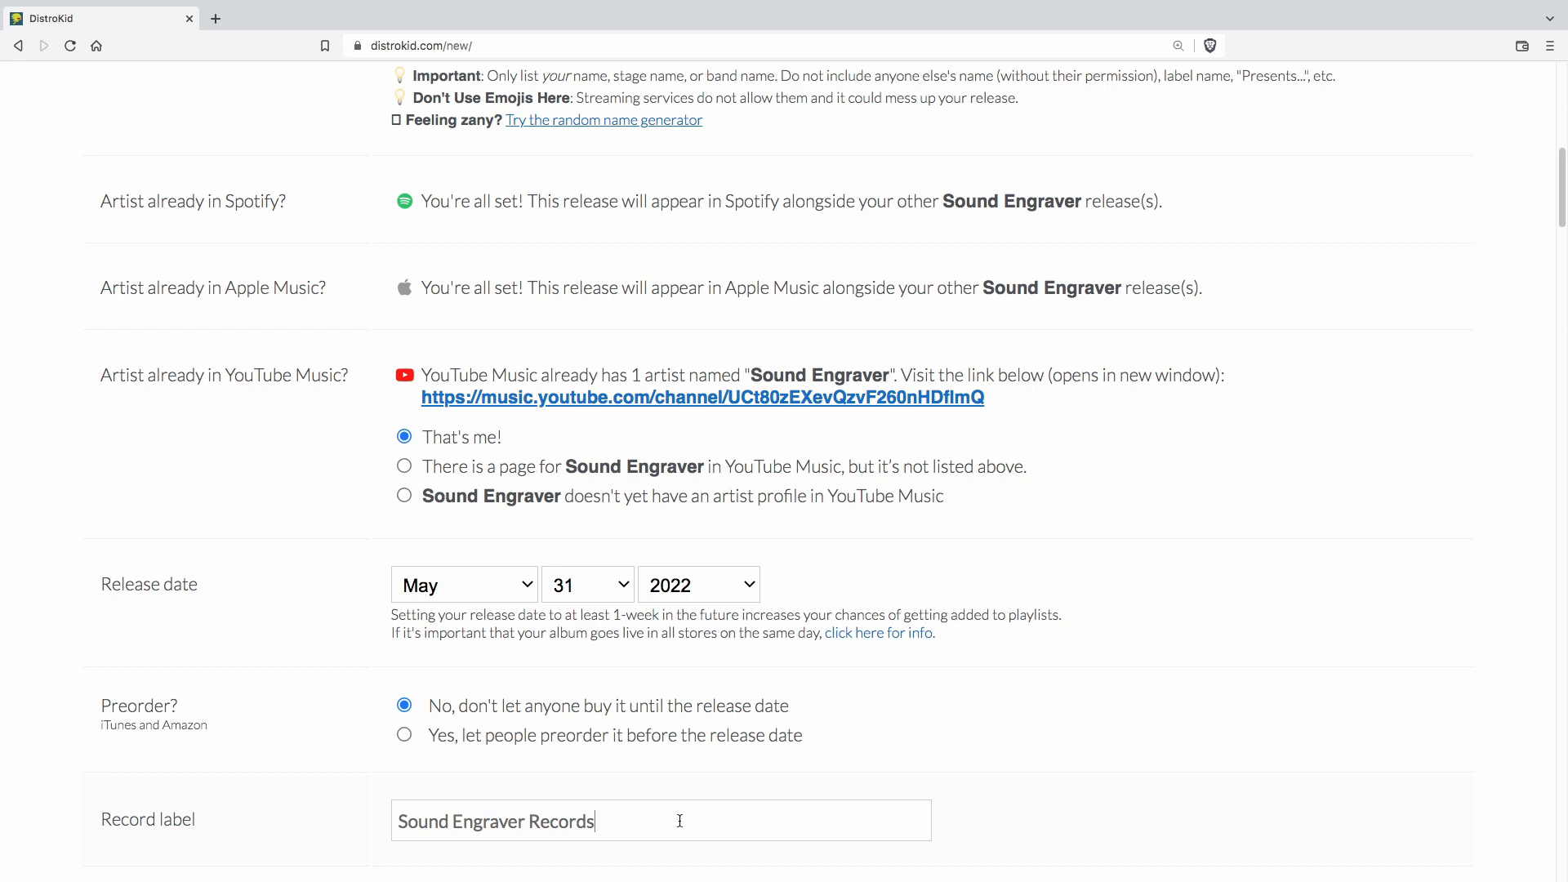
key(ctrl+shift+Left)
key(ctrl+shift+Left)
key(ctrl+shift+Left)
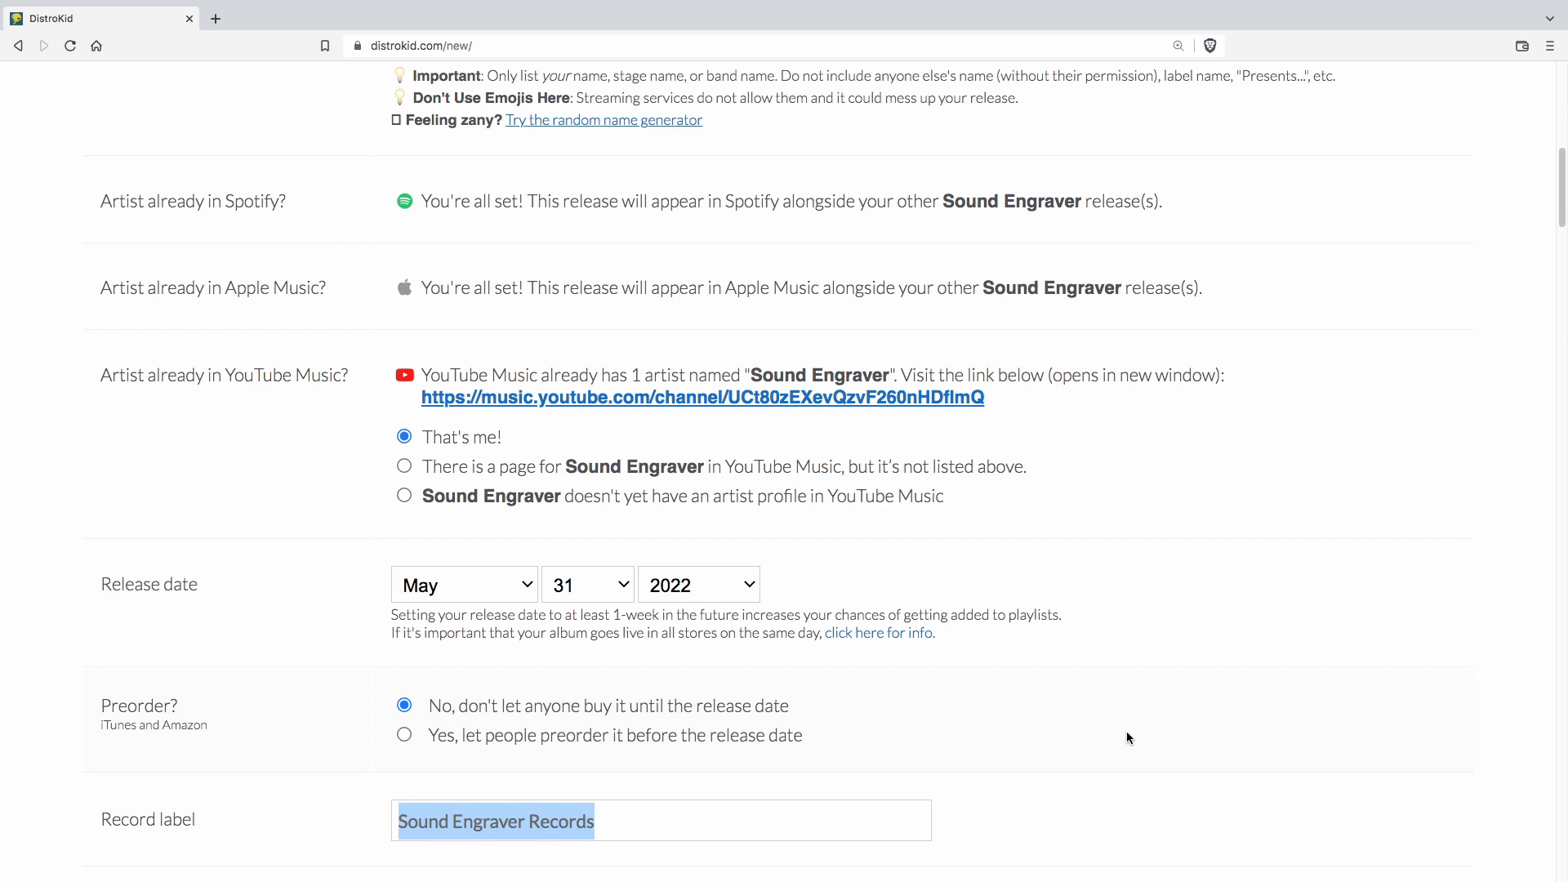
click(1031, 815)
Upload river sprint.png from the Desktop as the album cover and review the artwork rules listed below it.
scroll(1026, 808, down, 5)
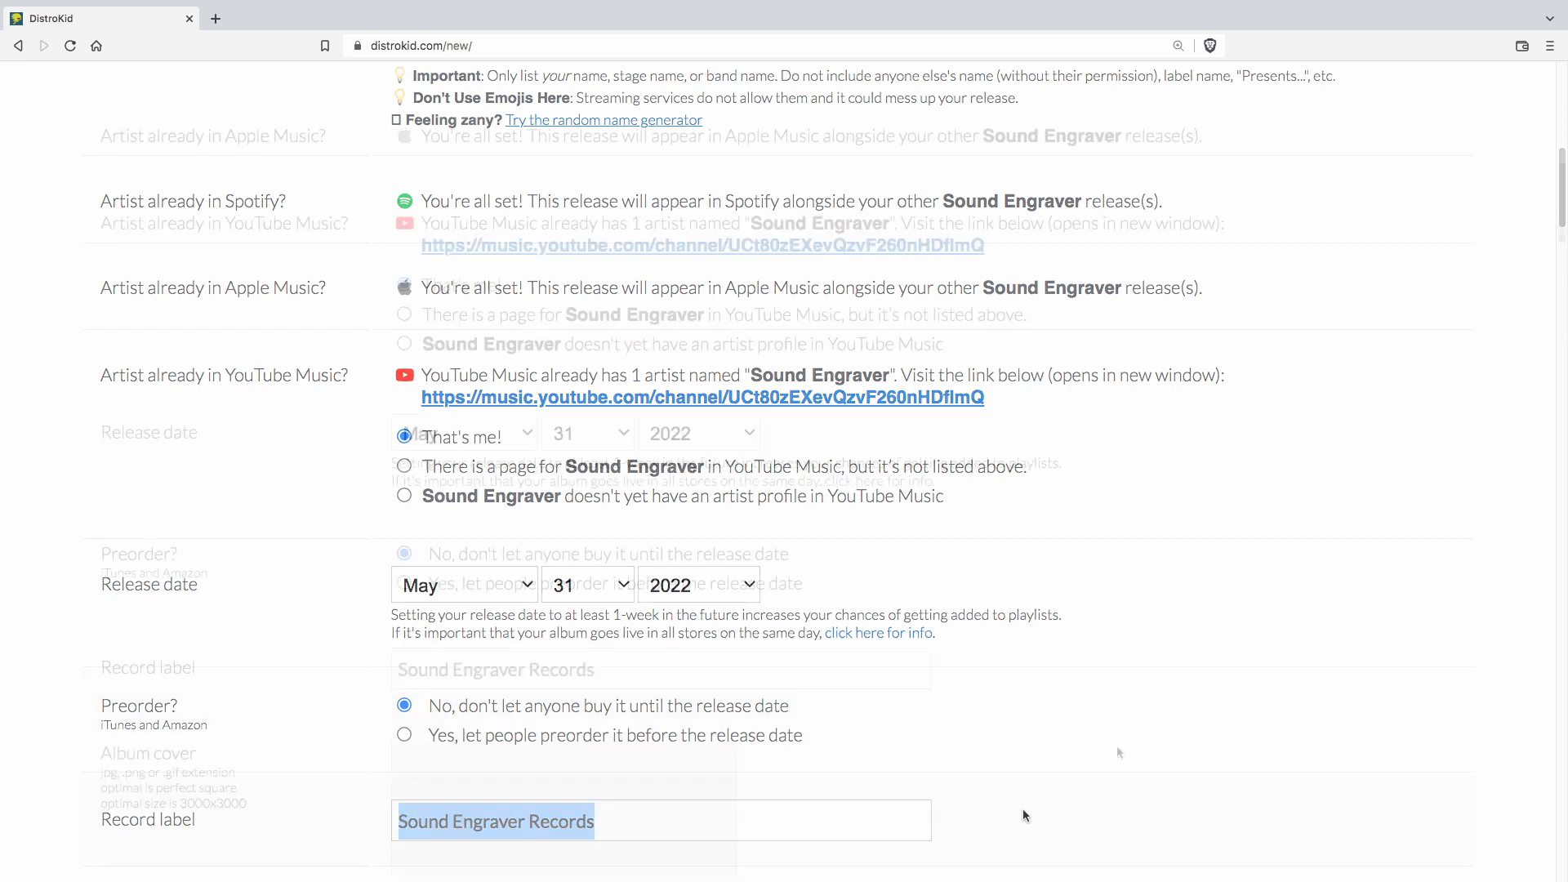
scroll(1116, 747, down, 1)
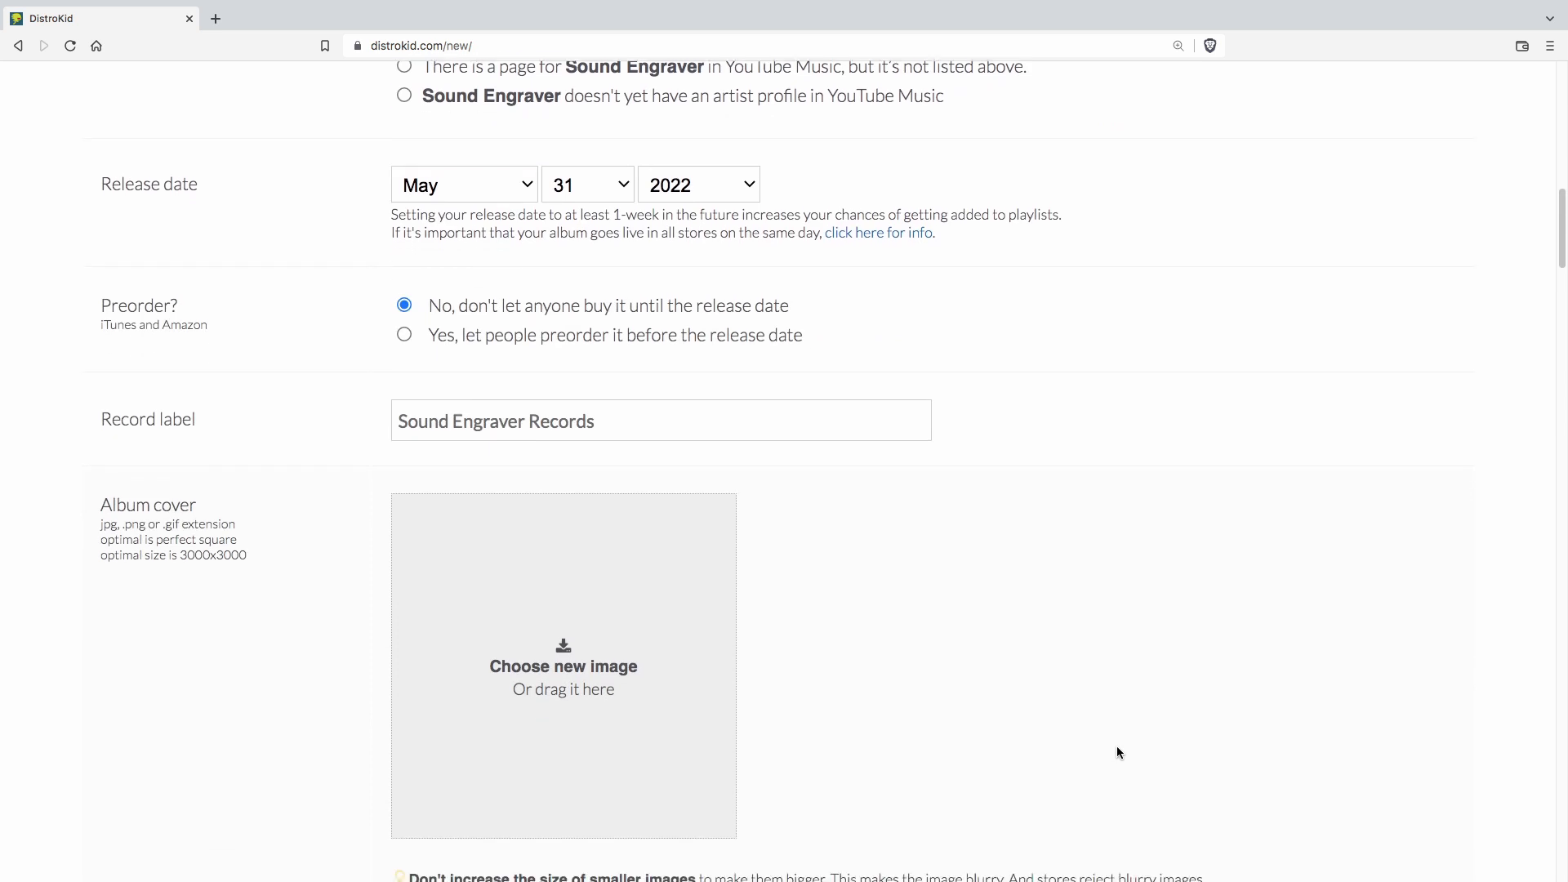
scroll(1116, 748, down, 1)
click(604, 729)
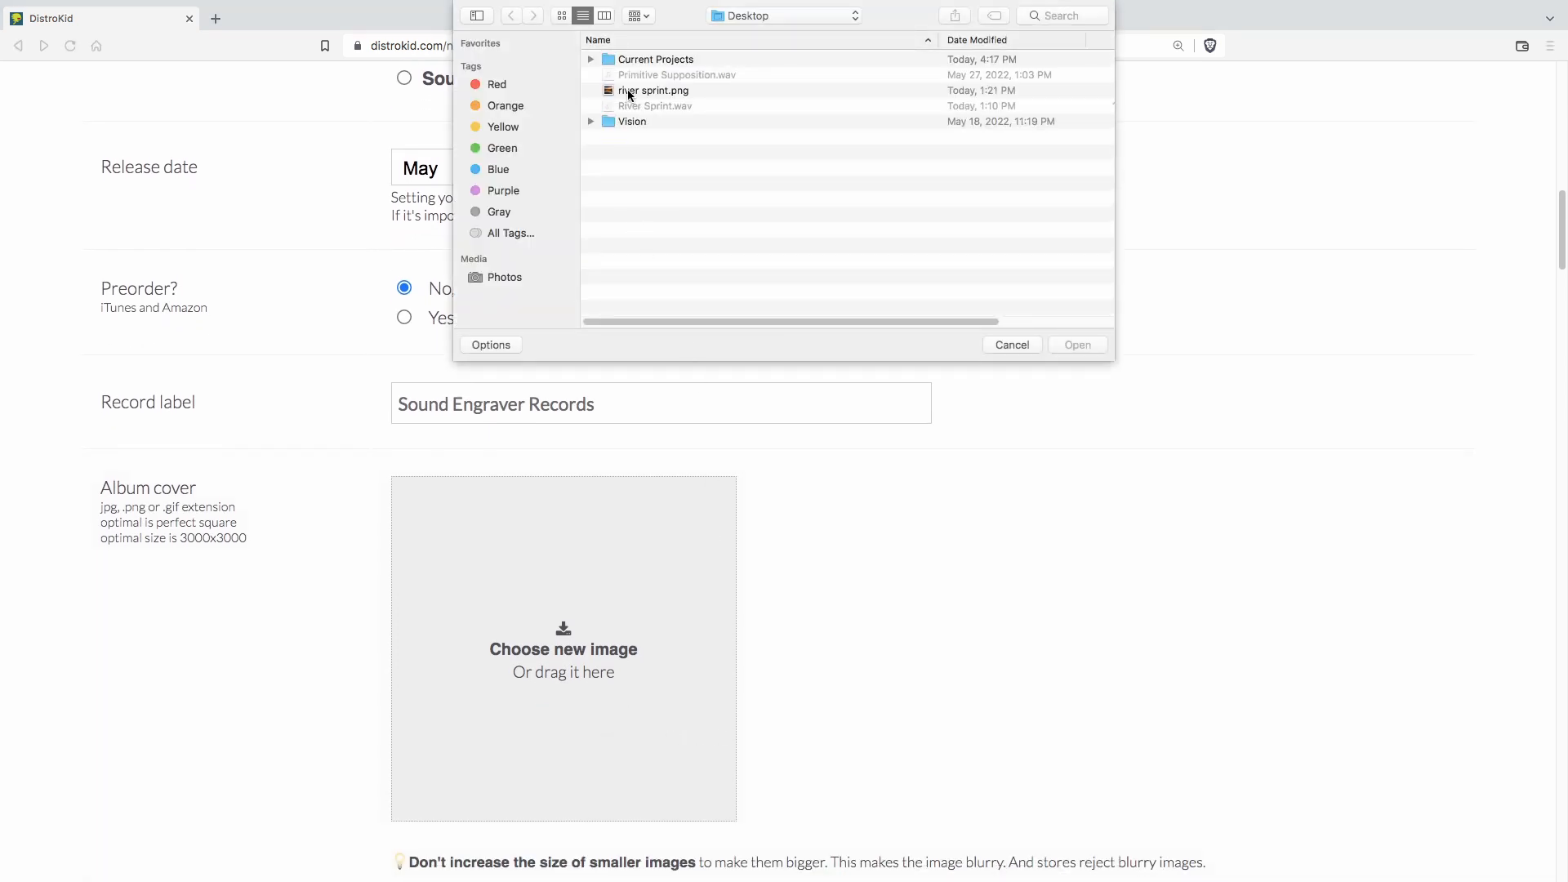
click(628, 93)
click(1067, 346)
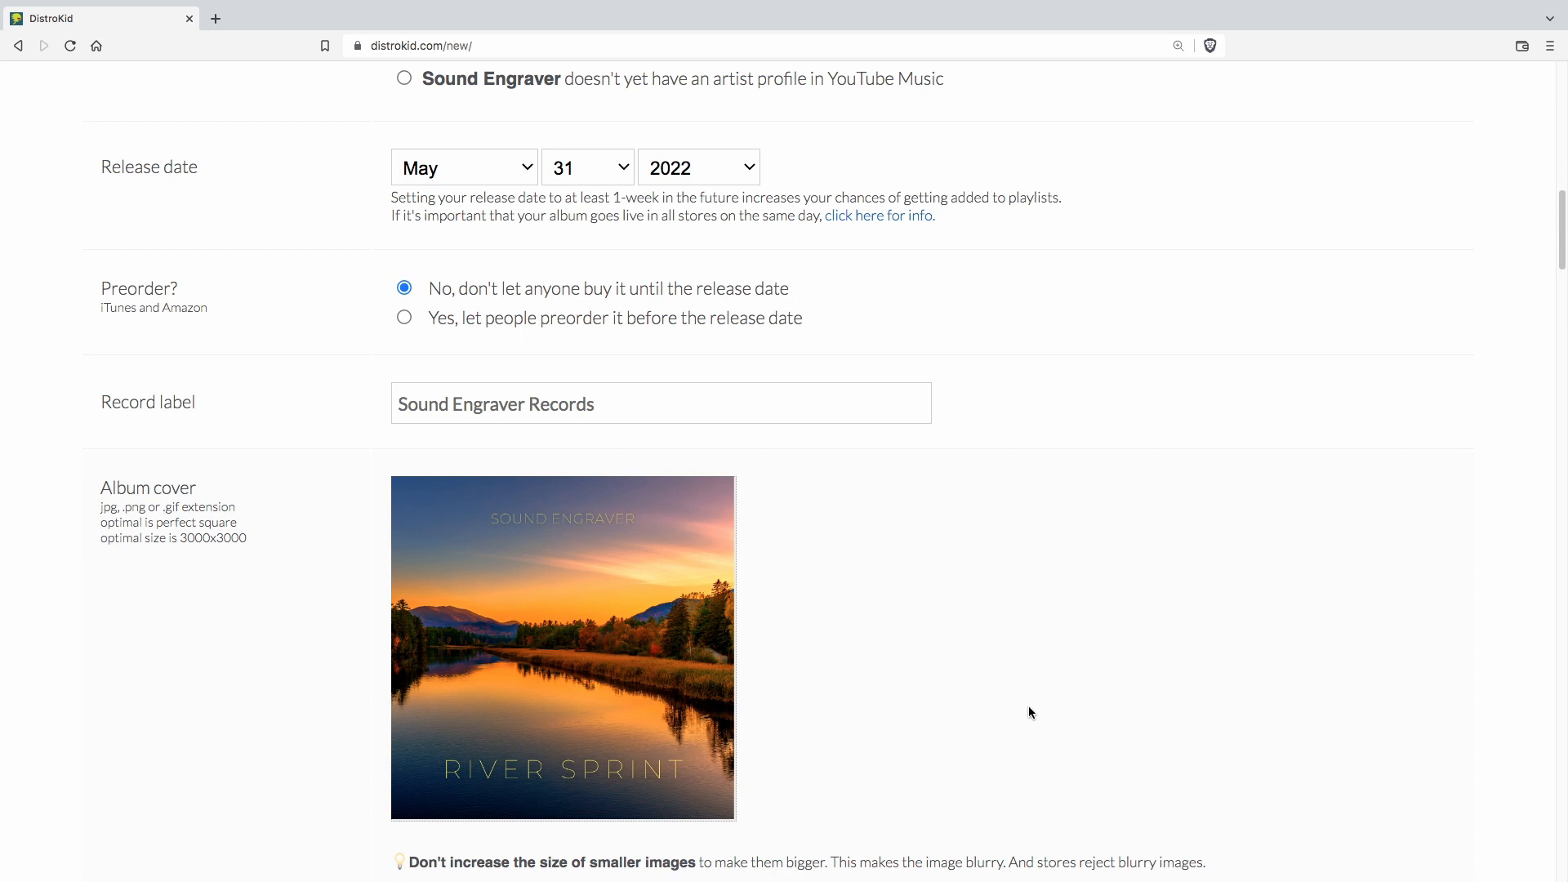
scroll(1027, 723, down, 2)
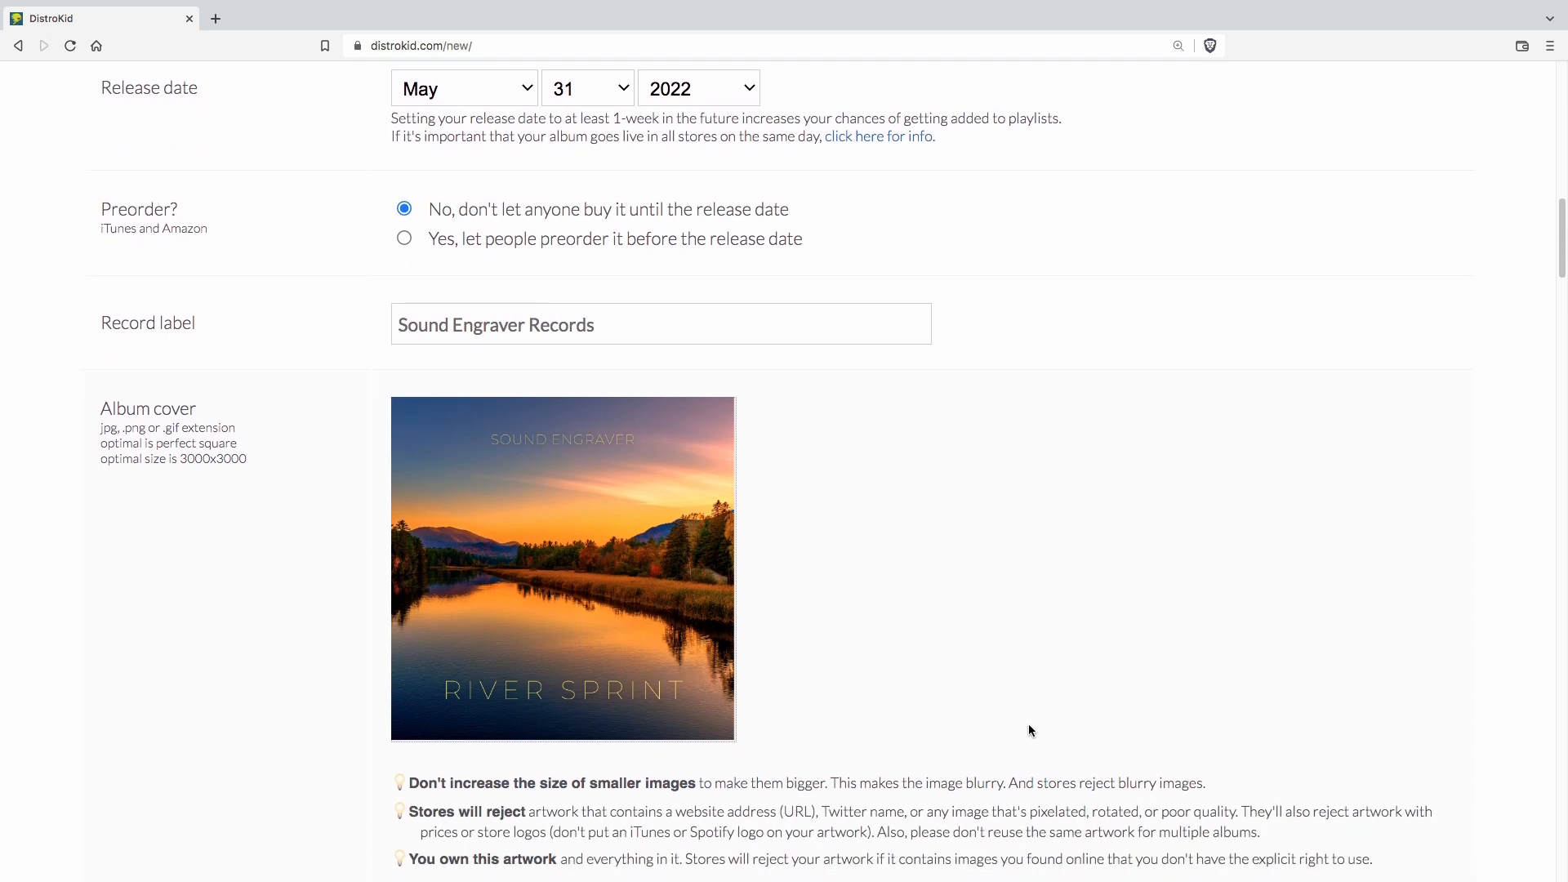
scroll(1028, 727, down, 1)
drag(1404, 844, 409, 759)
click(1127, 609)
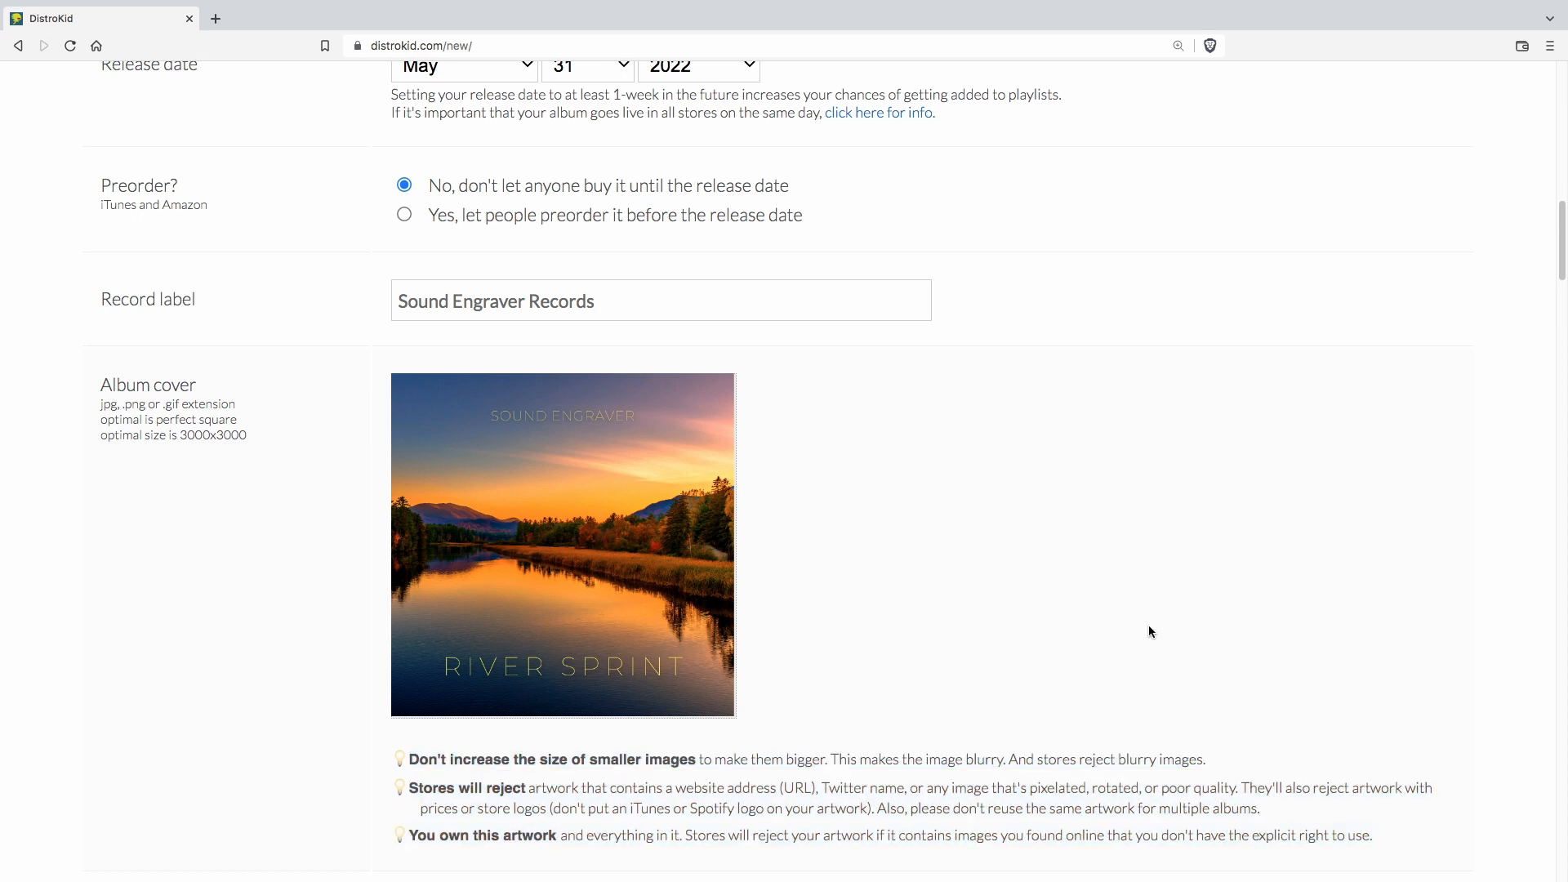
Enter "River Sprint" as the album title and set the album price to $1.99.
scroll(1149, 628, down, 4)
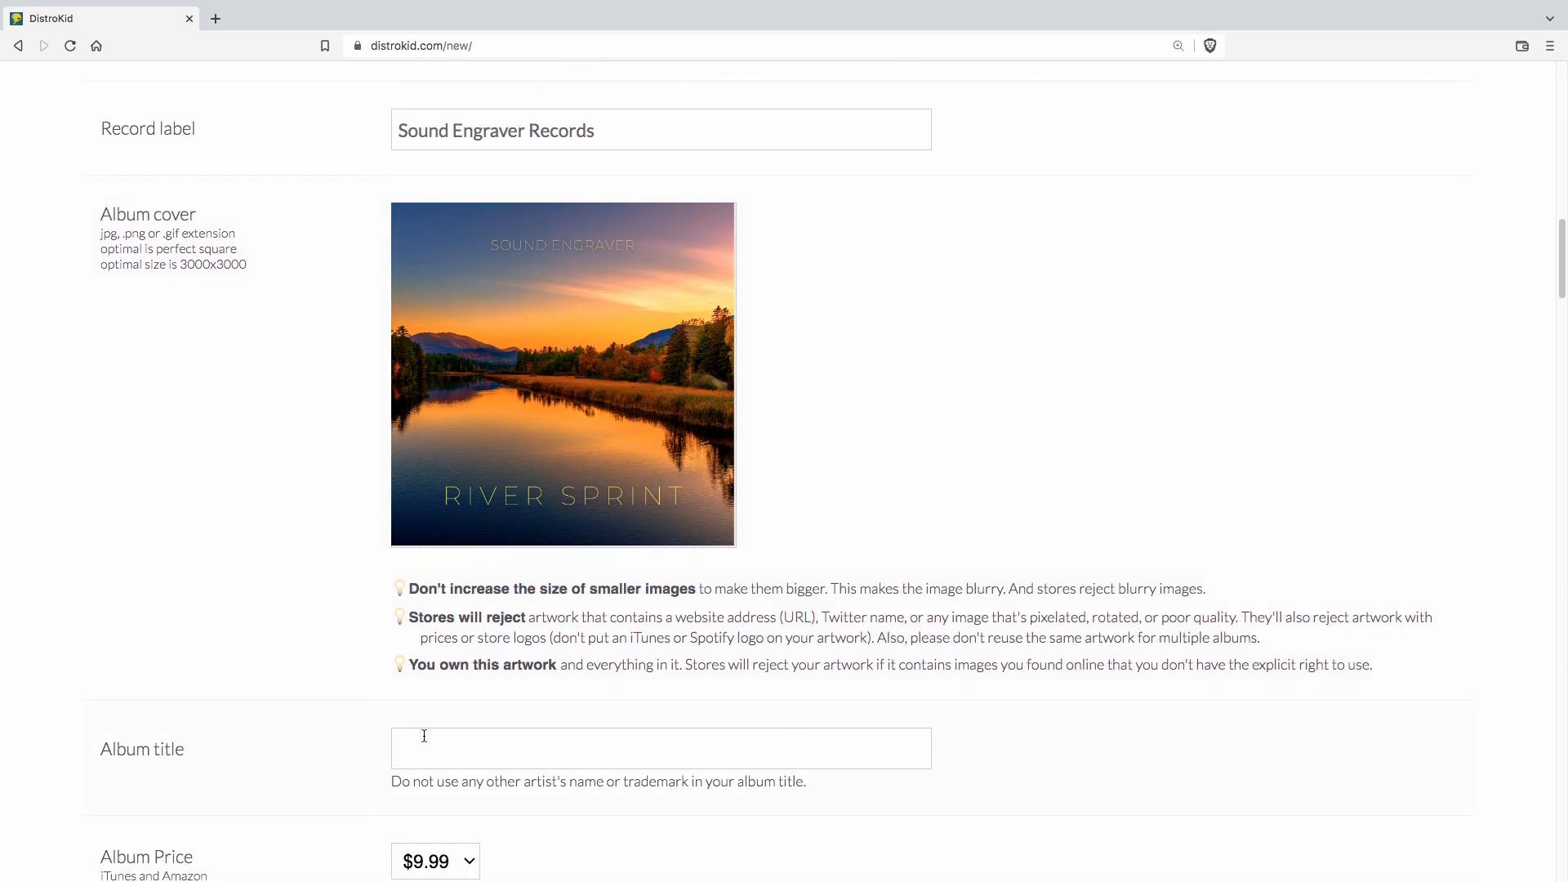
text(River Sprint)
scroll(732, 826, down, 1)
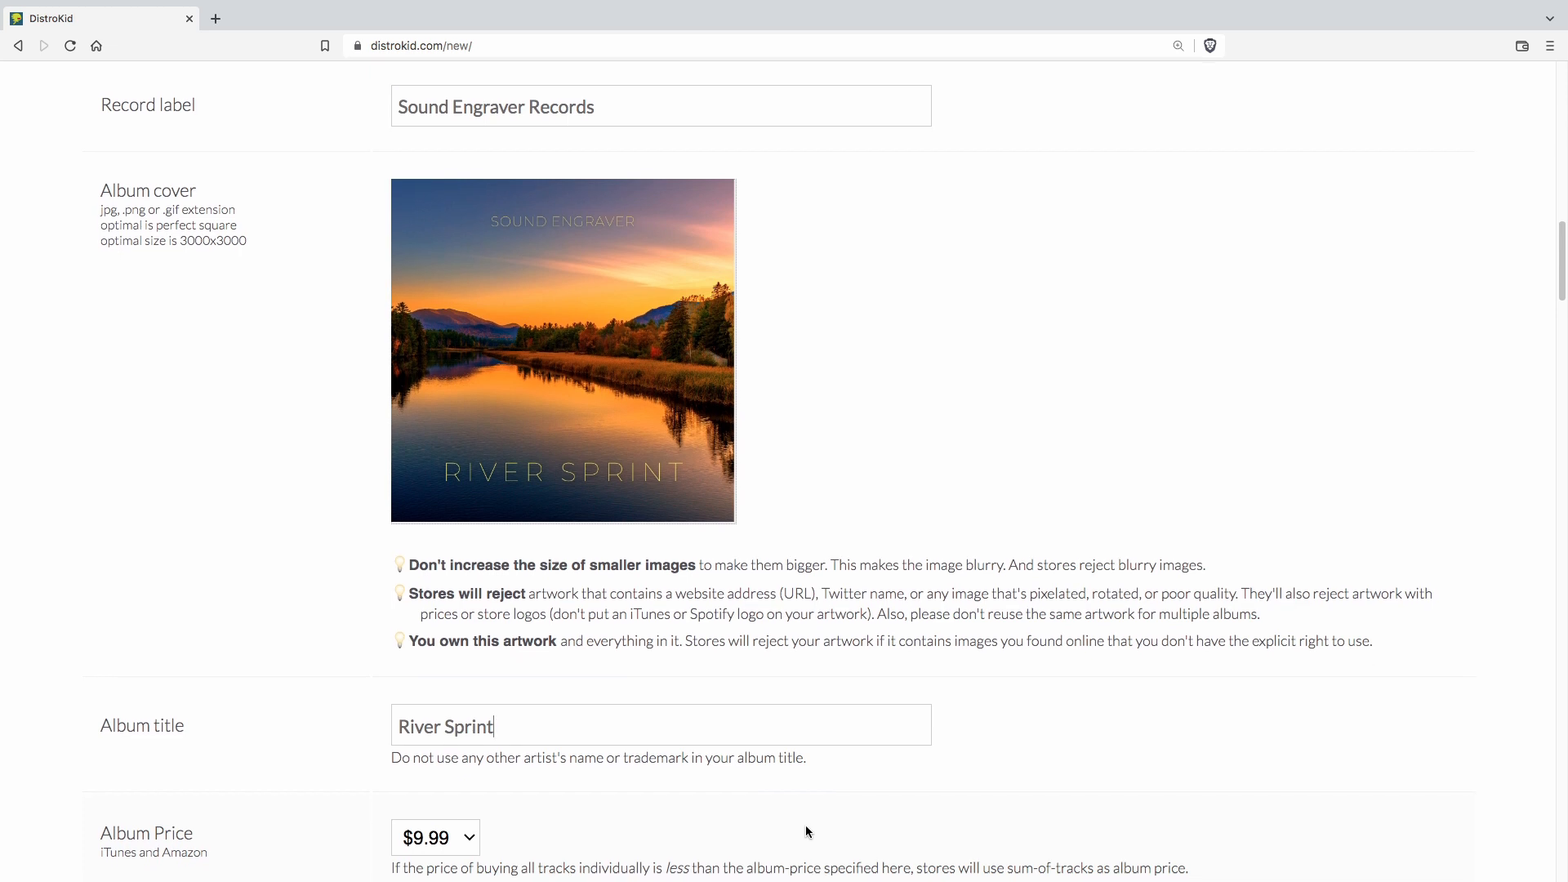
scroll(805, 824, down, 2)
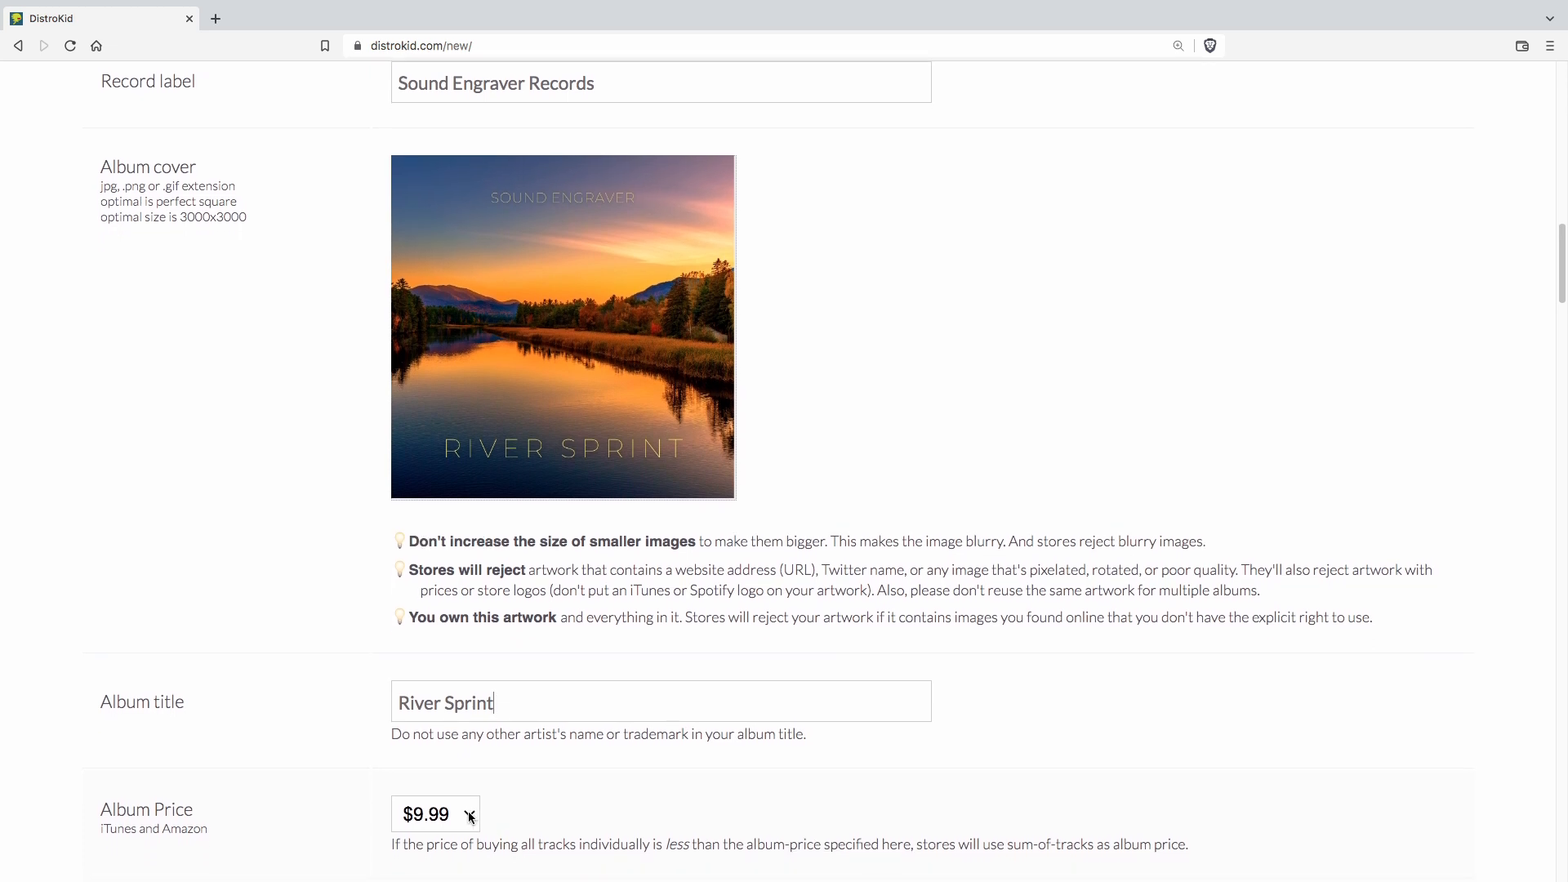
click(471, 815)
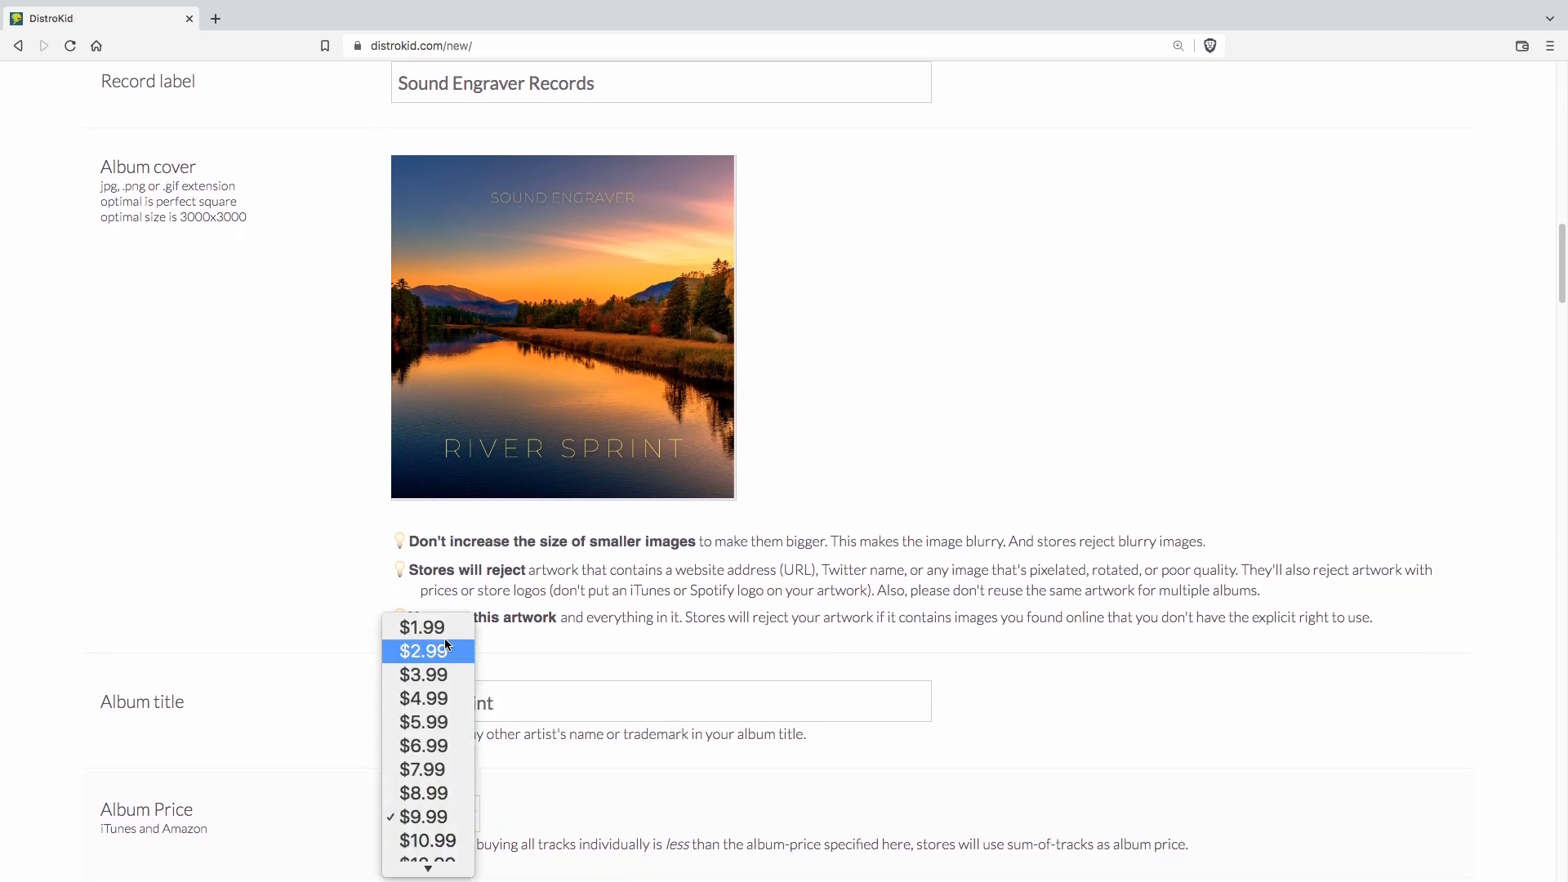
click(423, 627)
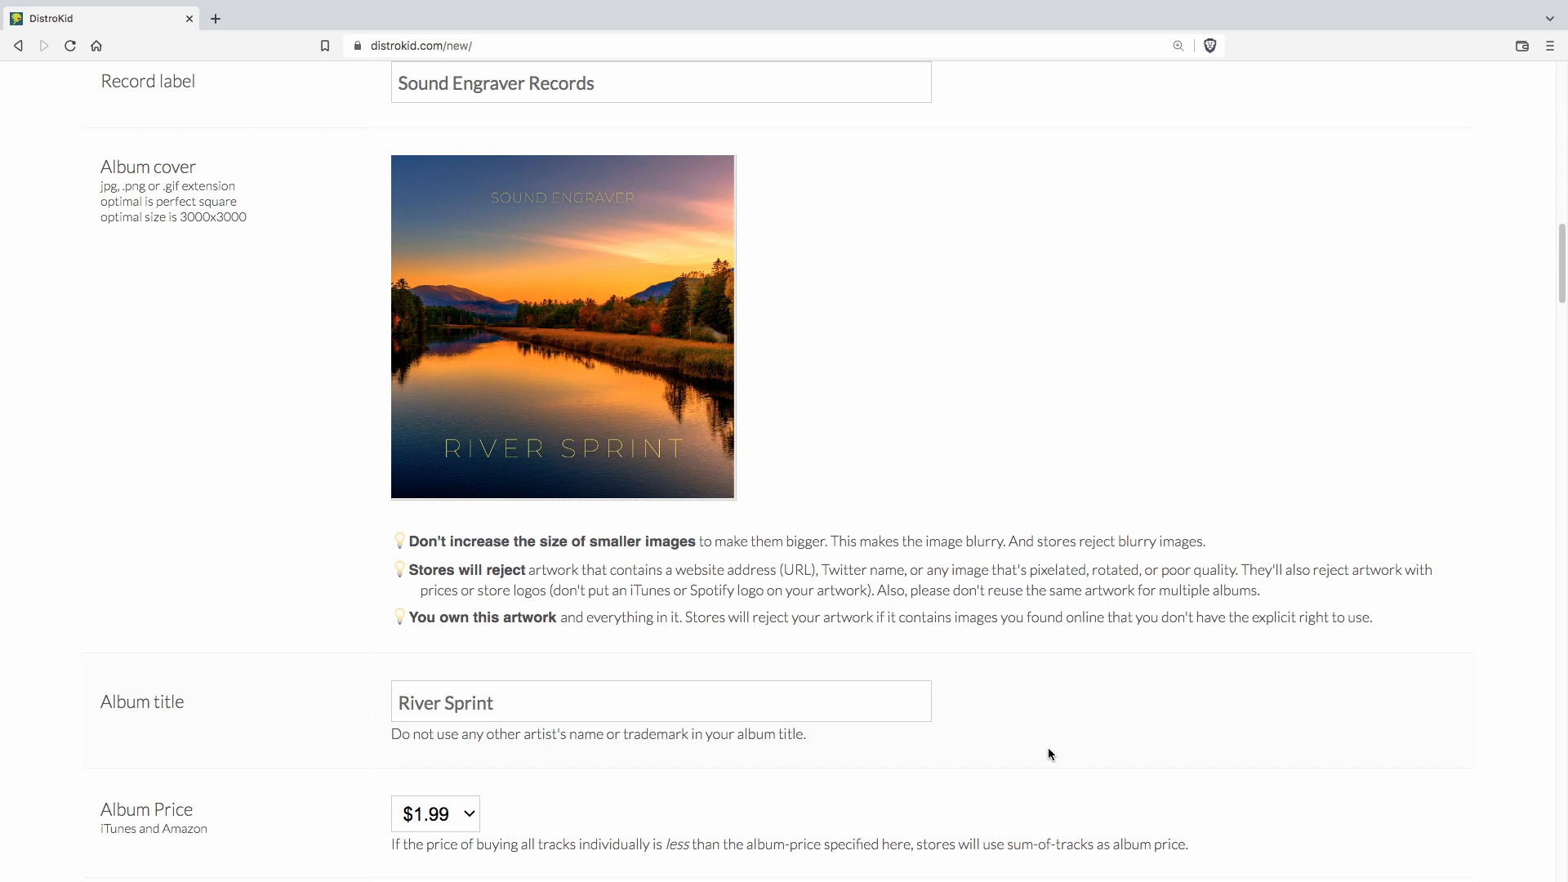
Set the primary genre to Electronic and its subgenre to Electronica / Downtempo.
scroll(1047, 747, down, 4)
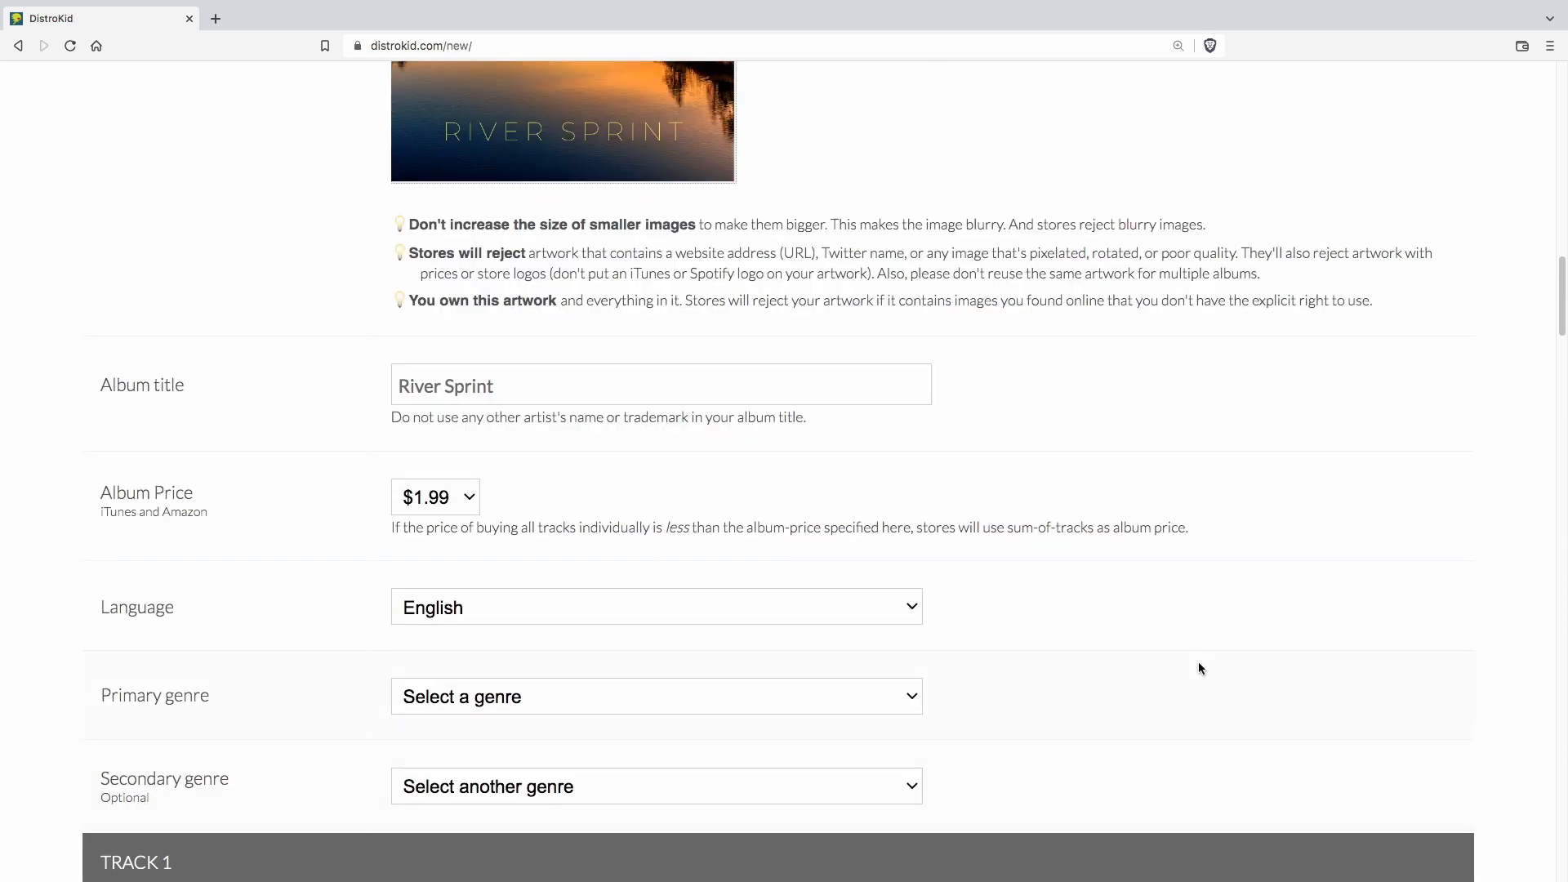
click(905, 696)
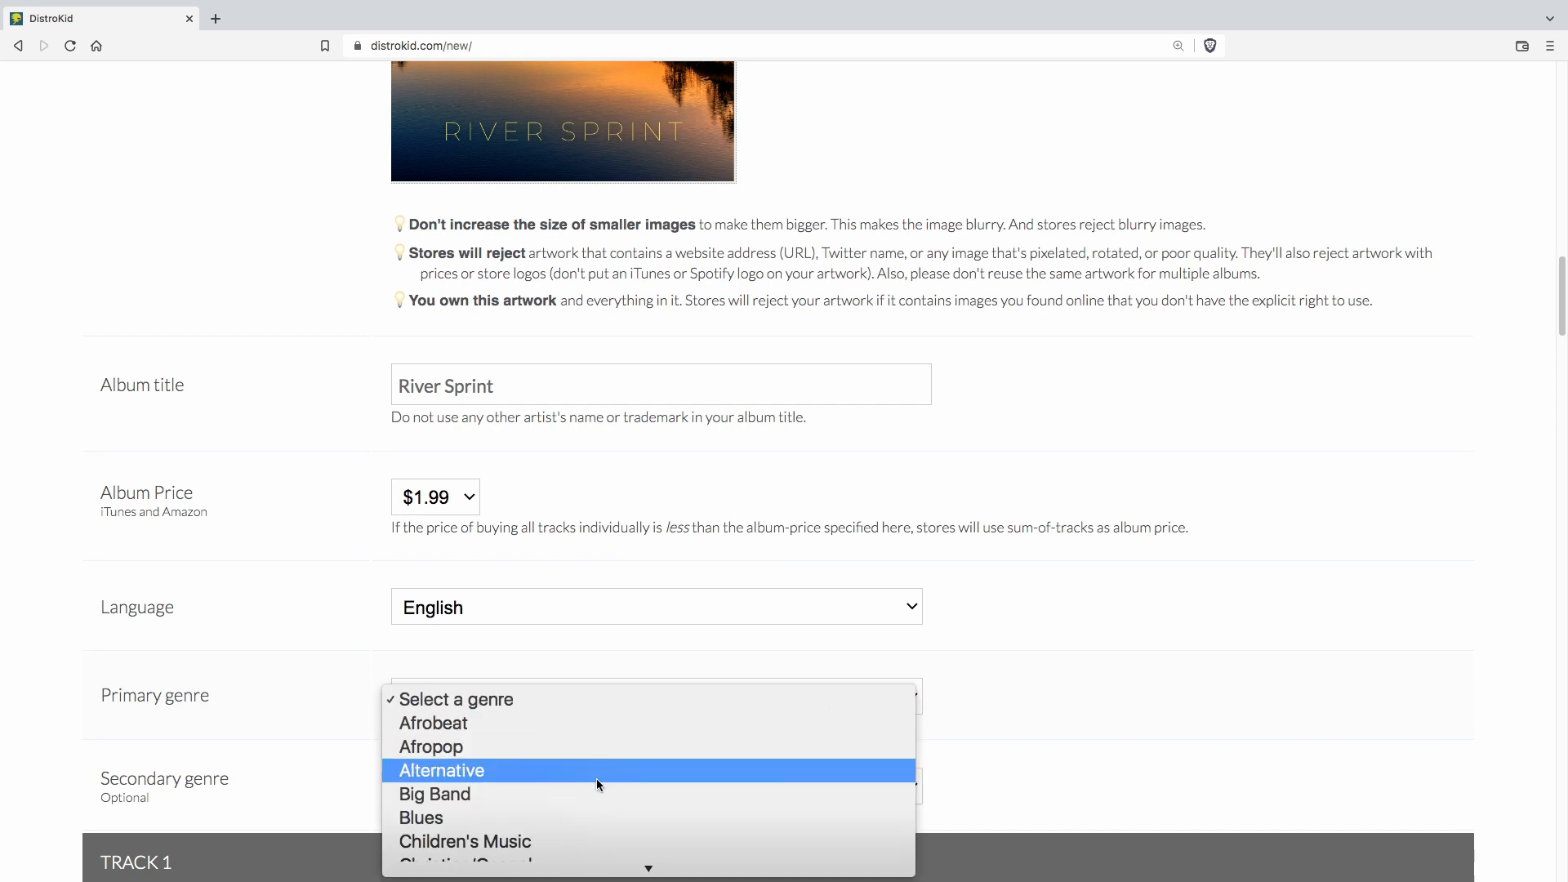
click(502, 692)
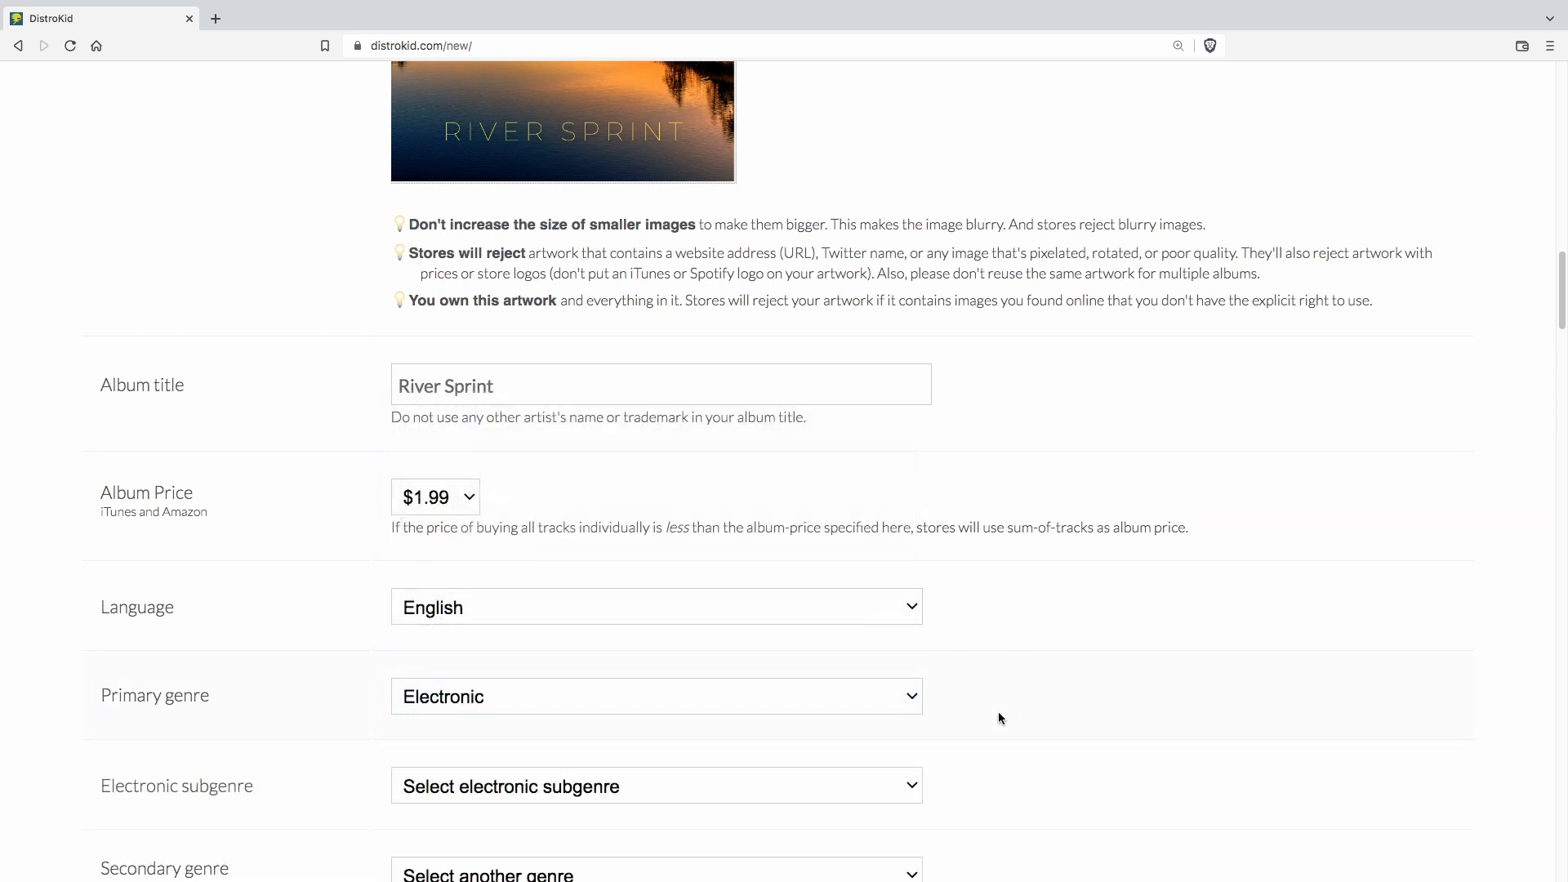
scroll(999, 726, down, 2)
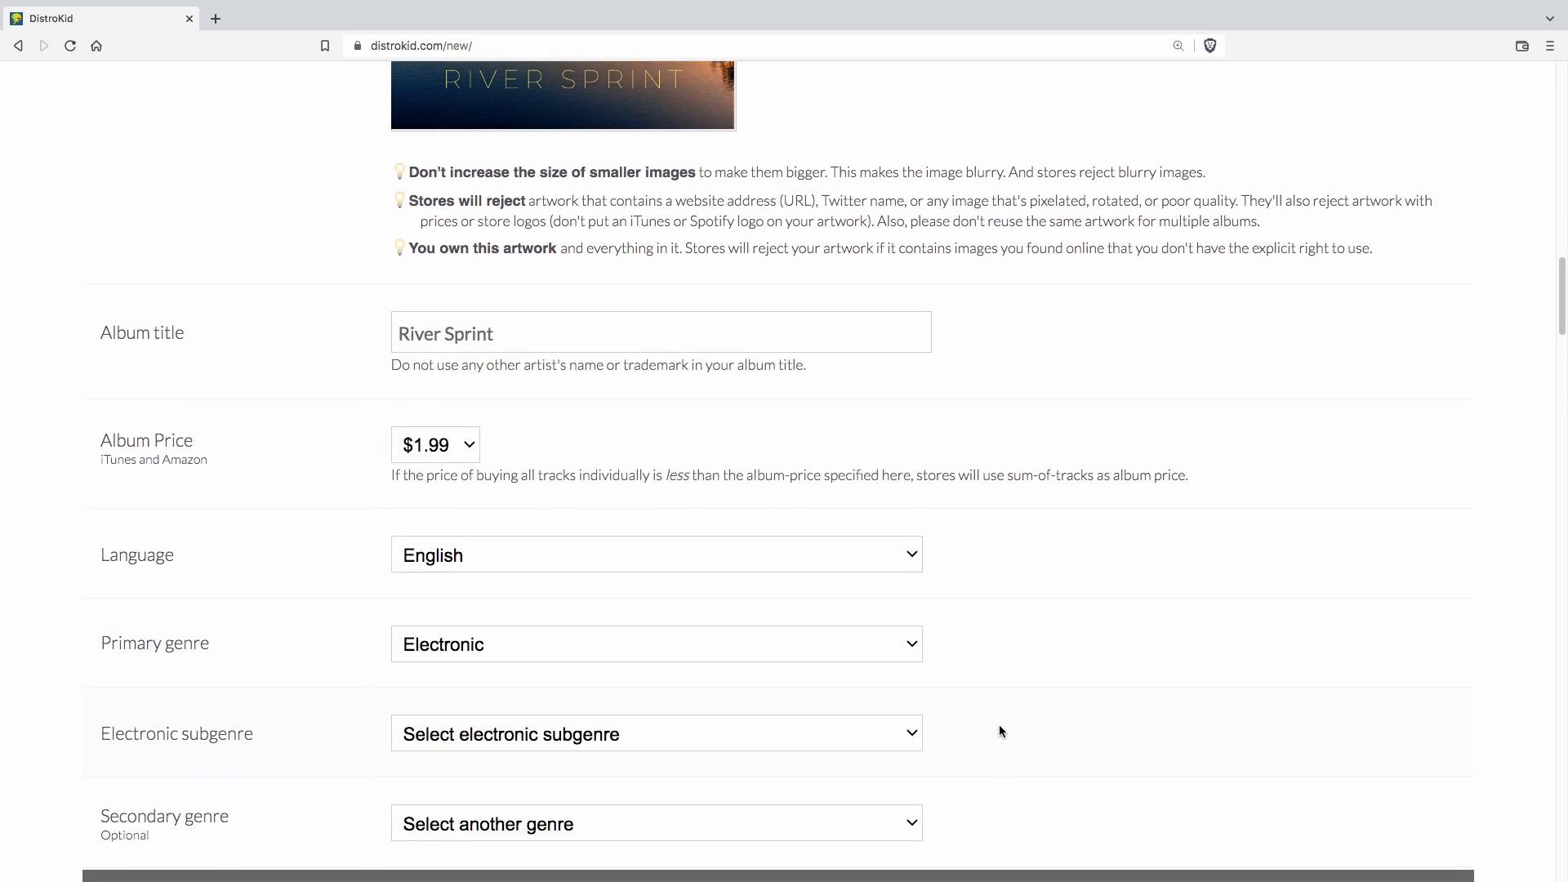
click(833, 725)
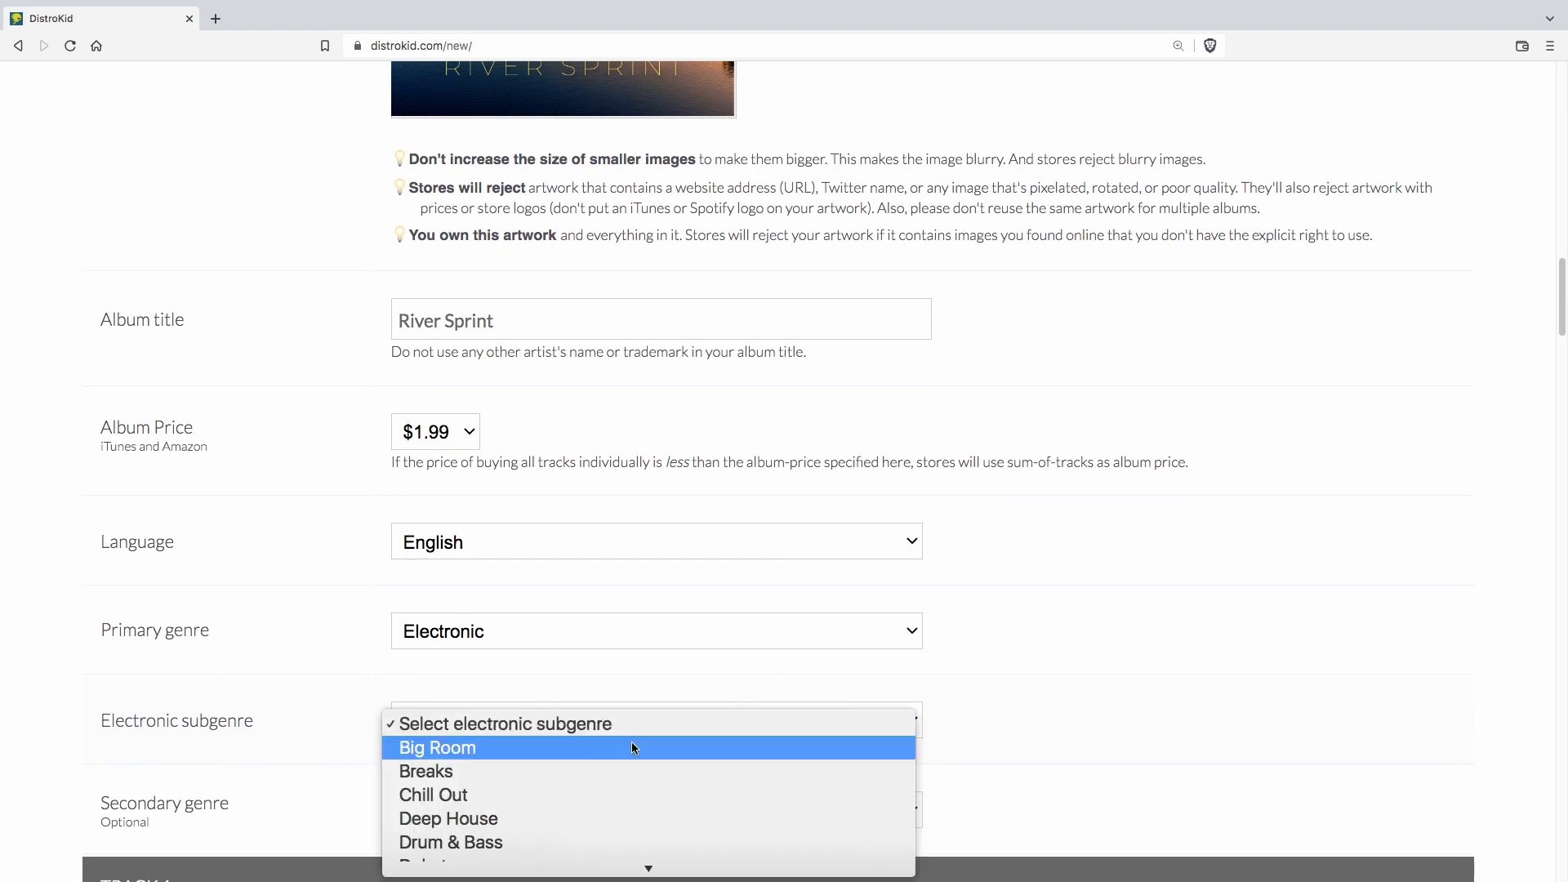
mouse_move(575, 879)
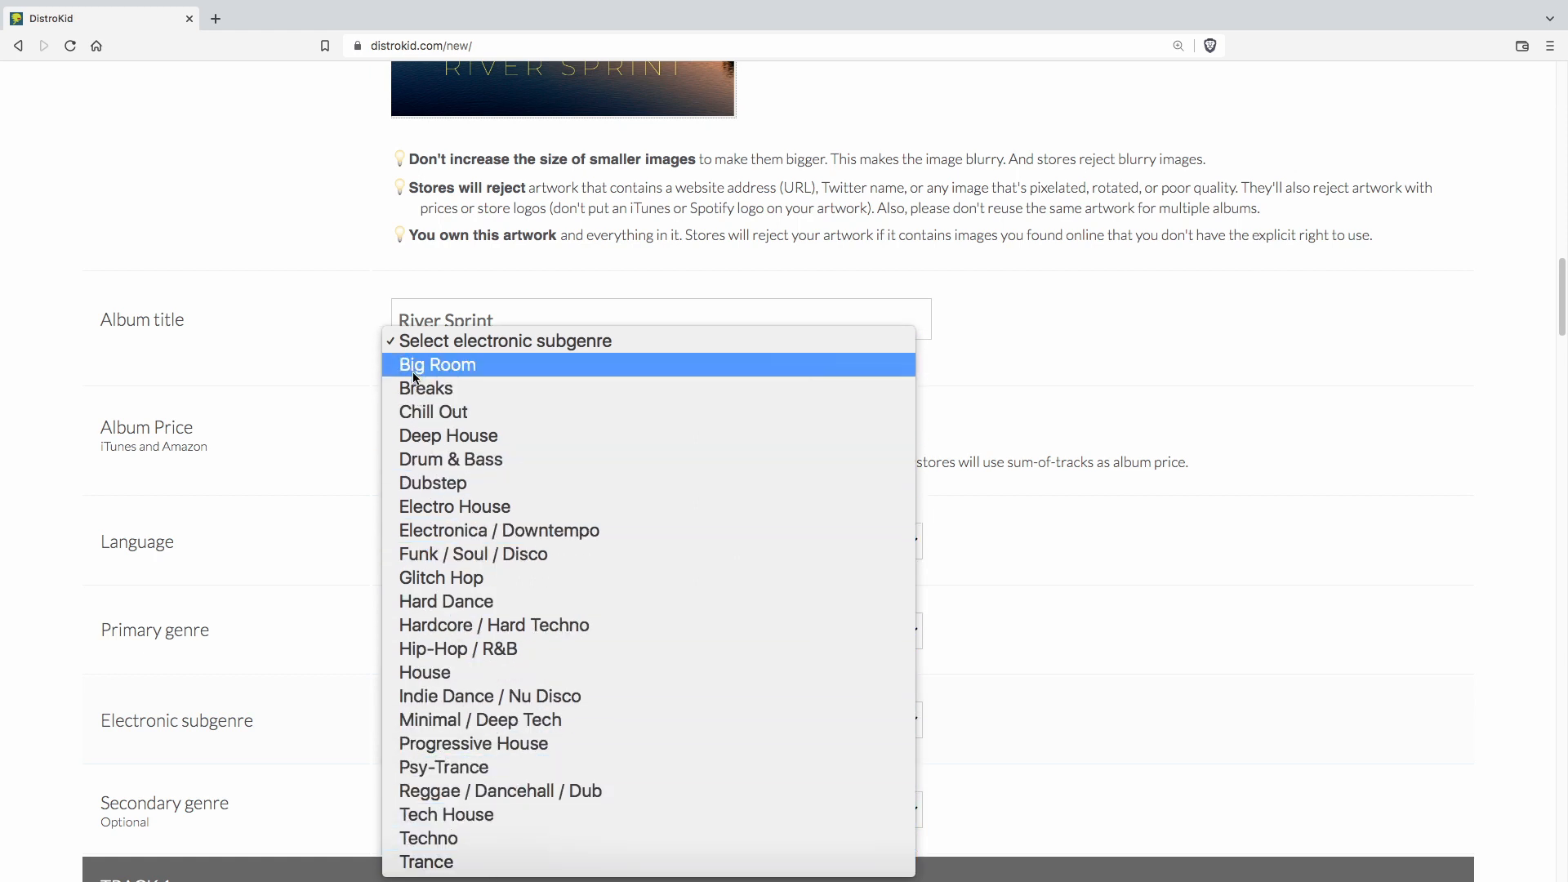
click(426, 531)
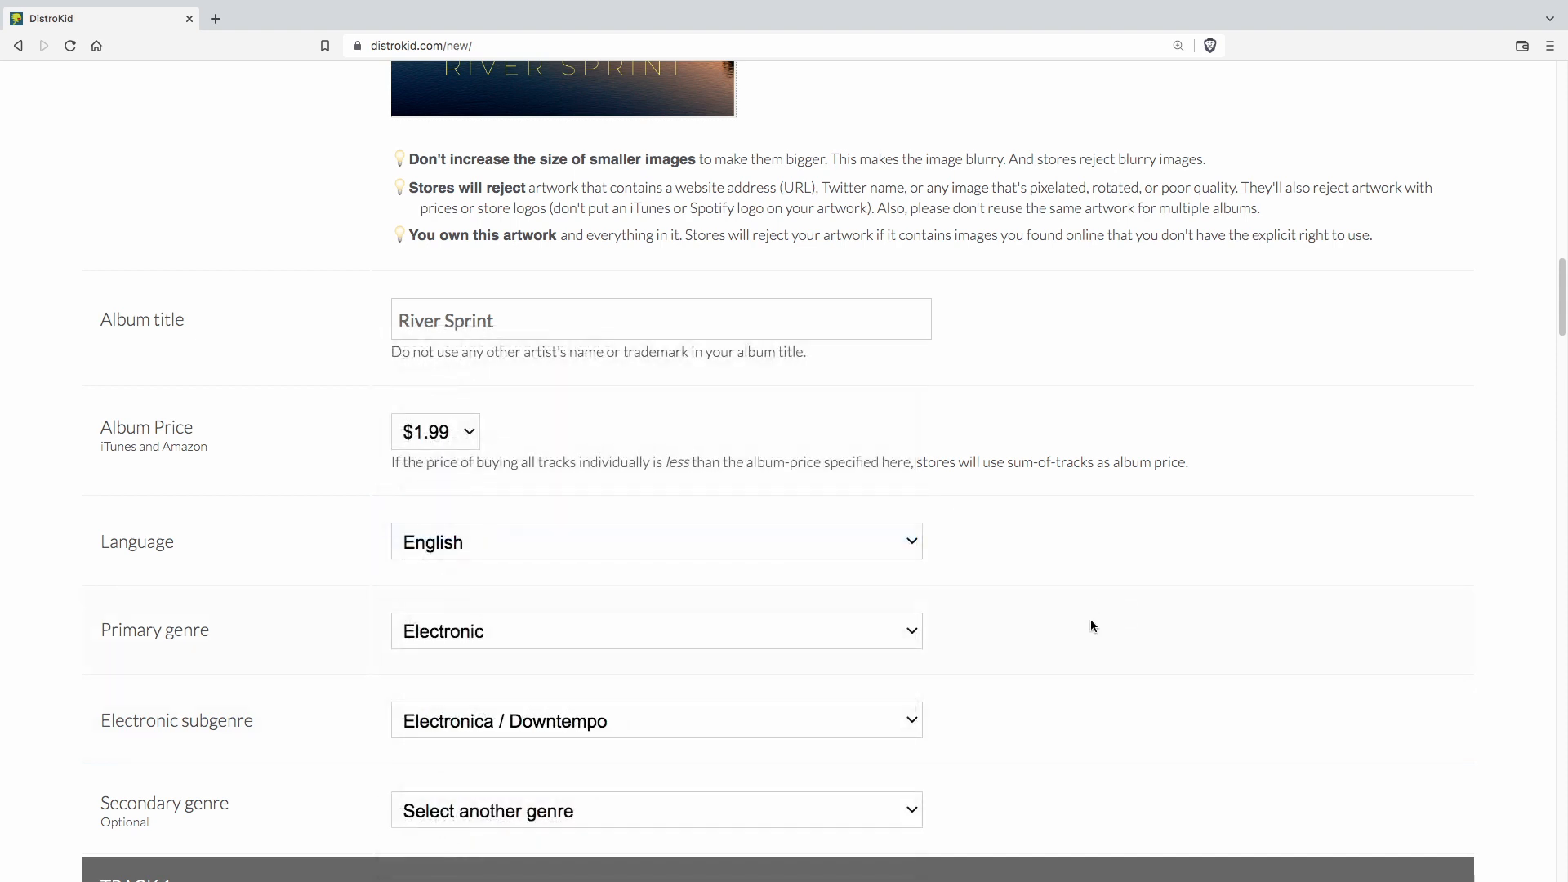
Review the available secondary genres and close the list without choosing one.
scroll(1059, 707, down, 1)
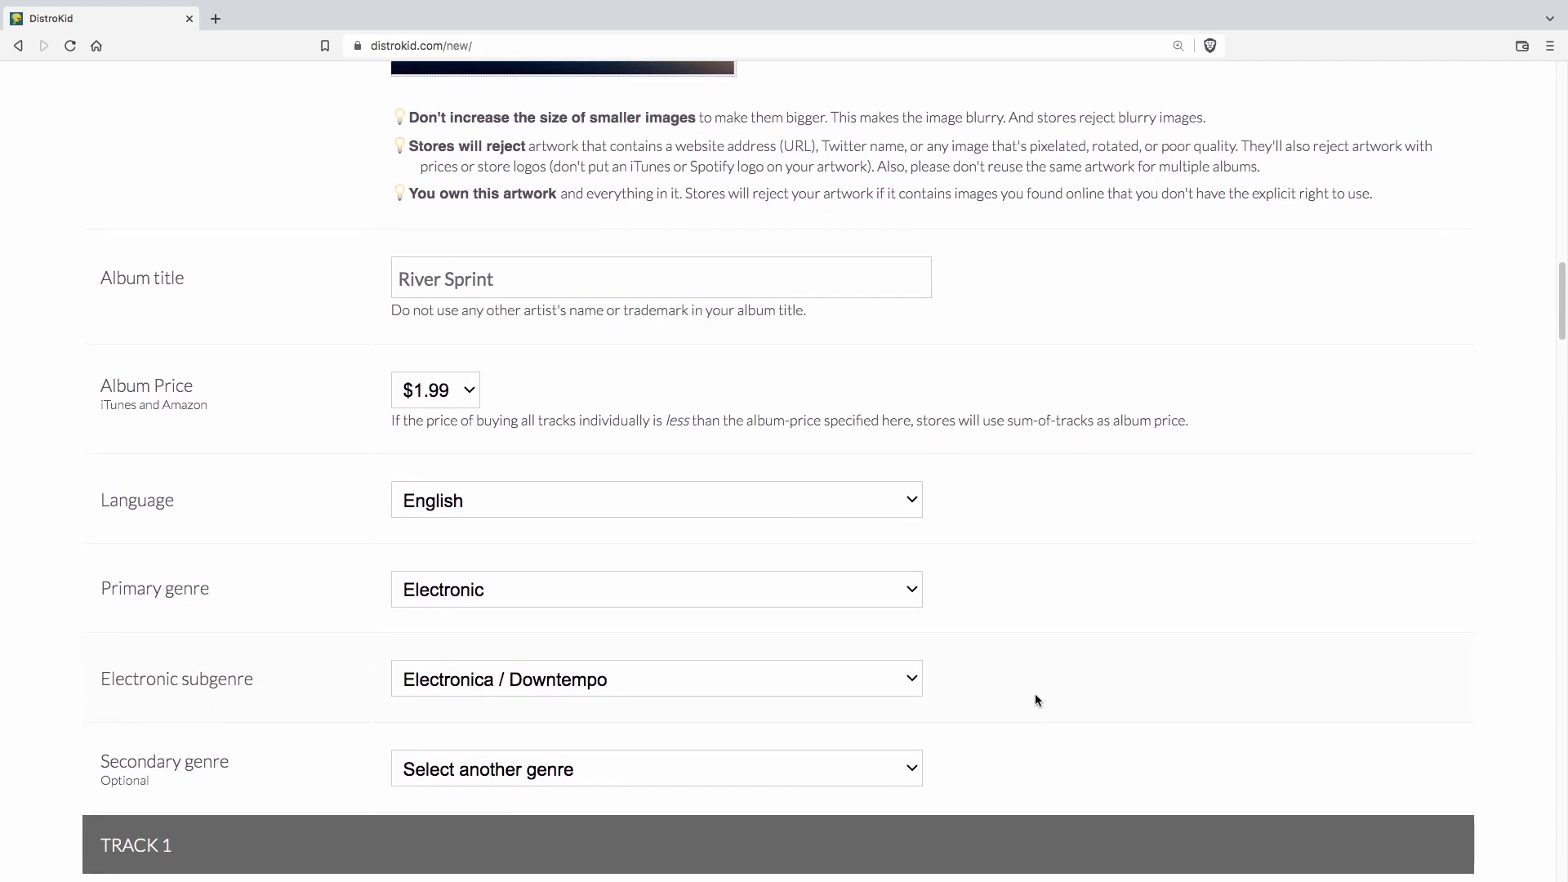
click(911, 767)
scroll(911, 771, down, 2)
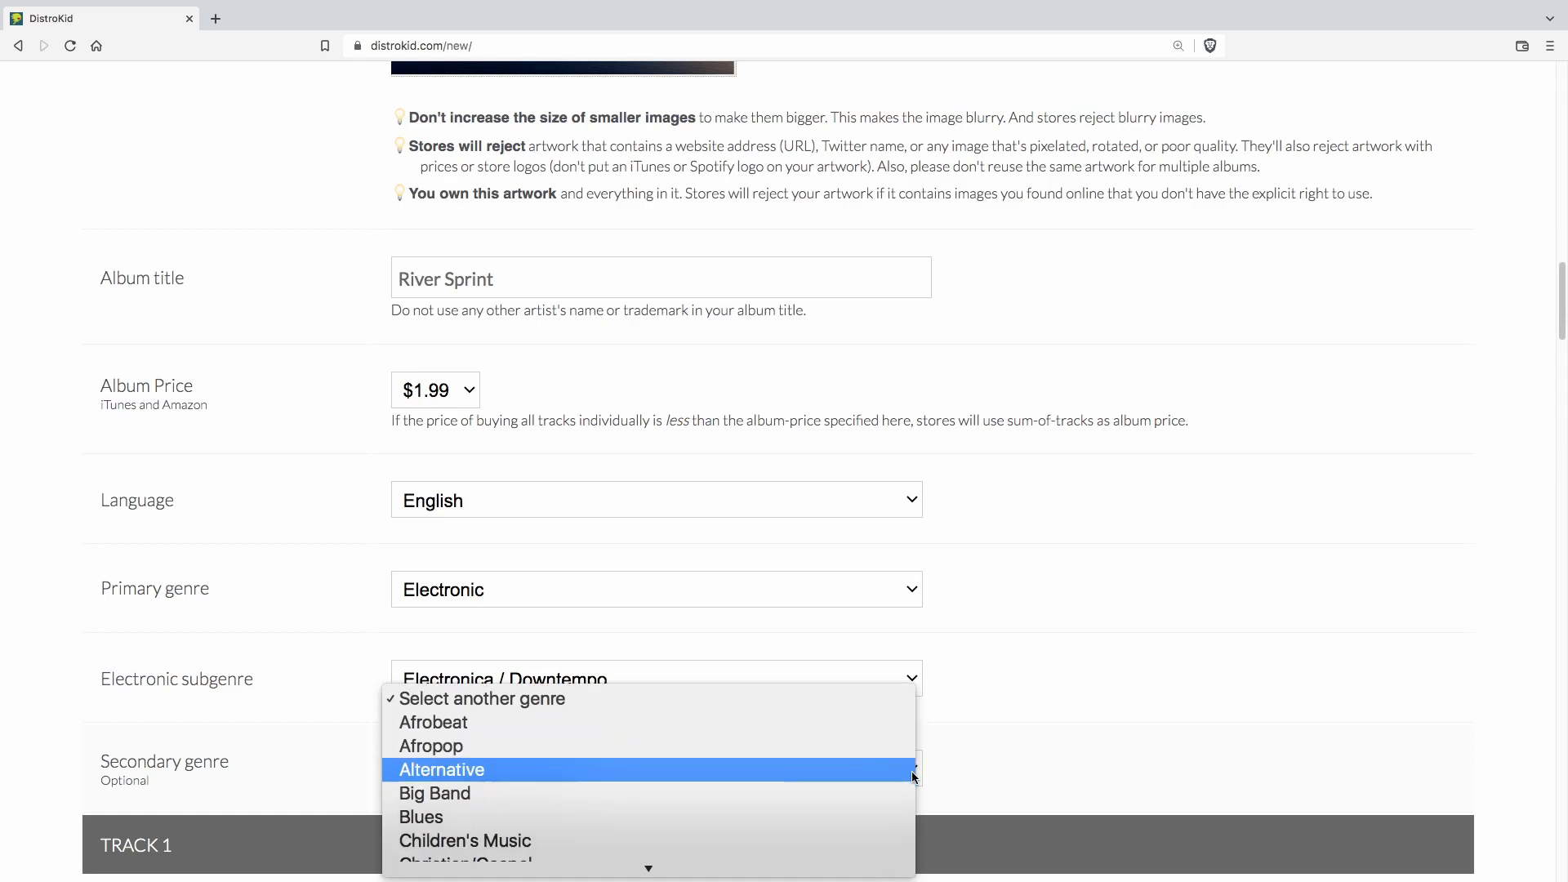
scroll(728, 762, down, 5)
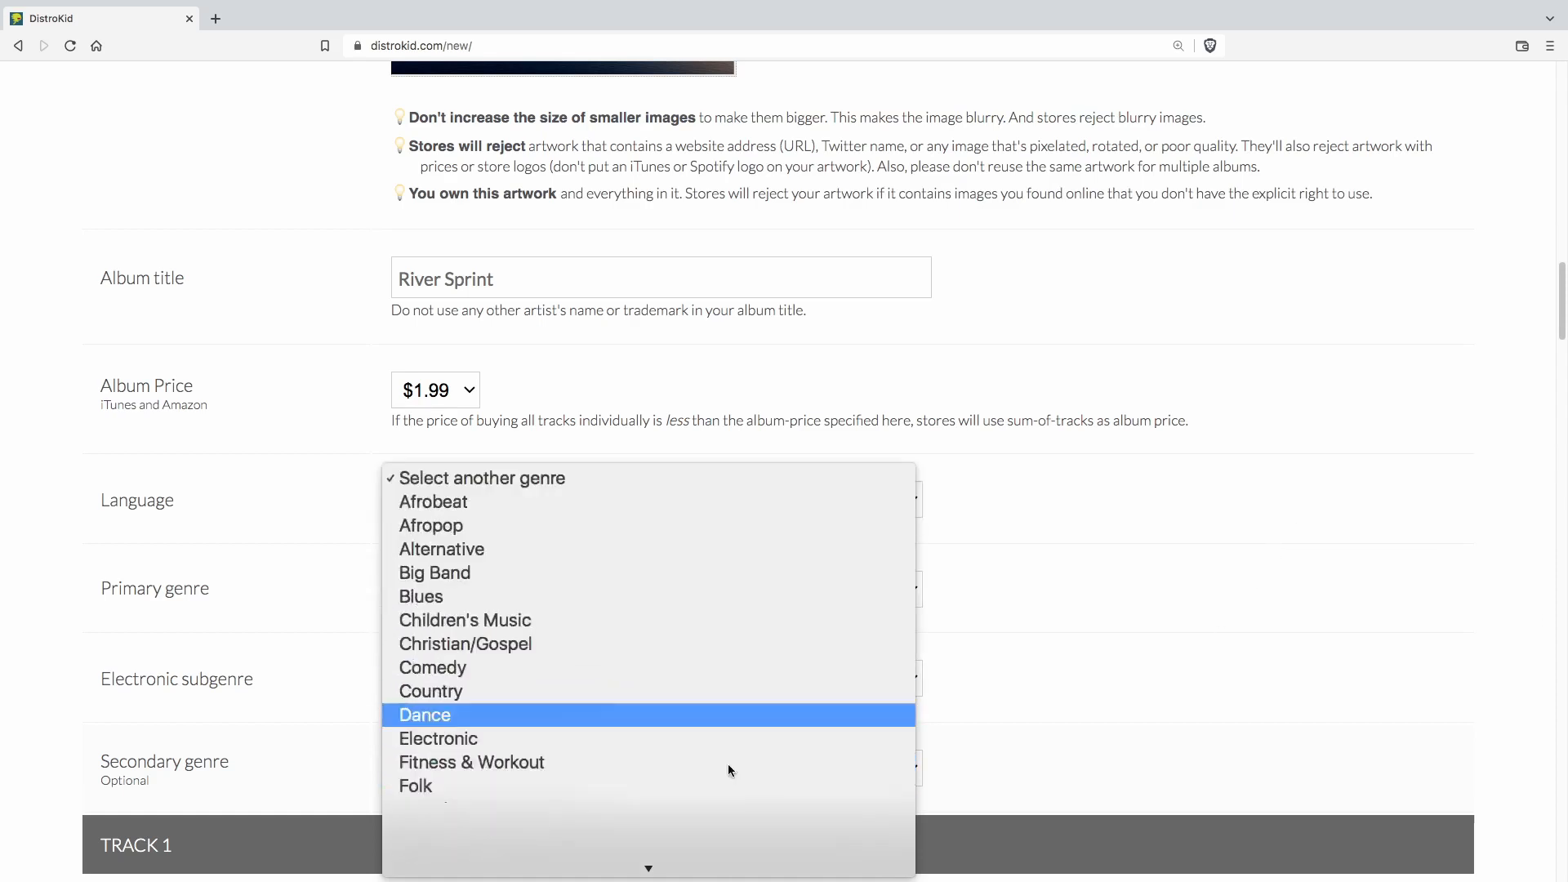
scroll(745, 768, down, 8)
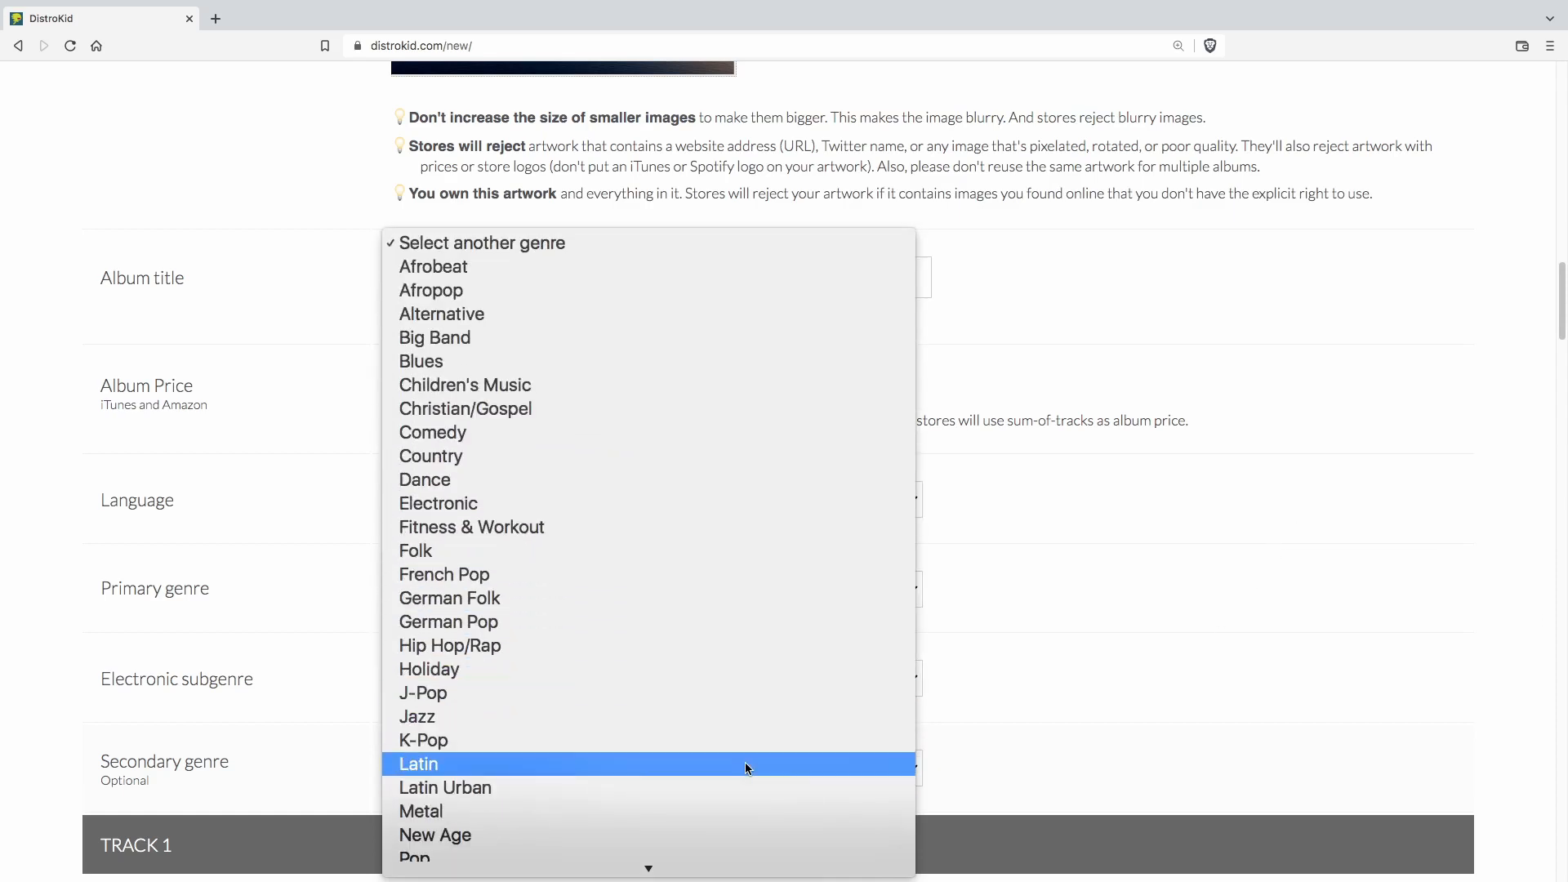
scroll(745, 768, down, 3)
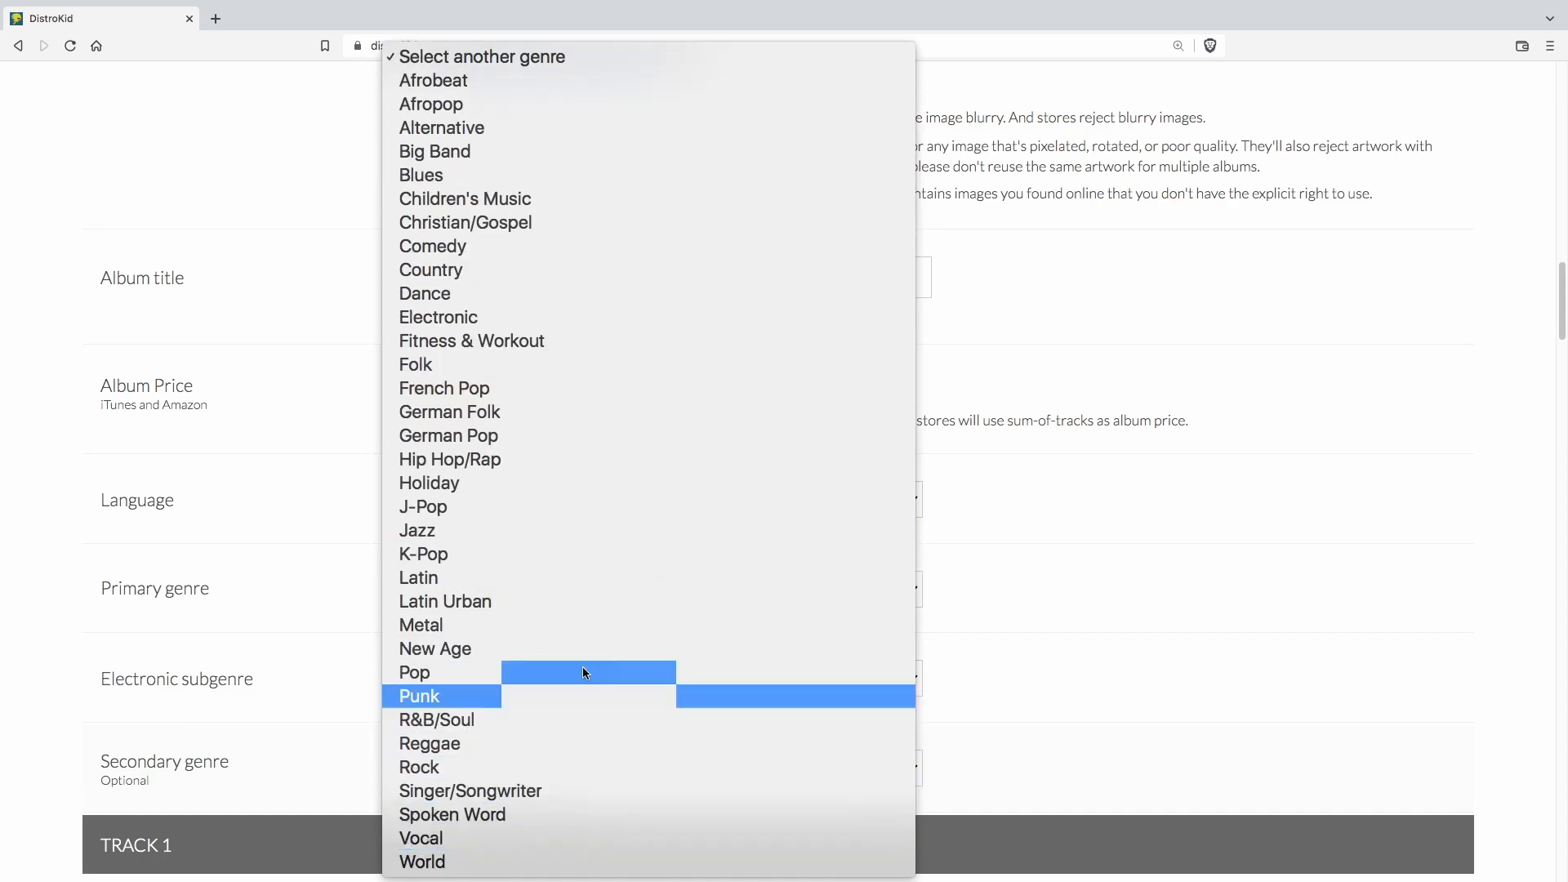
click(1065, 731)
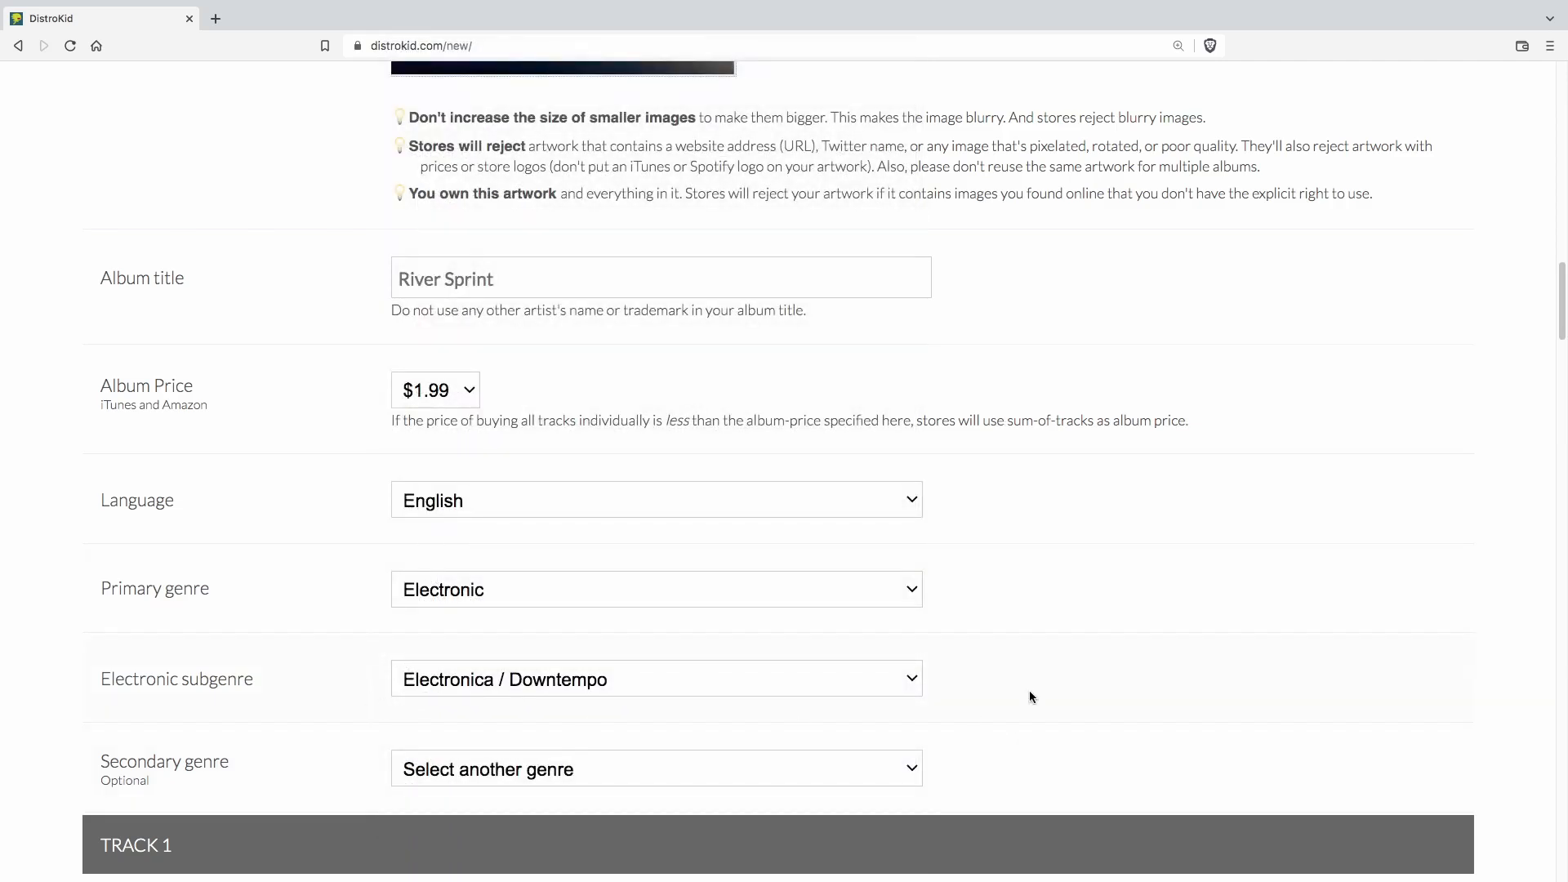
Enter "River Sprint" as the track 1 song title and highlight the title rules below it to examine them.
scroll(1029, 690, down, 3)
scroll(1057, 727, down, 1)
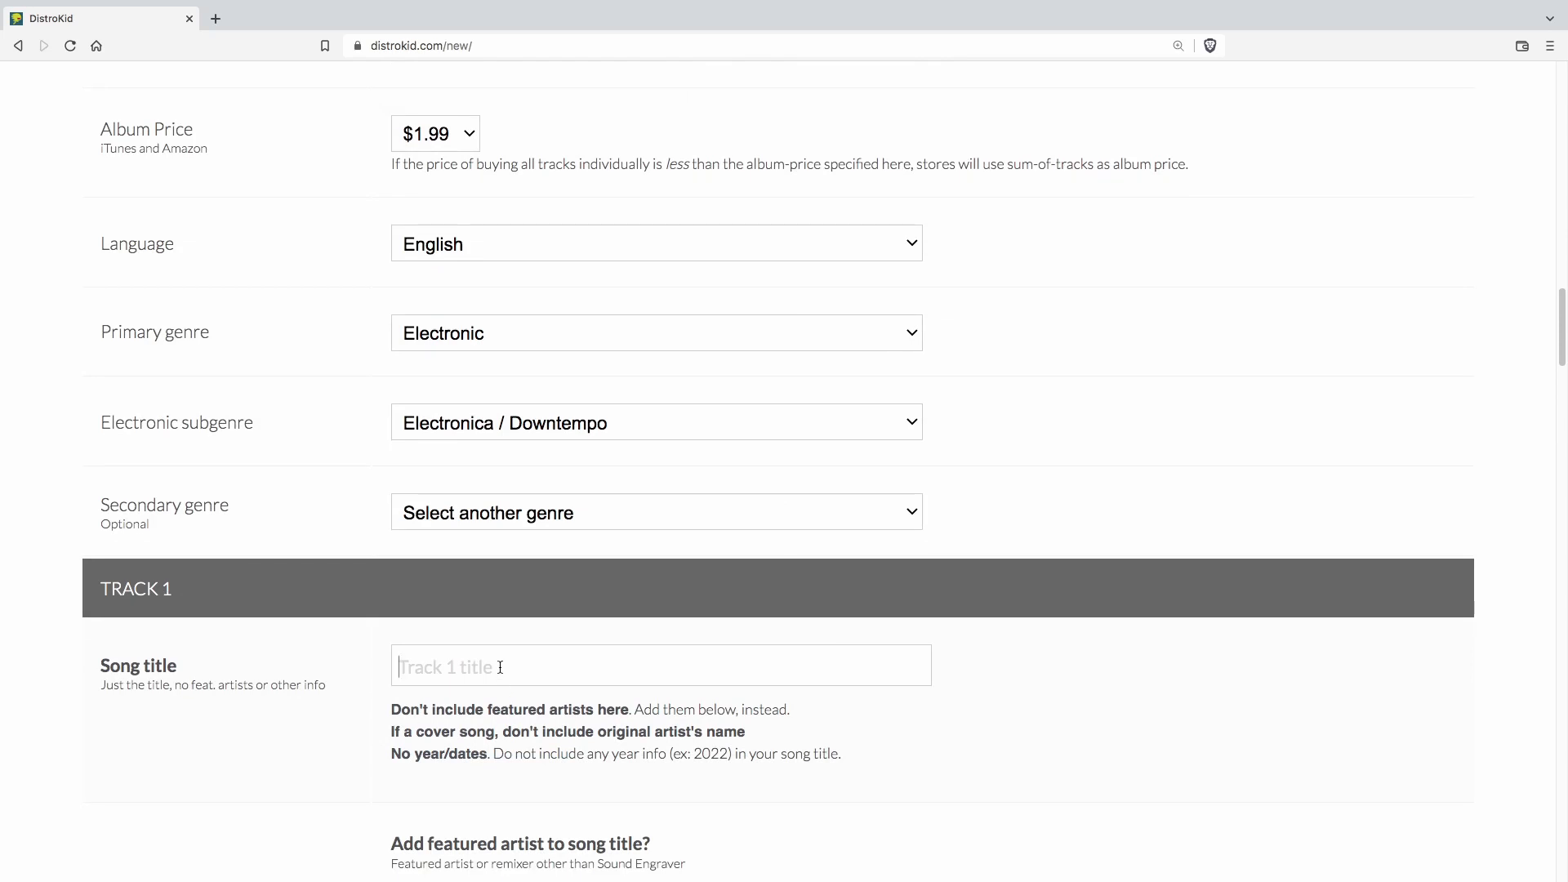
text(River Sprint)
drag(870, 751, 372, 712)
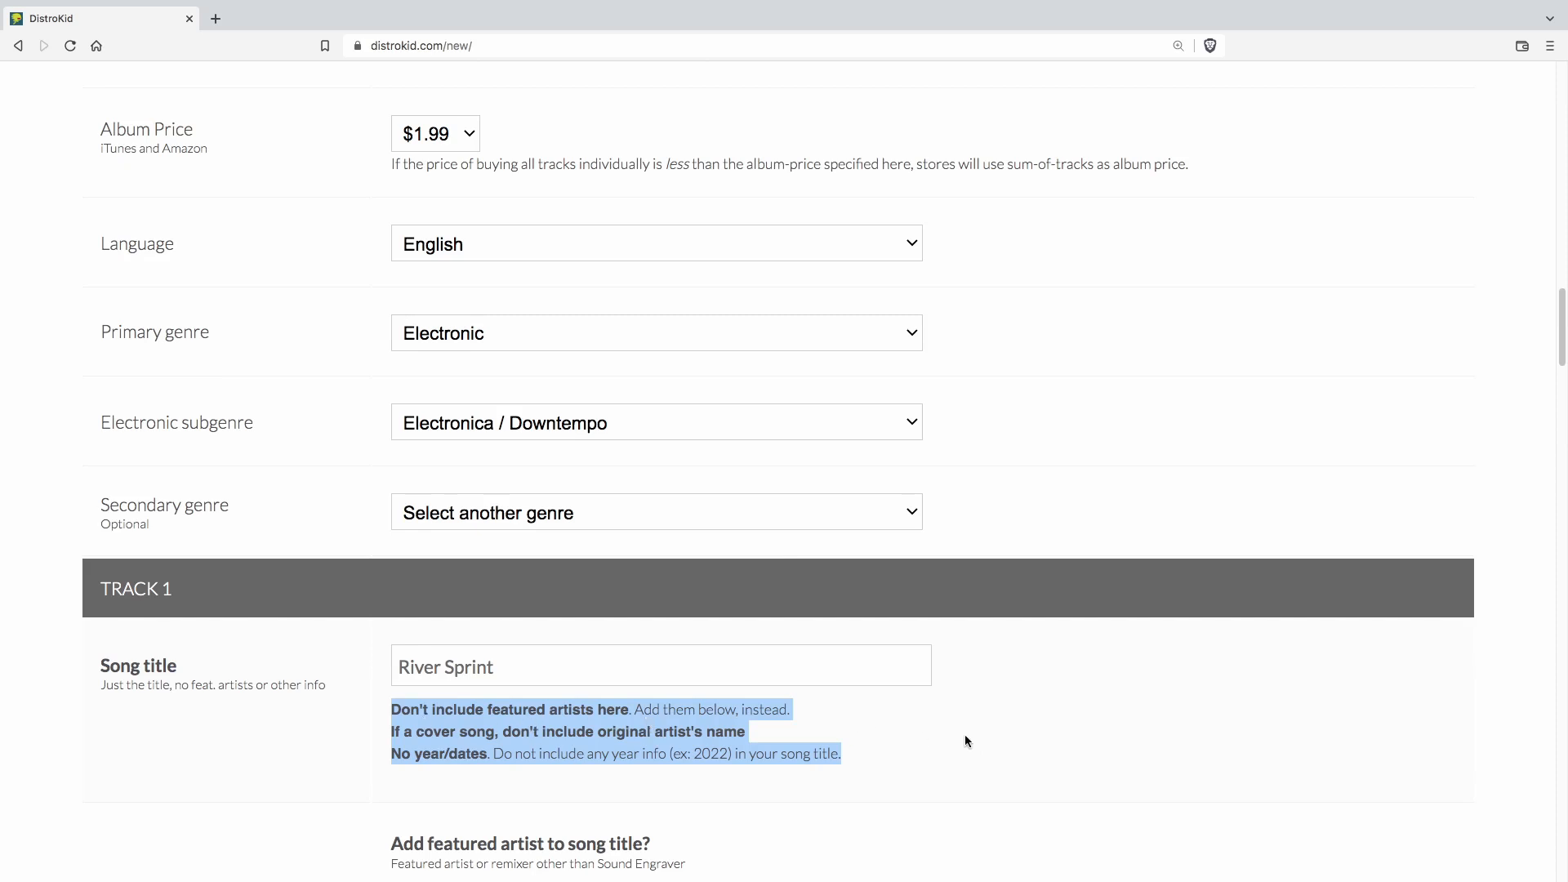
click(924, 756)
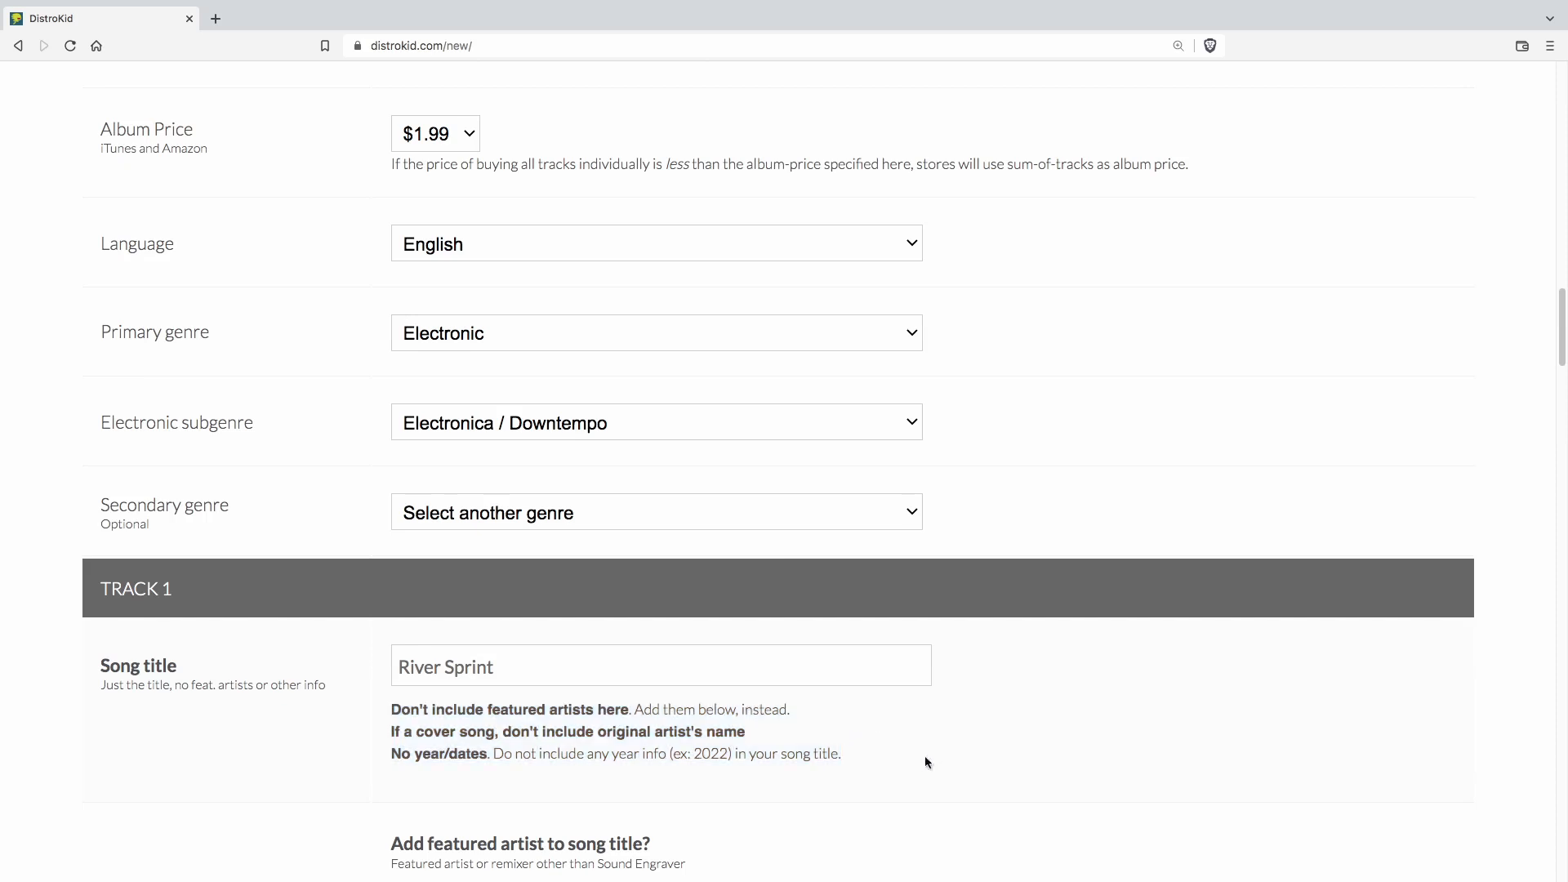
Review the featured artist and version options for track 1 and attach River Sprint.wav from the Desktop as its audio file.
scroll(910, 760, down, 2)
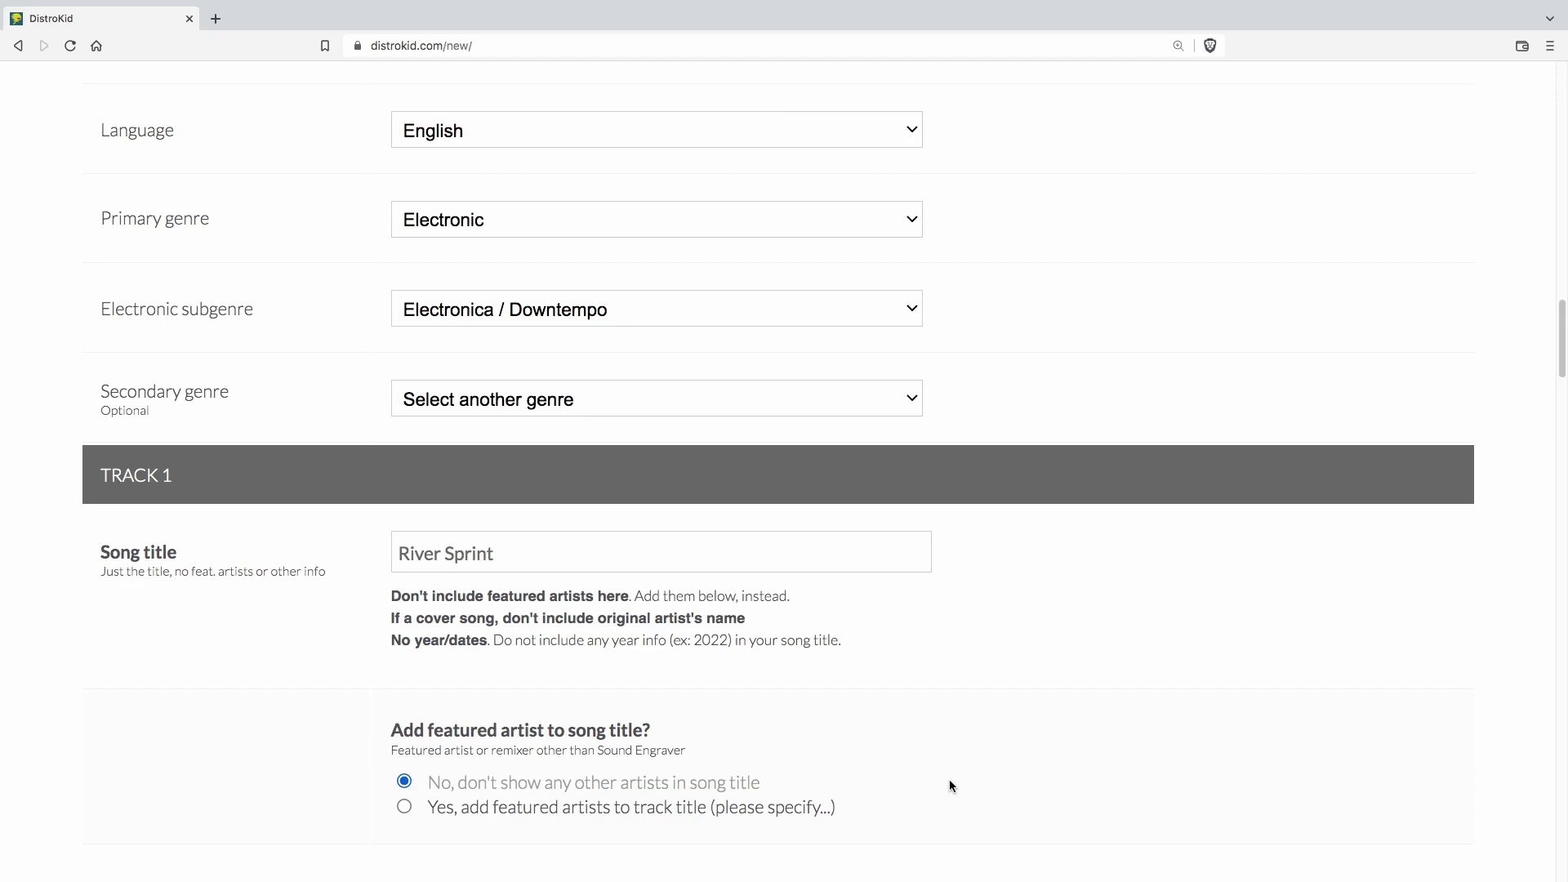
scroll(948, 782, down, 3)
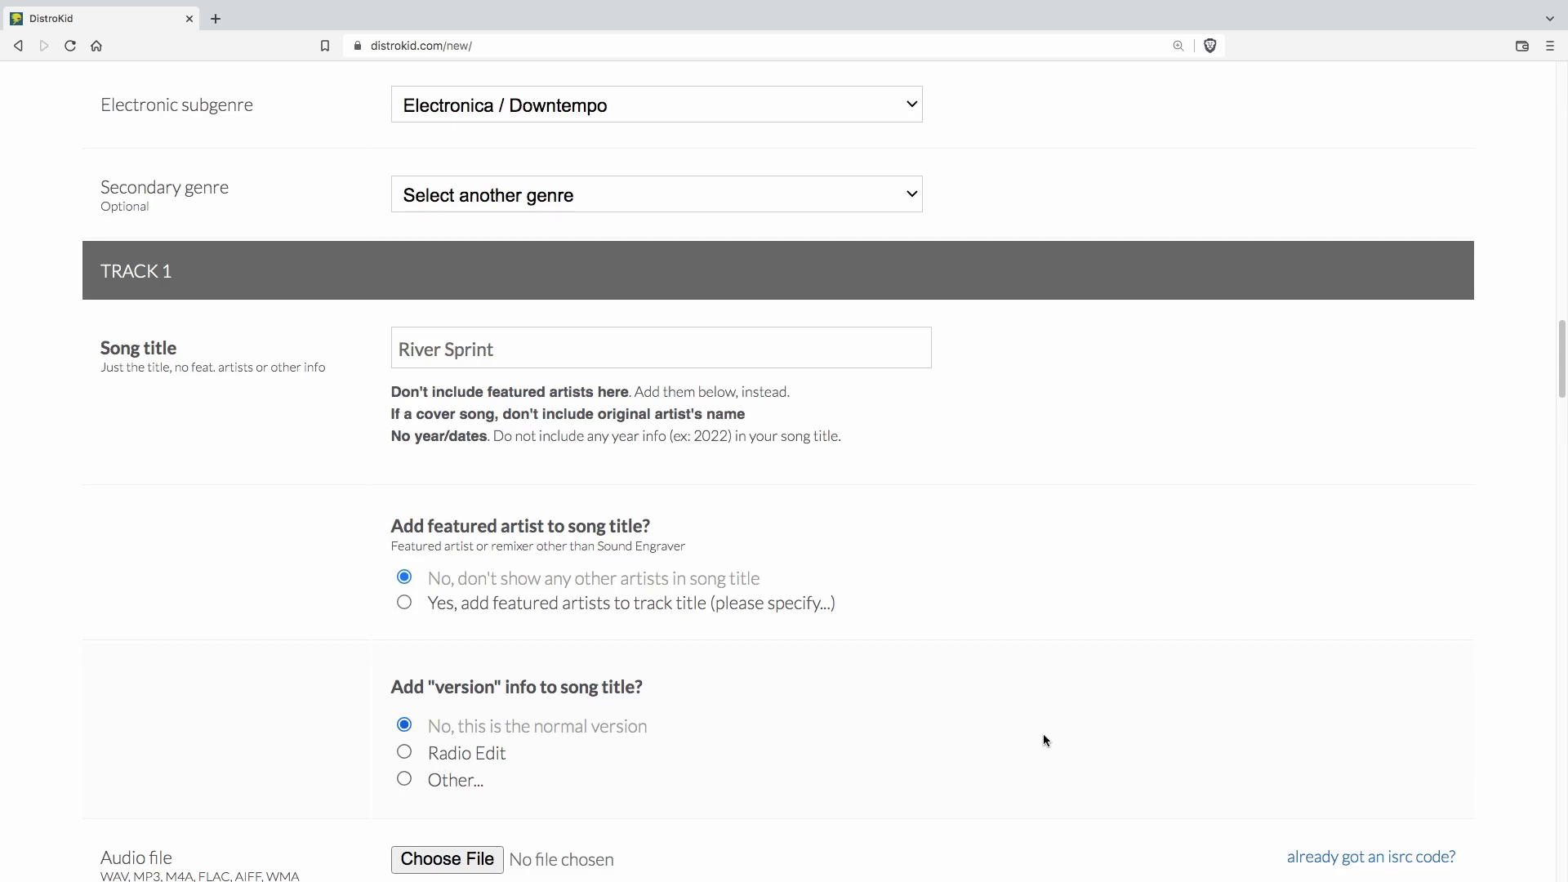
scroll(1041, 740, down, 1)
scroll(1044, 740, down, 1)
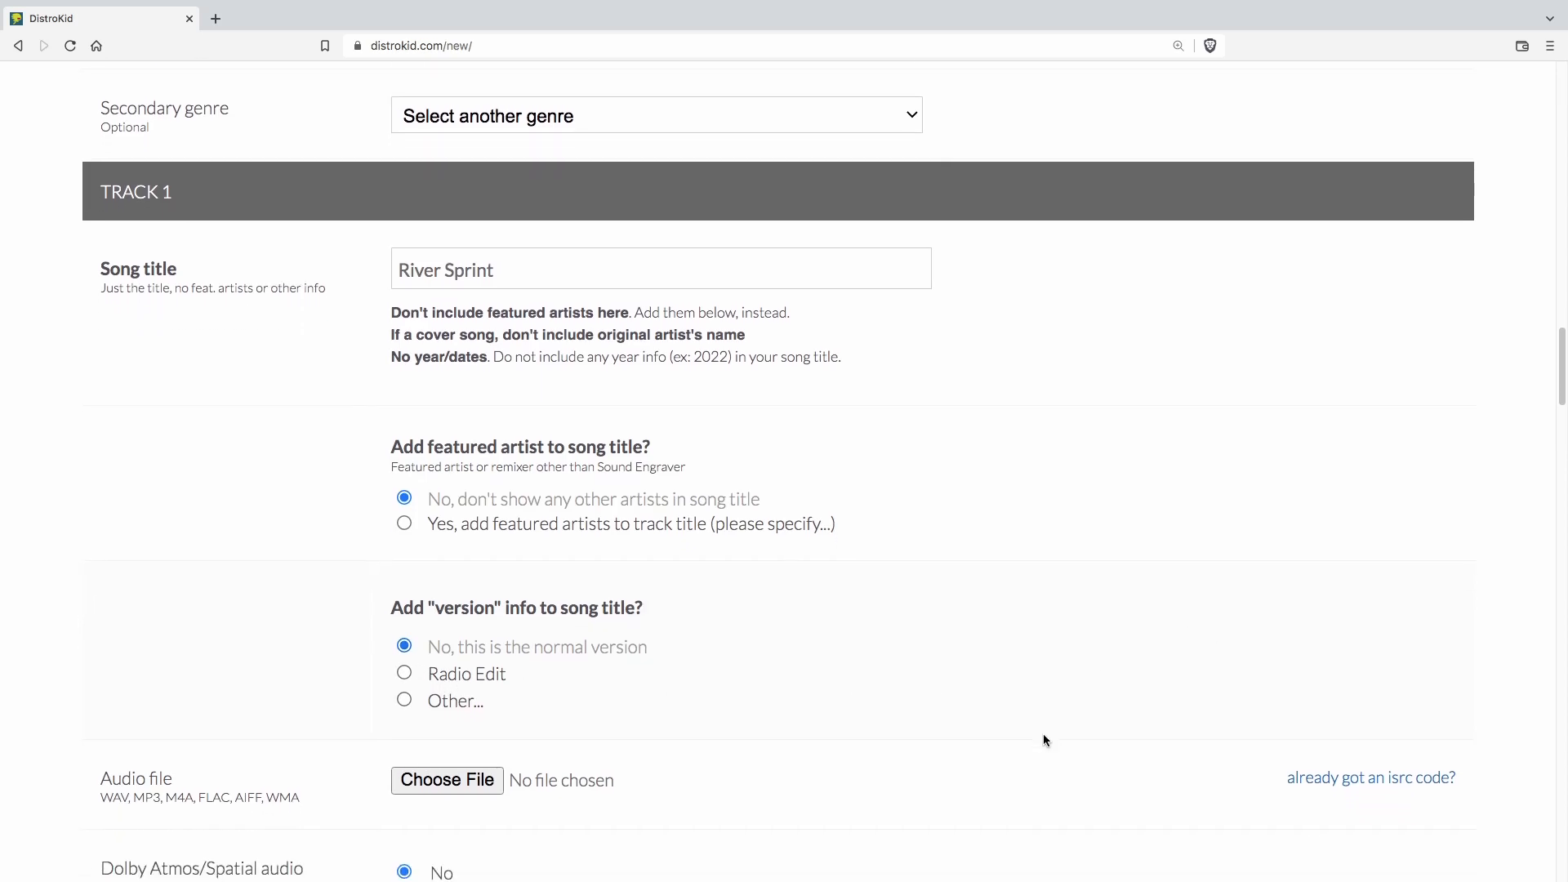
scroll(1046, 740, down, 3)
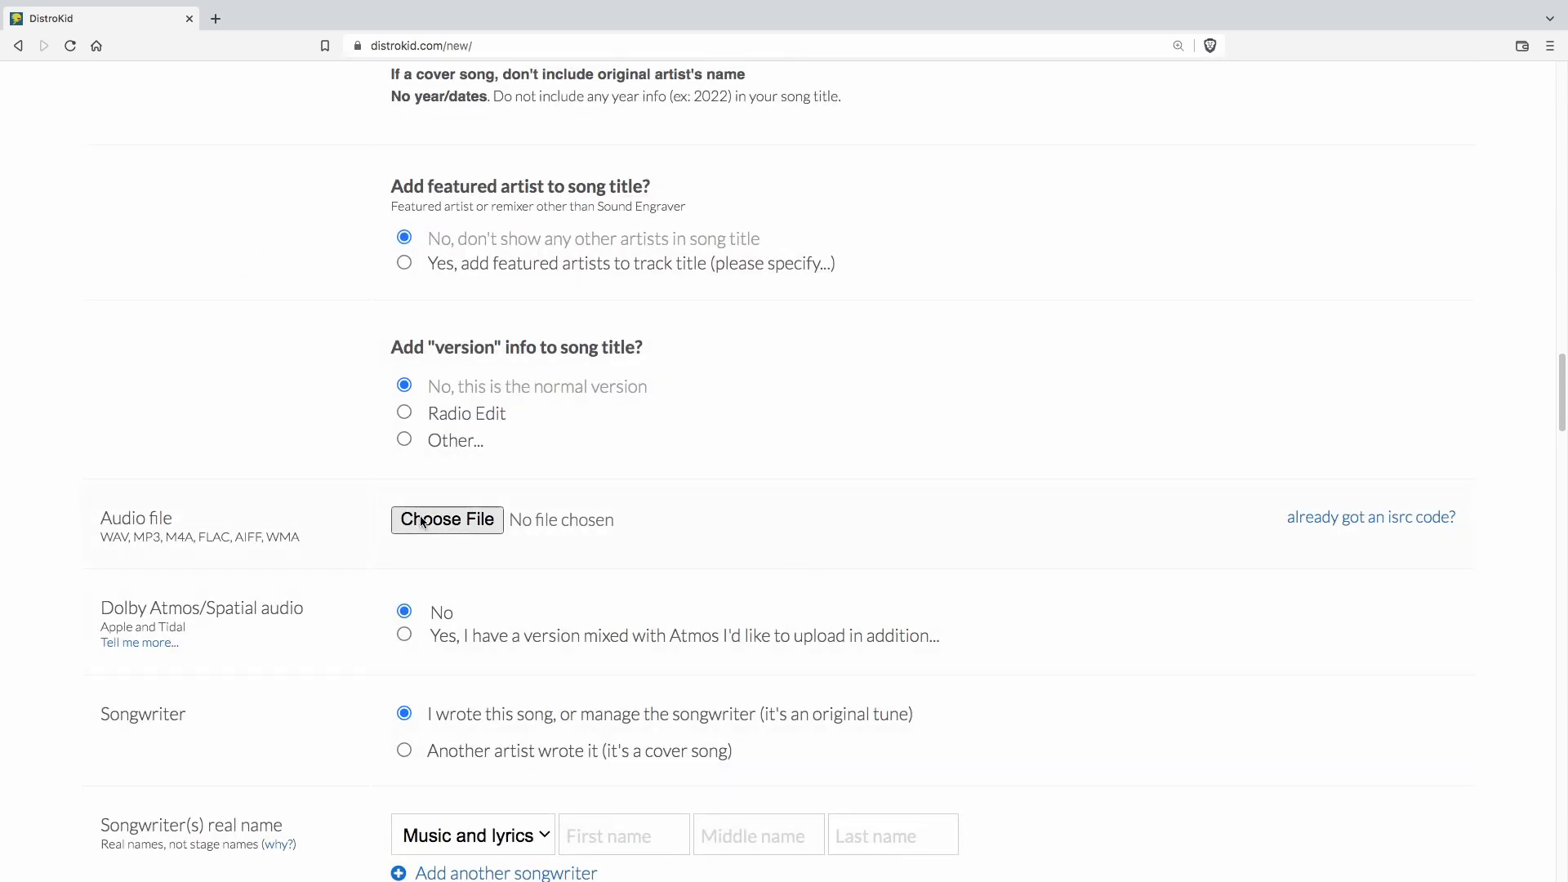
click(462, 522)
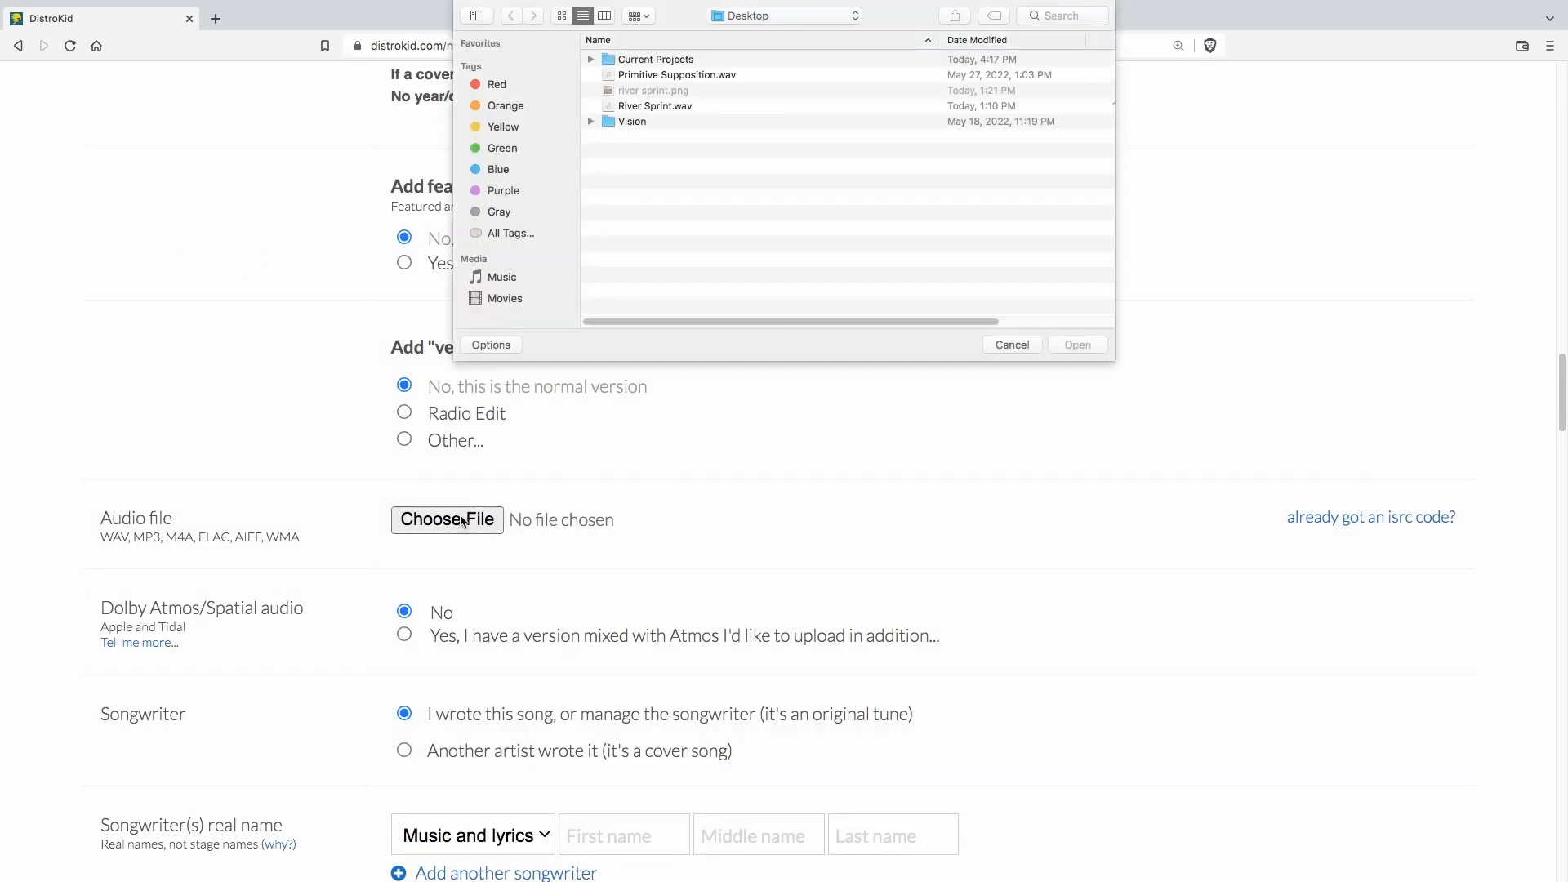
click(638, 105)
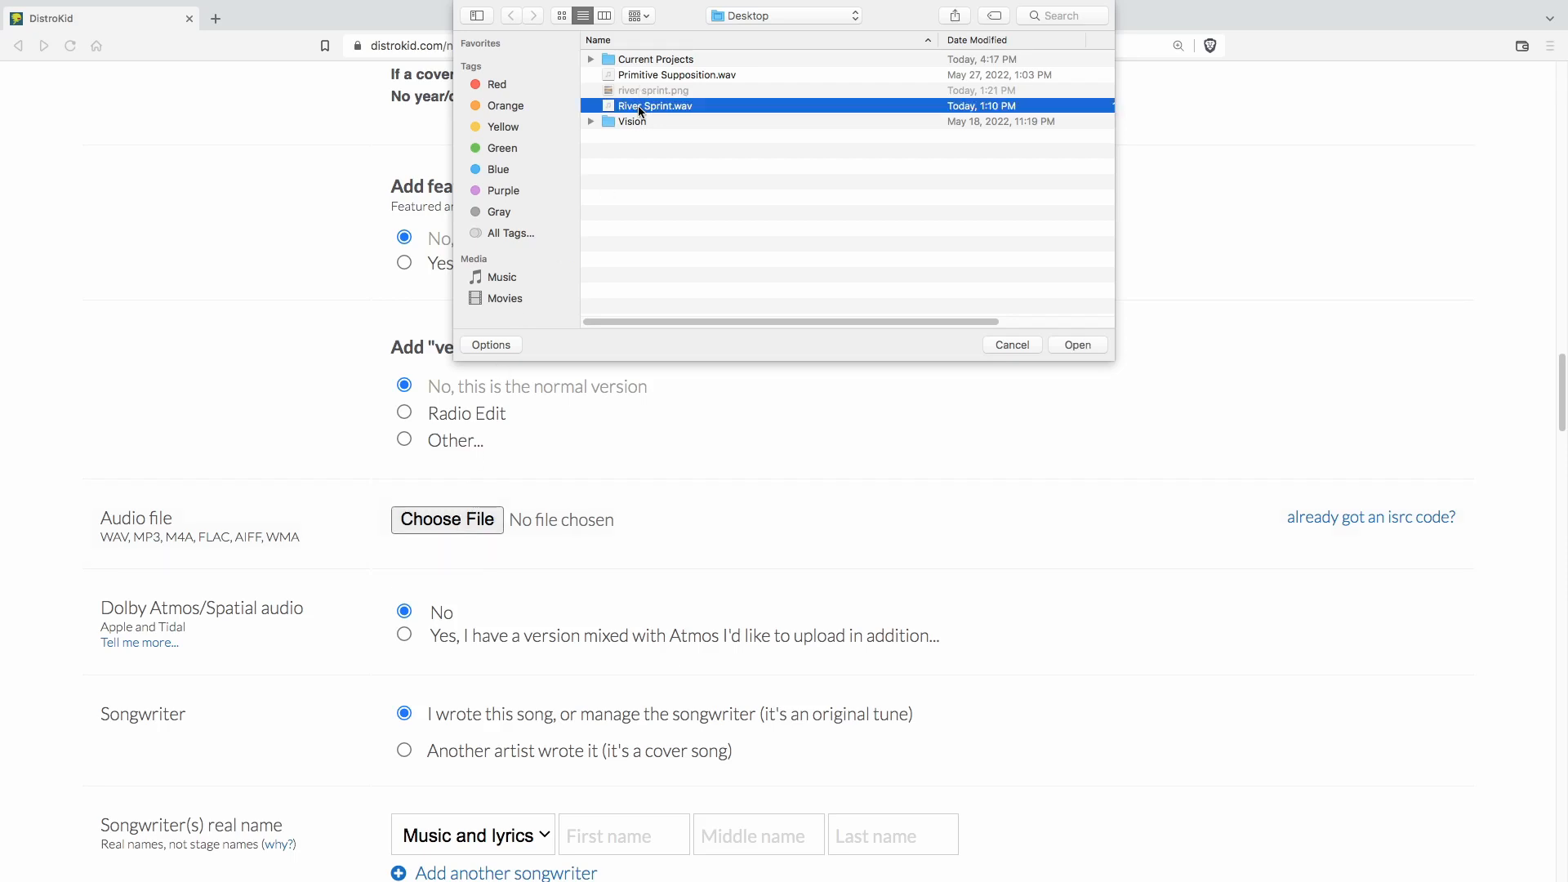
click(1079, 345)
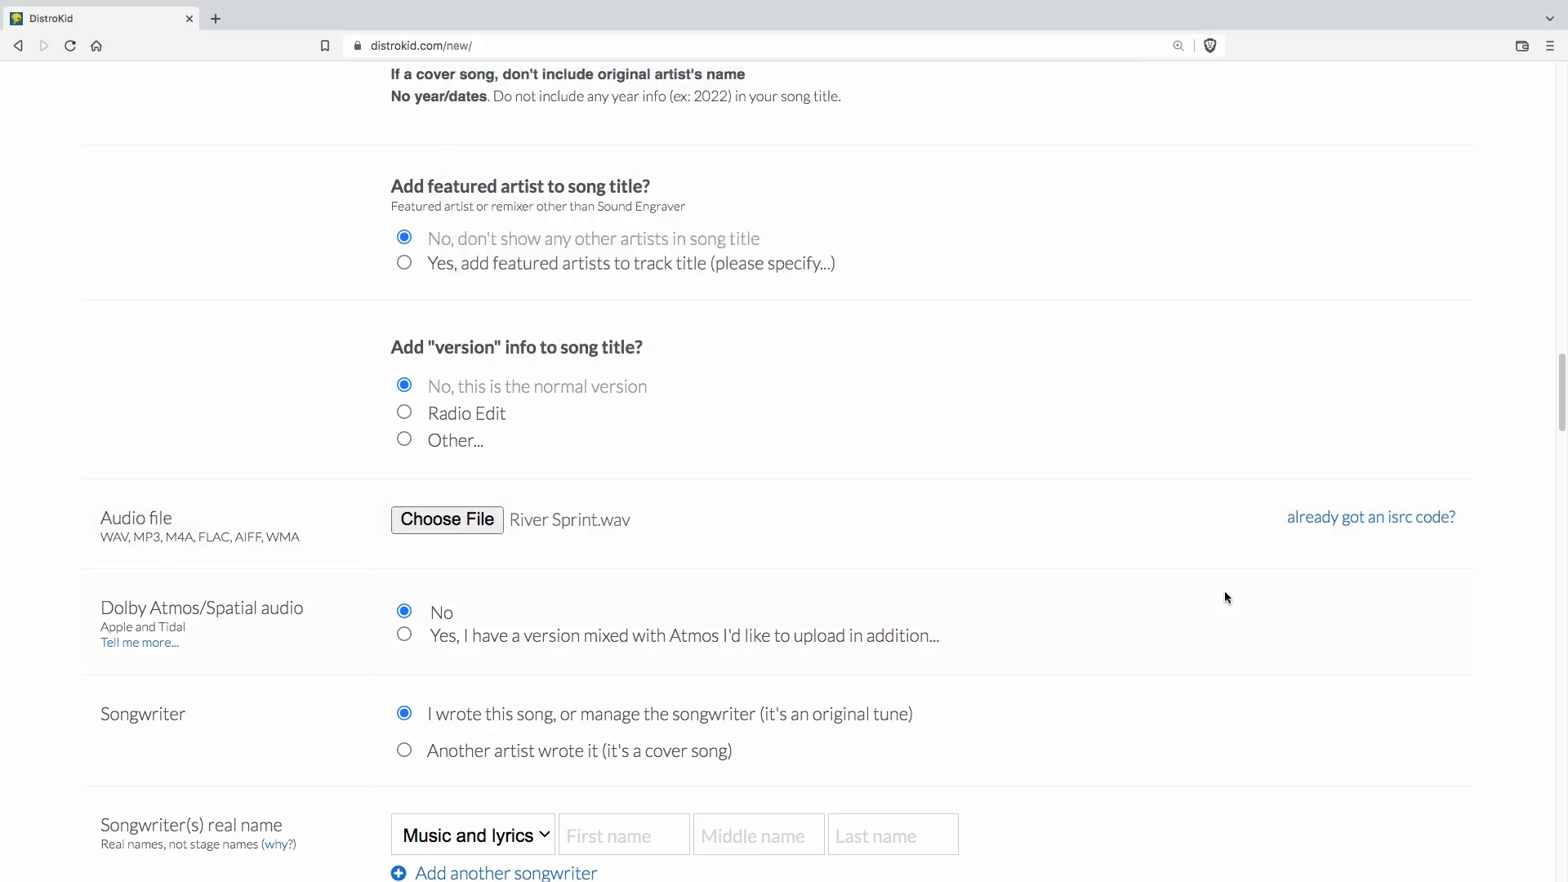
Check the Dolby Atmos upload option for track 1 and set it back to No.
scroll(1207, 724, down, 1)
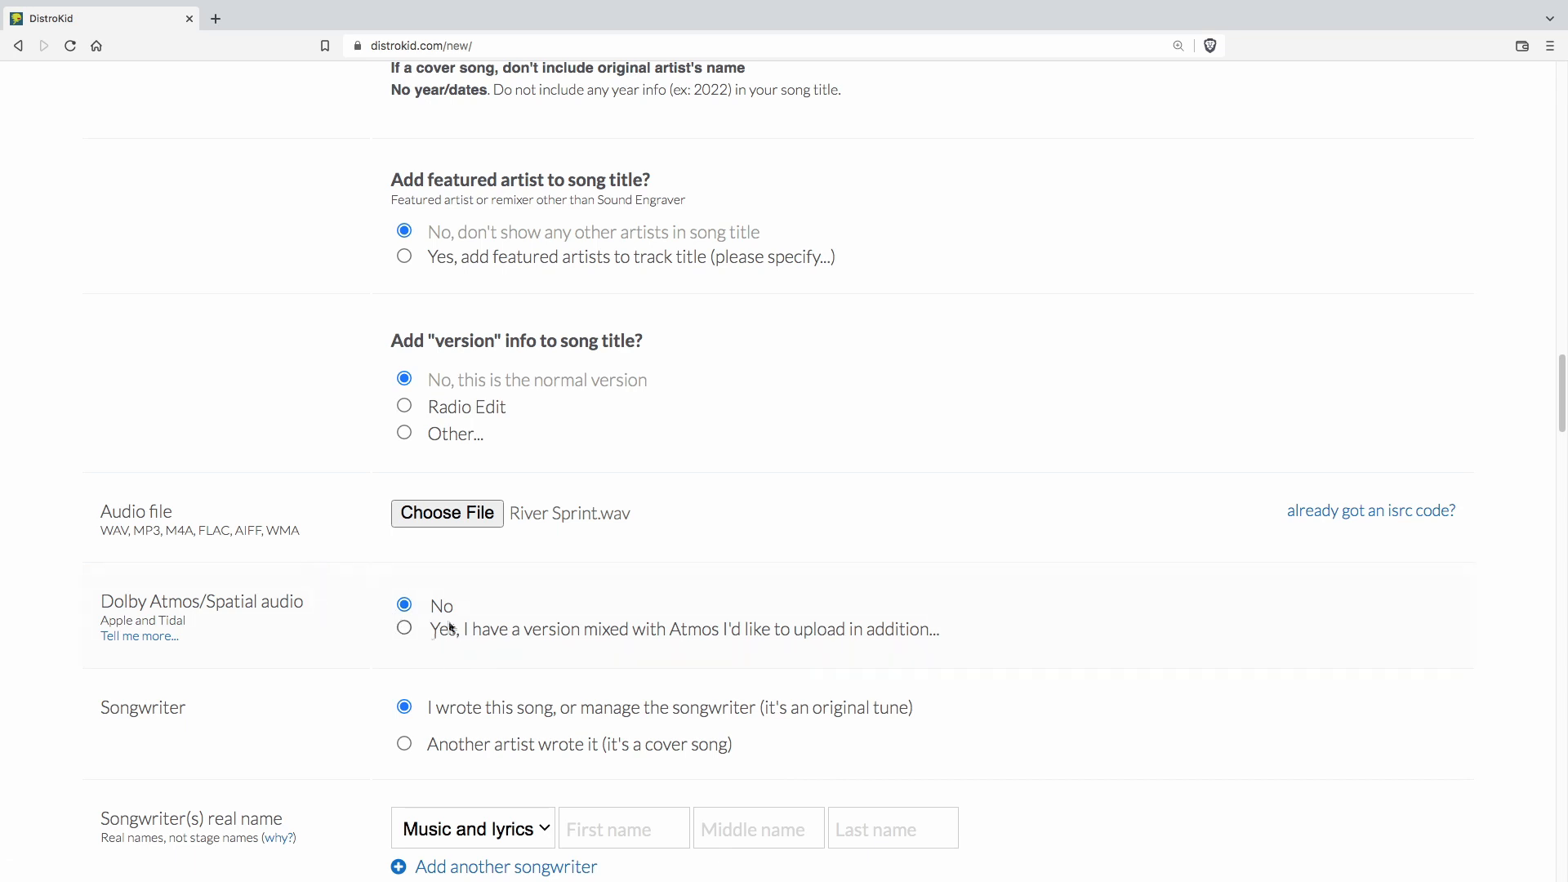
double_click(693, 629)
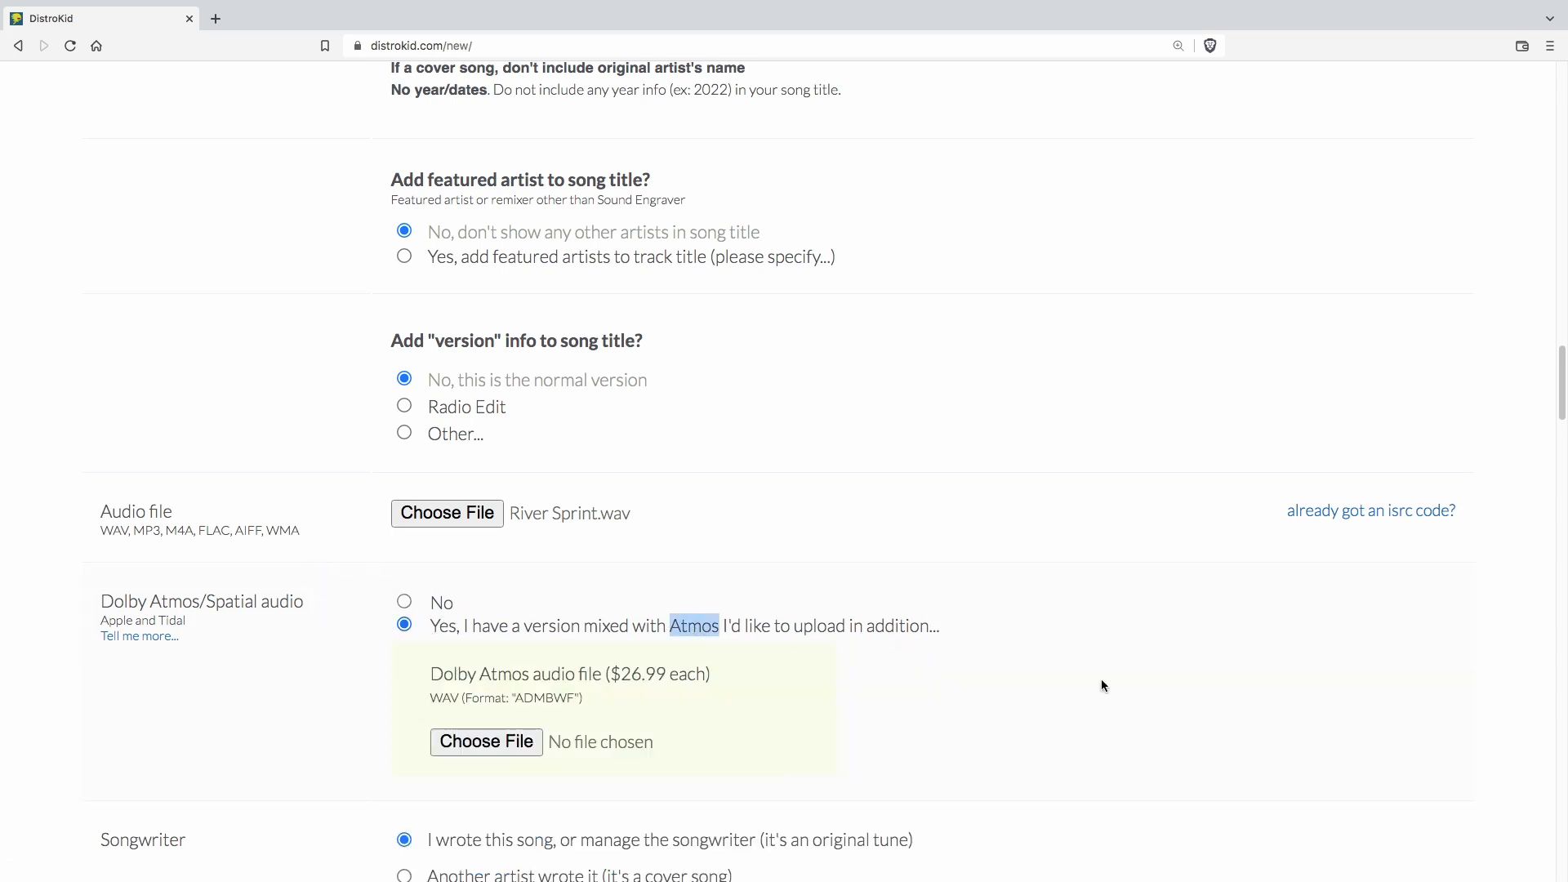
click(404, 603)
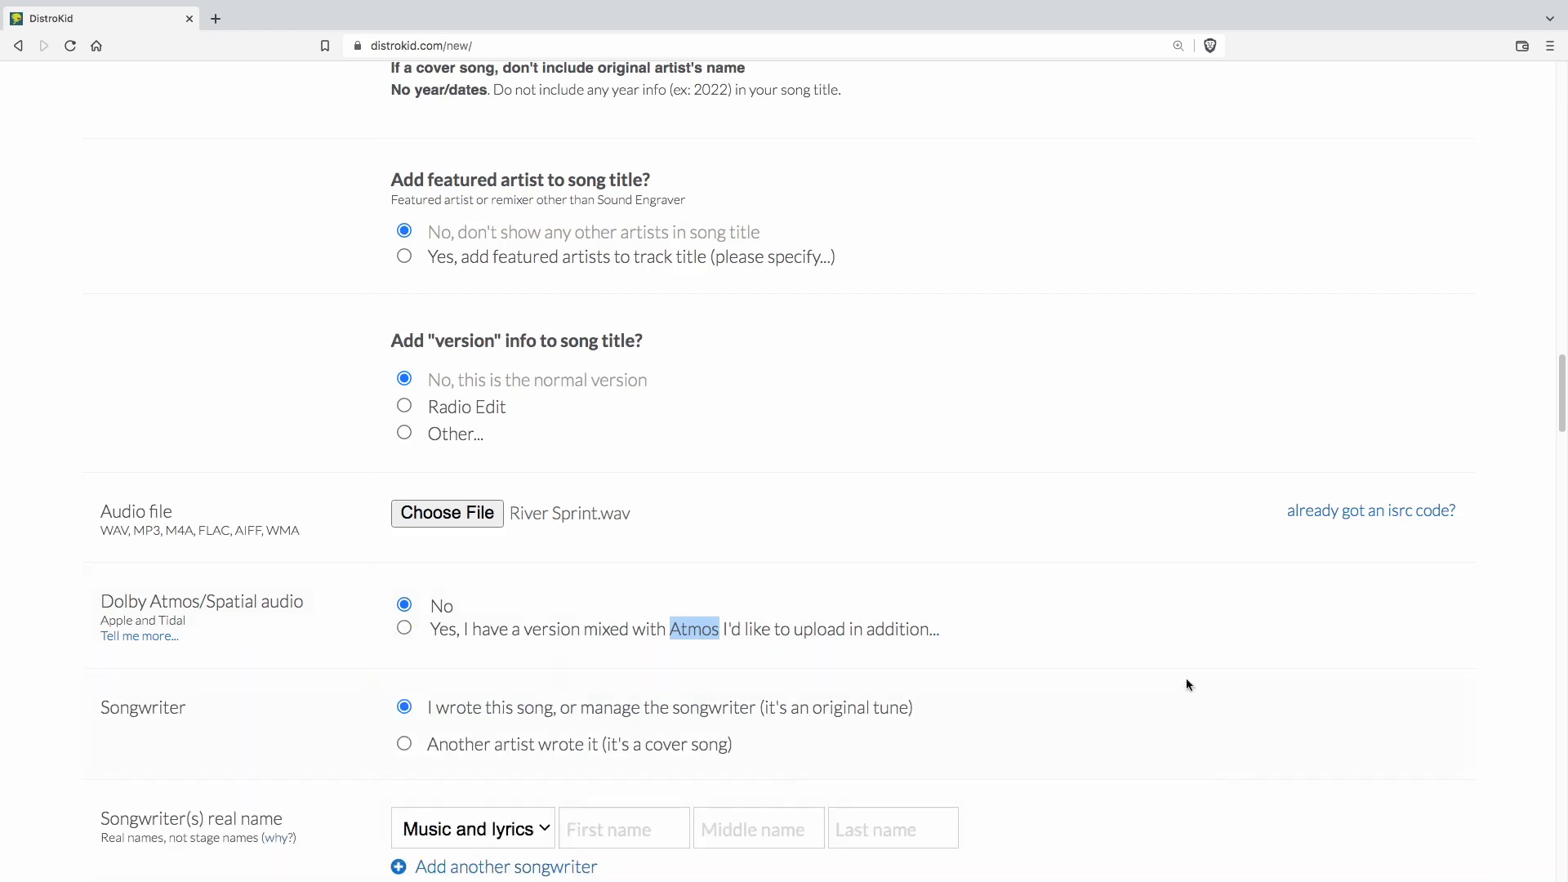
click(1076, 666)
Choose the songwriter's contribution type in track 1's real-name credit.
scroll(1088, 753, down, 1)
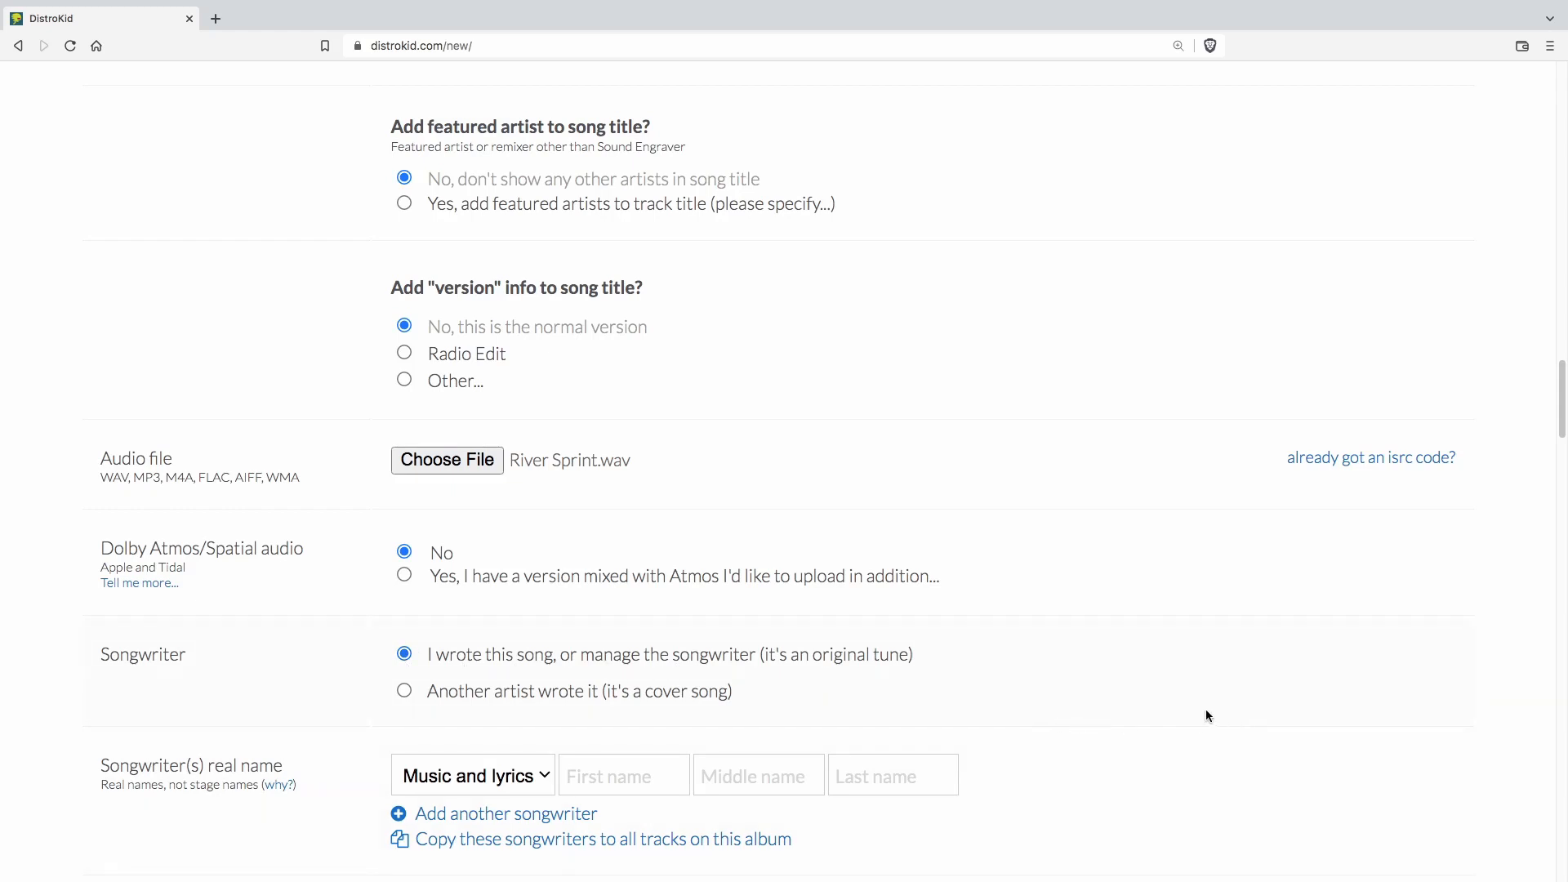
scroll(1182, 711, down, 1)
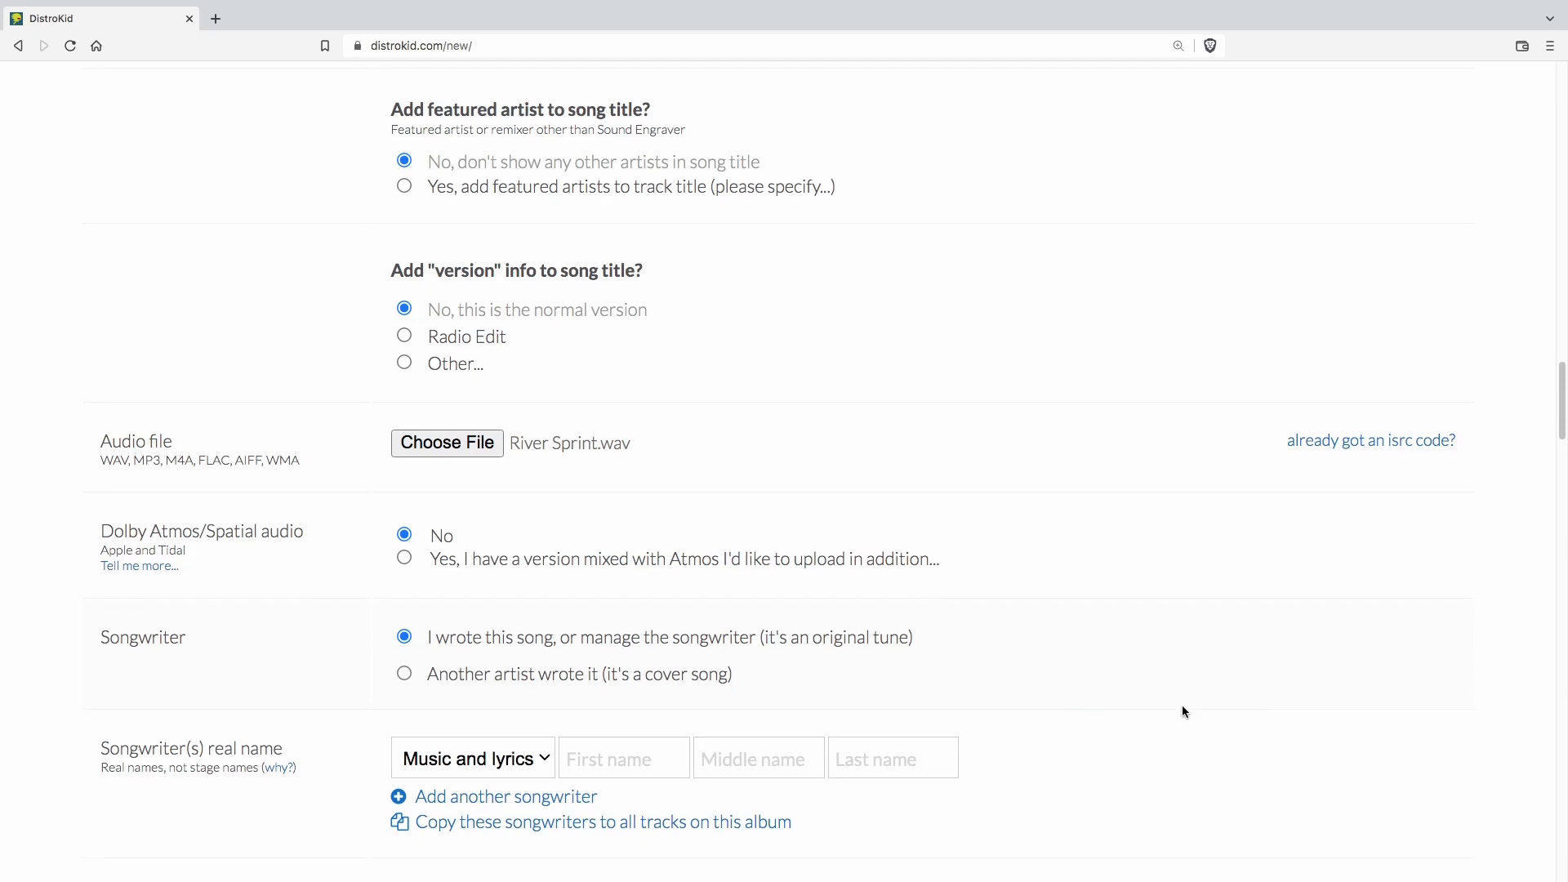
click(541, 766)
click(464, 717)
Set the track 1 price to $0.69 and highlight the note about tracks over 10 minutes to examine it.
scroll(950, 767, down, 10)
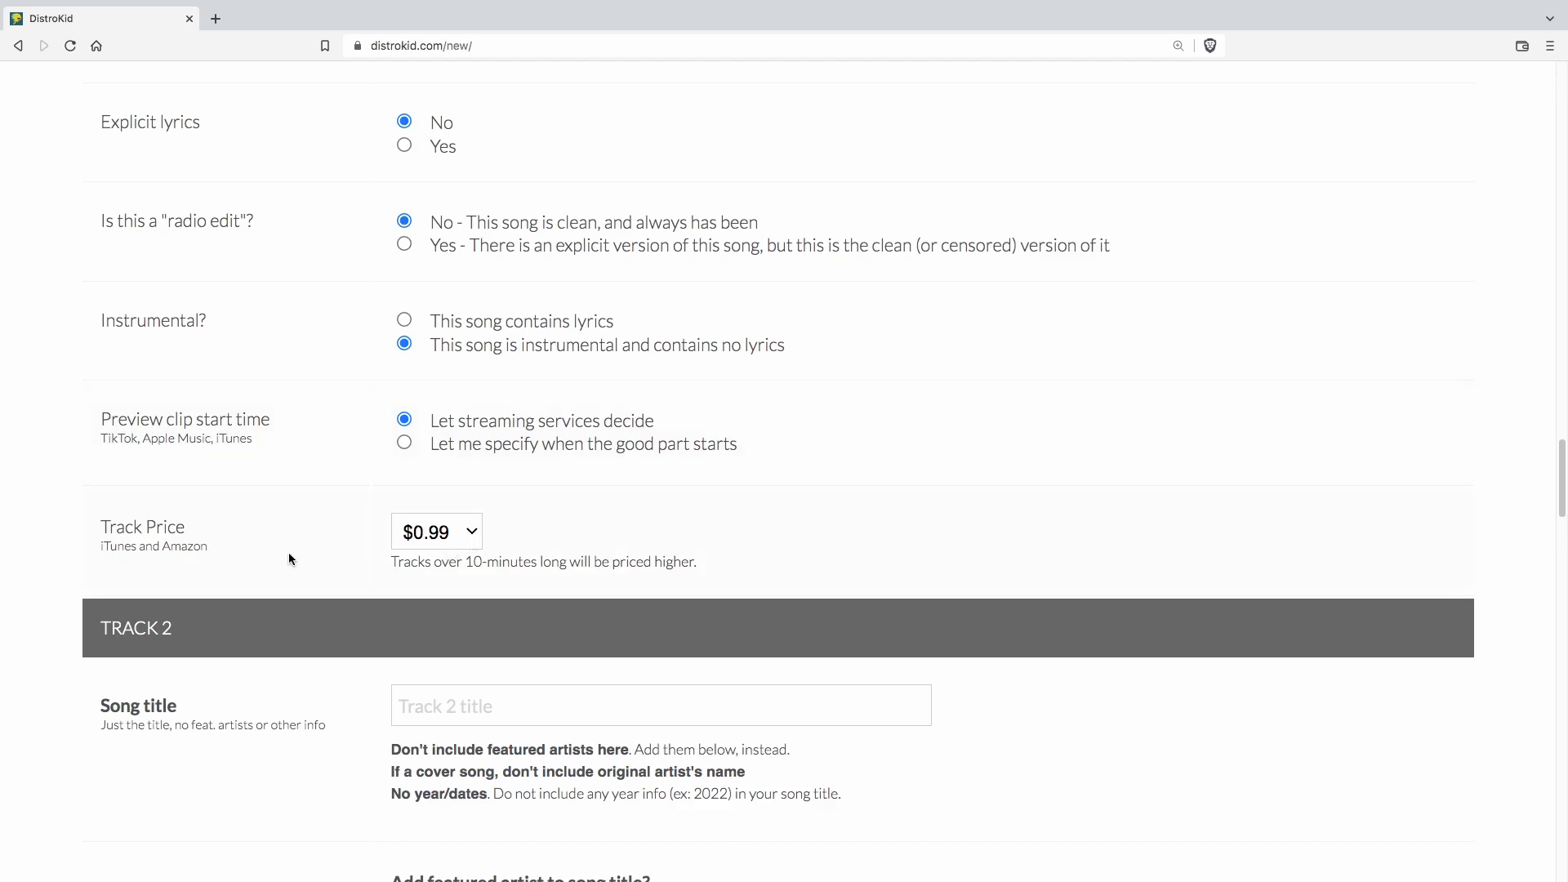
click(474, 535)
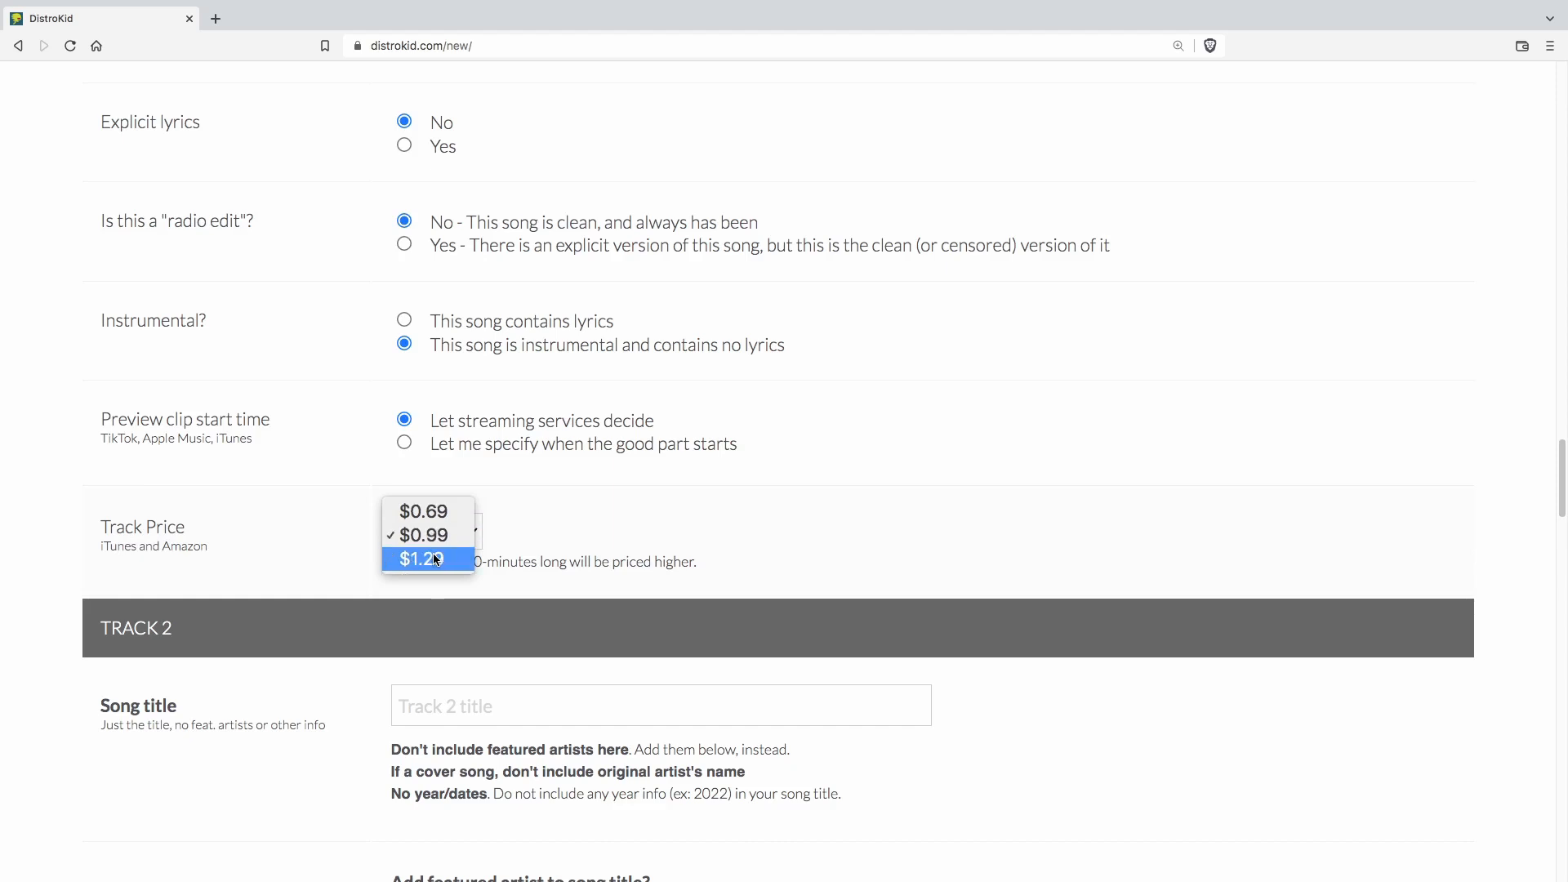
click(429, 511)
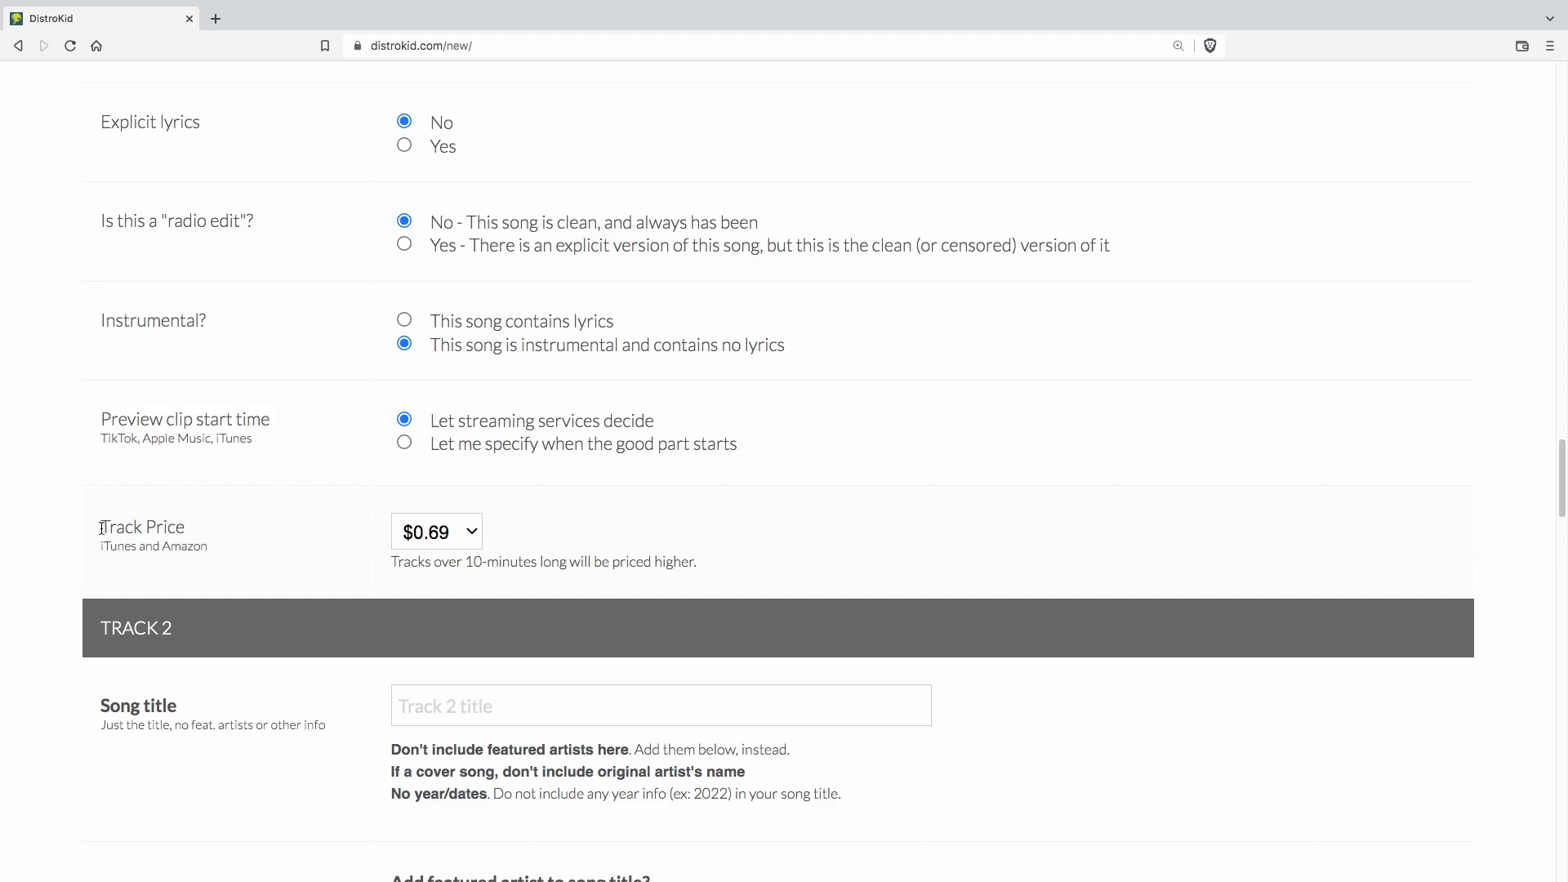
click(465, 535)
click(503, 535)
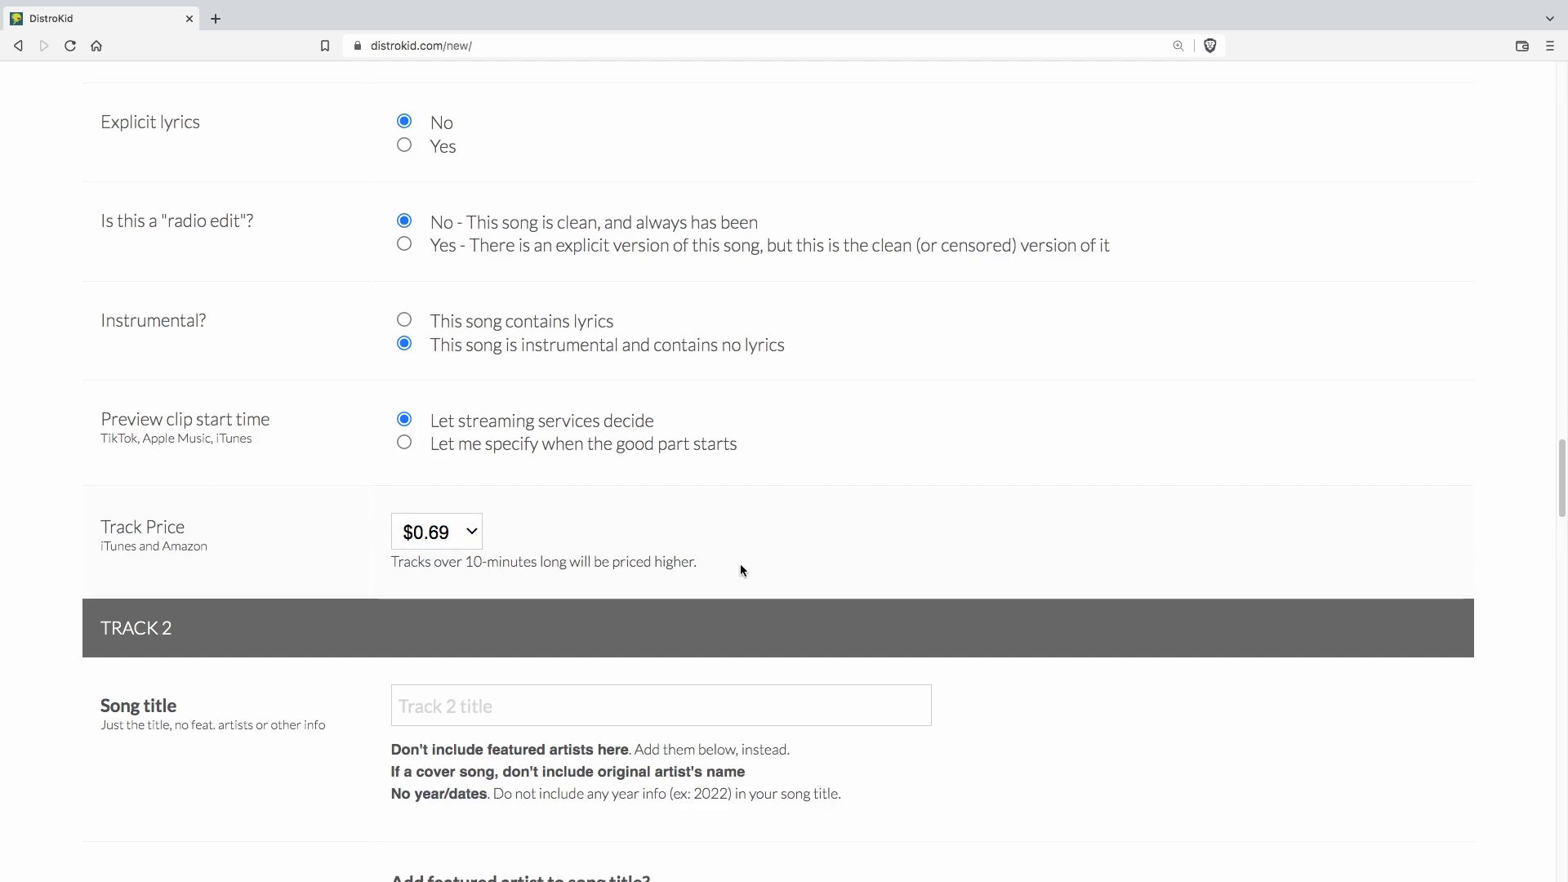
drag(740, 564, 392, 566)
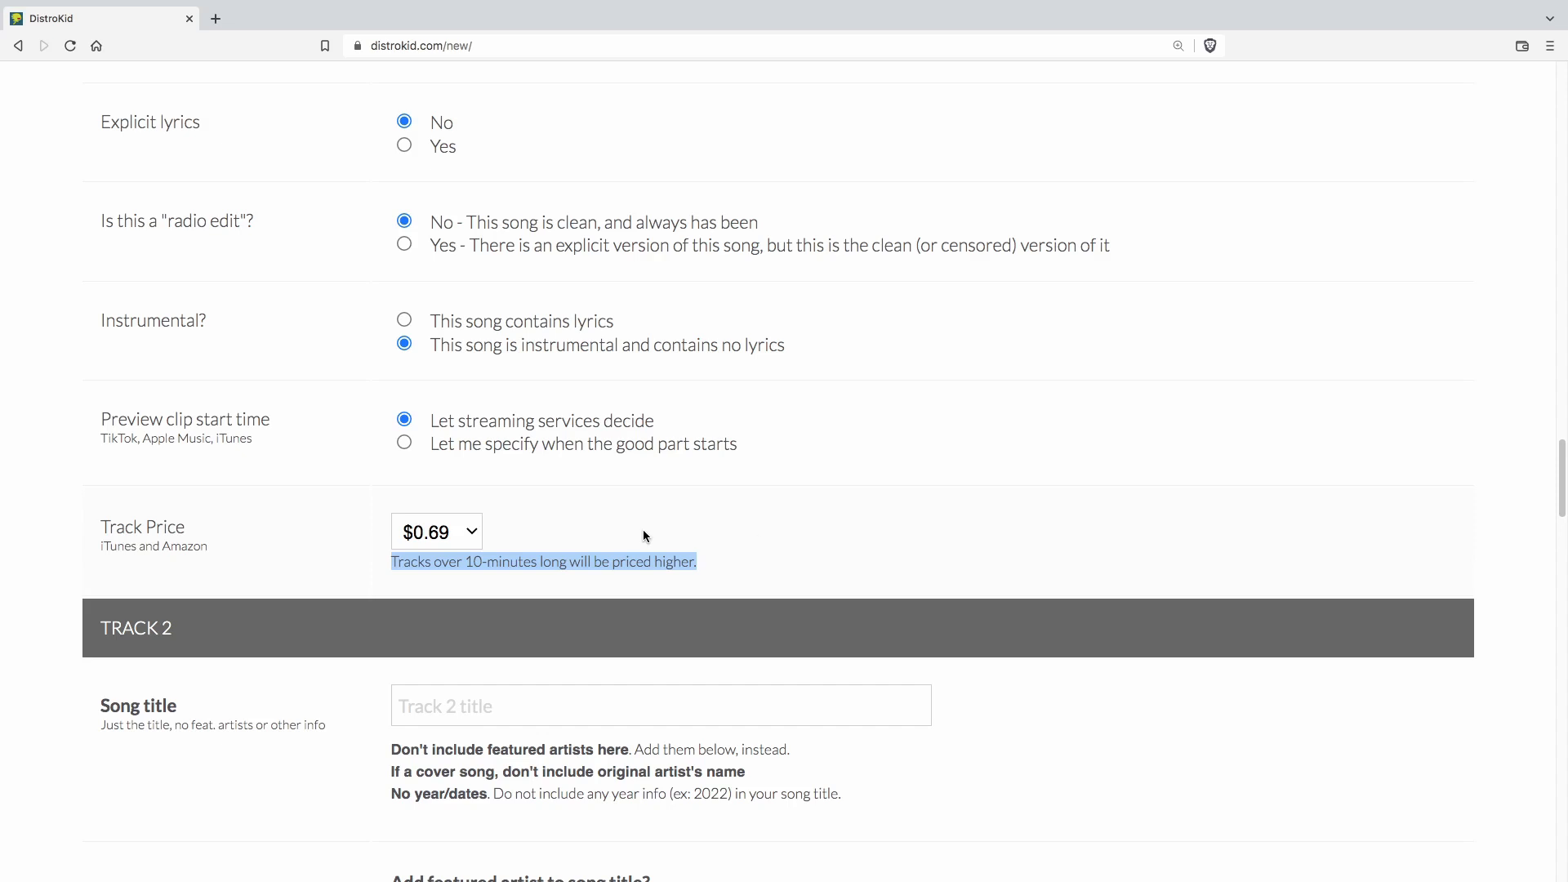
click(525, 531)
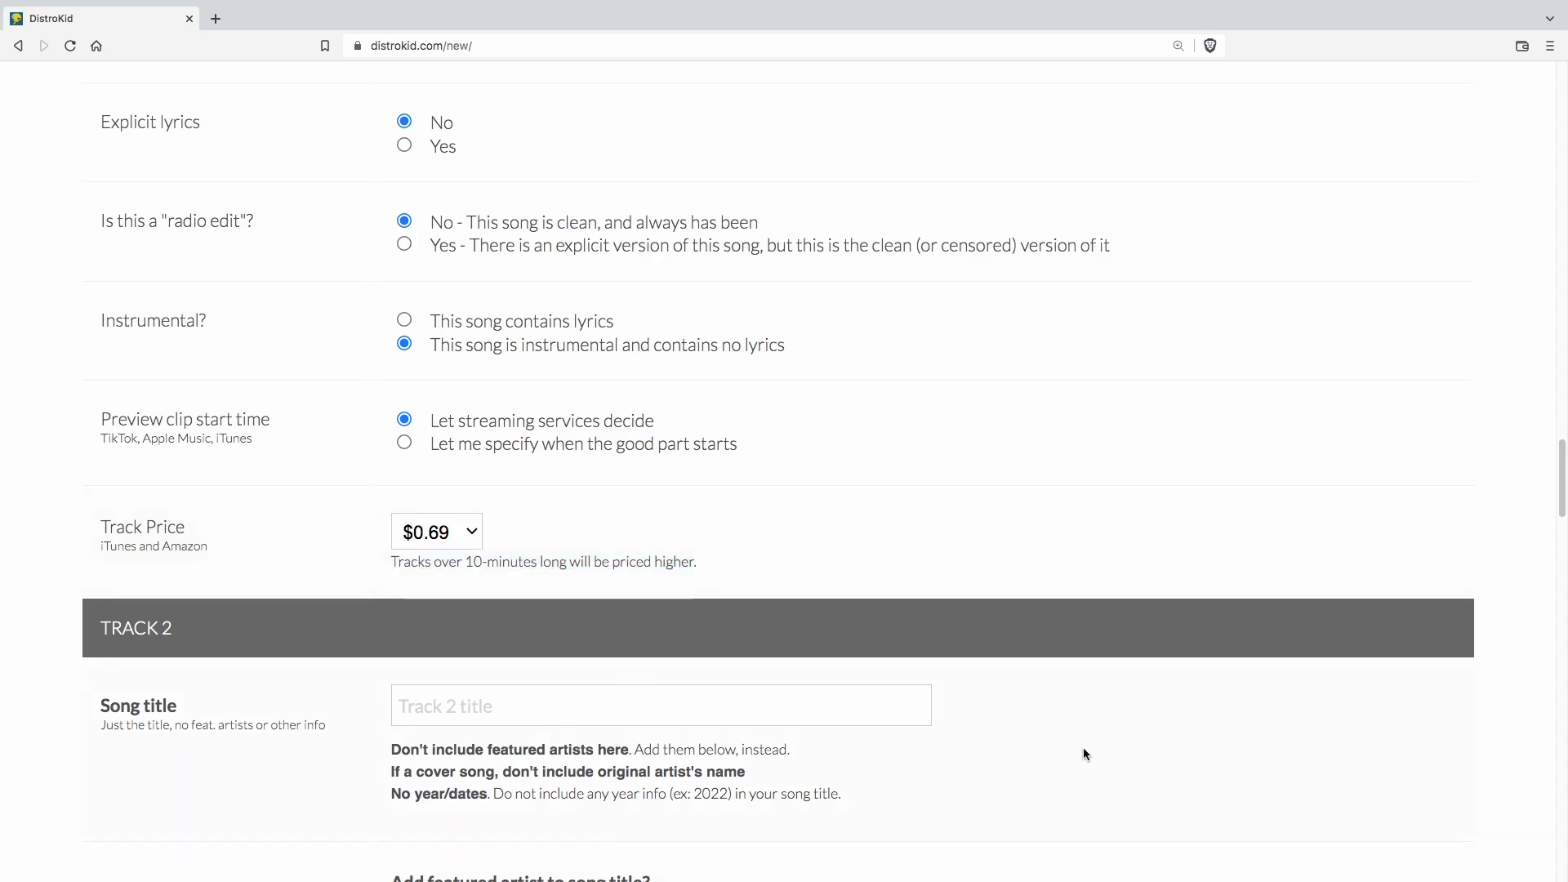
Enter "Primitive Supposition" as the track 2 song title.
scroll(1080, 748, down, 2)
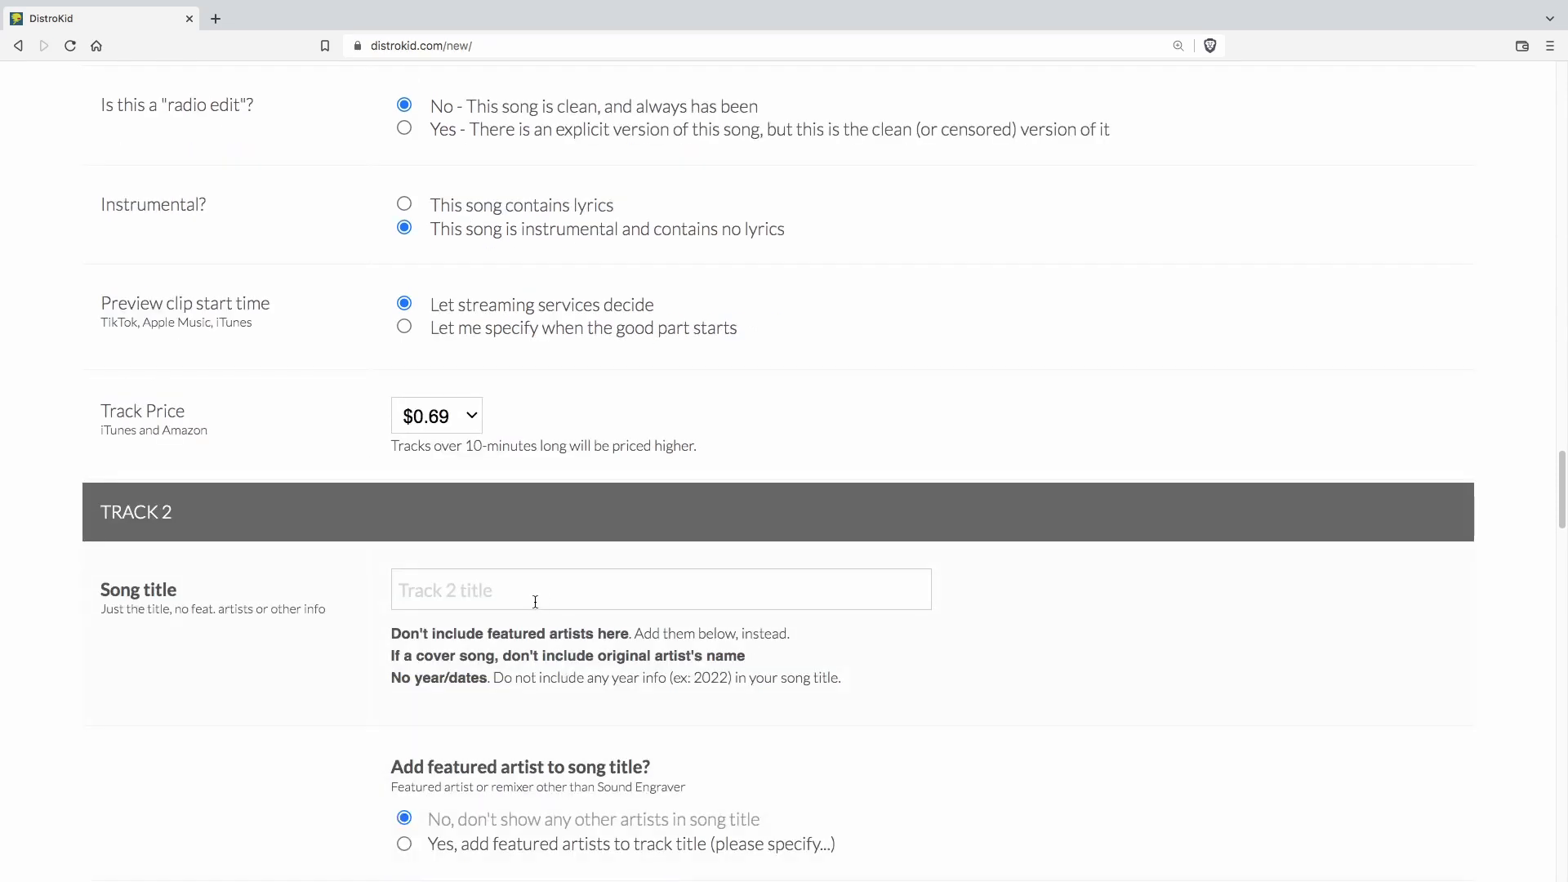
click(657, 603)
text(Primitive Supposition)
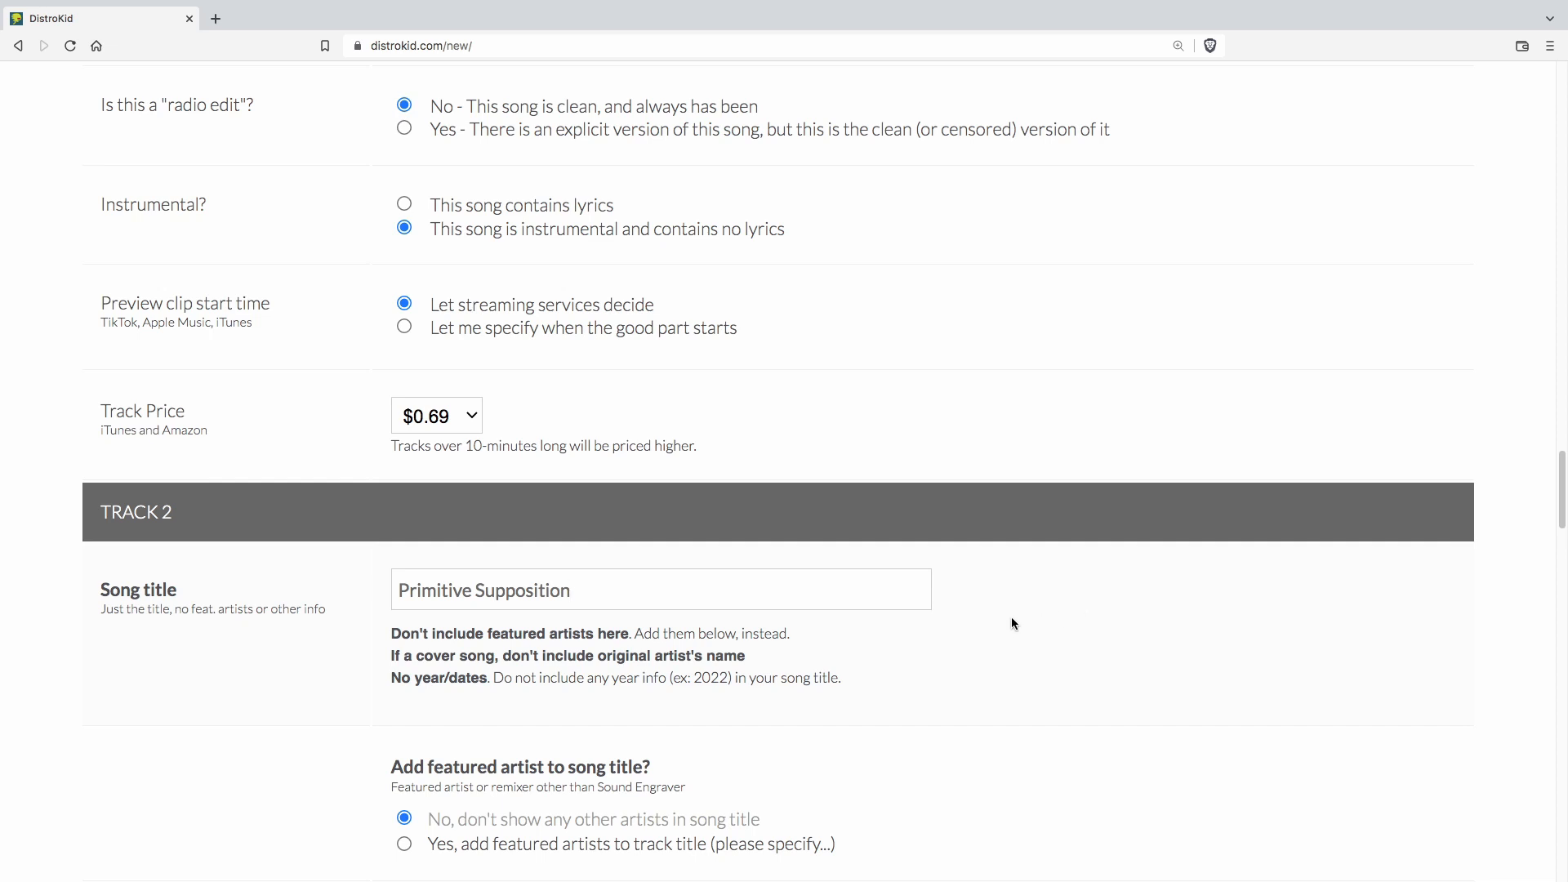
Look up the dictionary definition of "Supposition" in Spotlight Search and return to the upload form.
double_click(518, 594)
key(super+c)
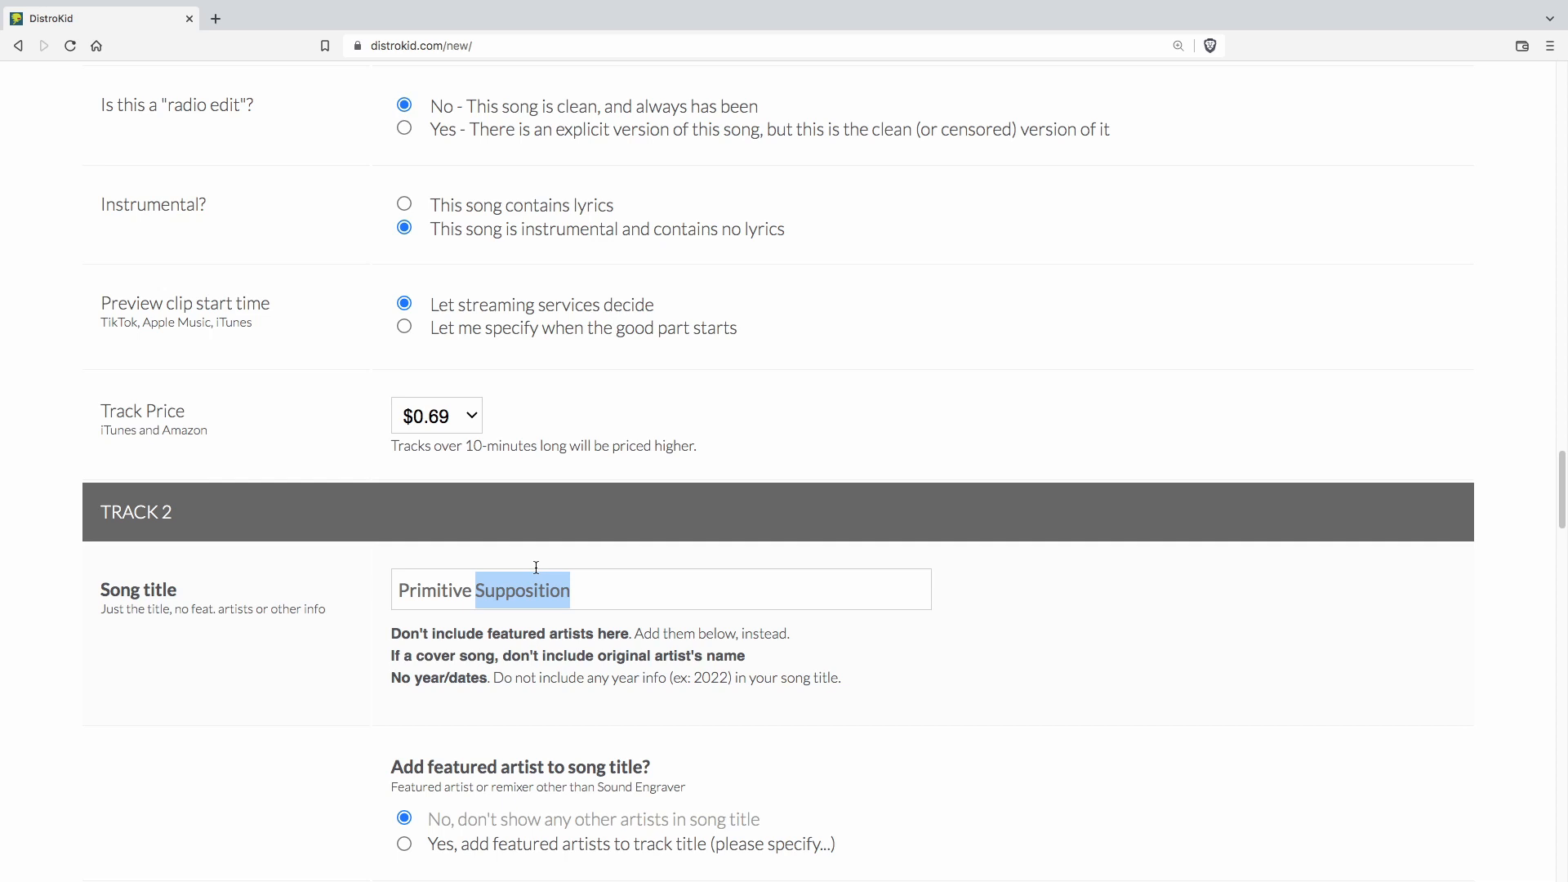
key(super+space)
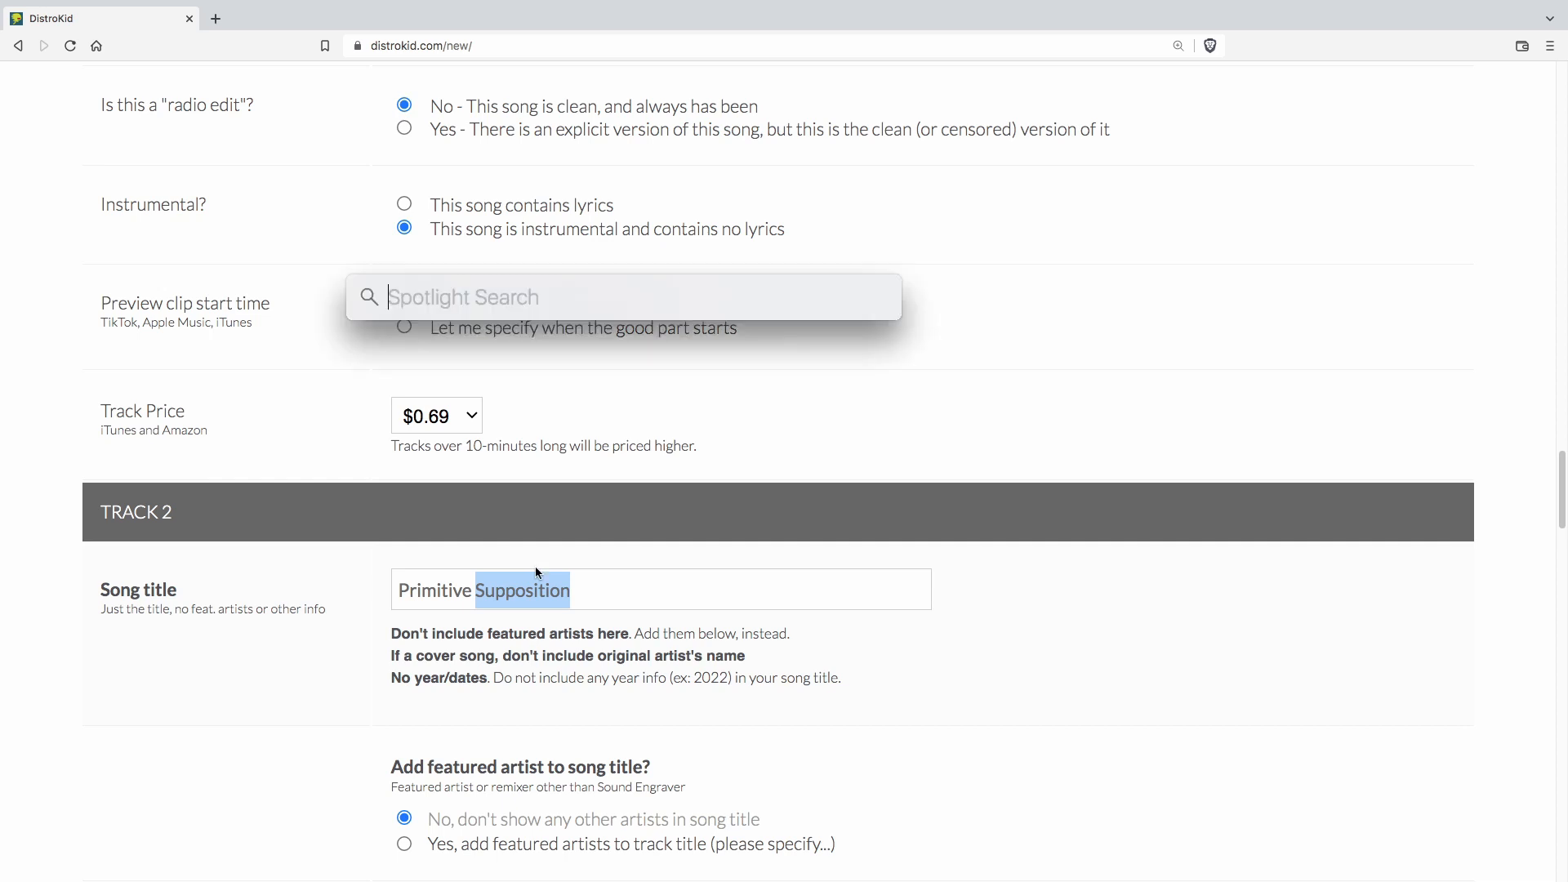
key(super+v)
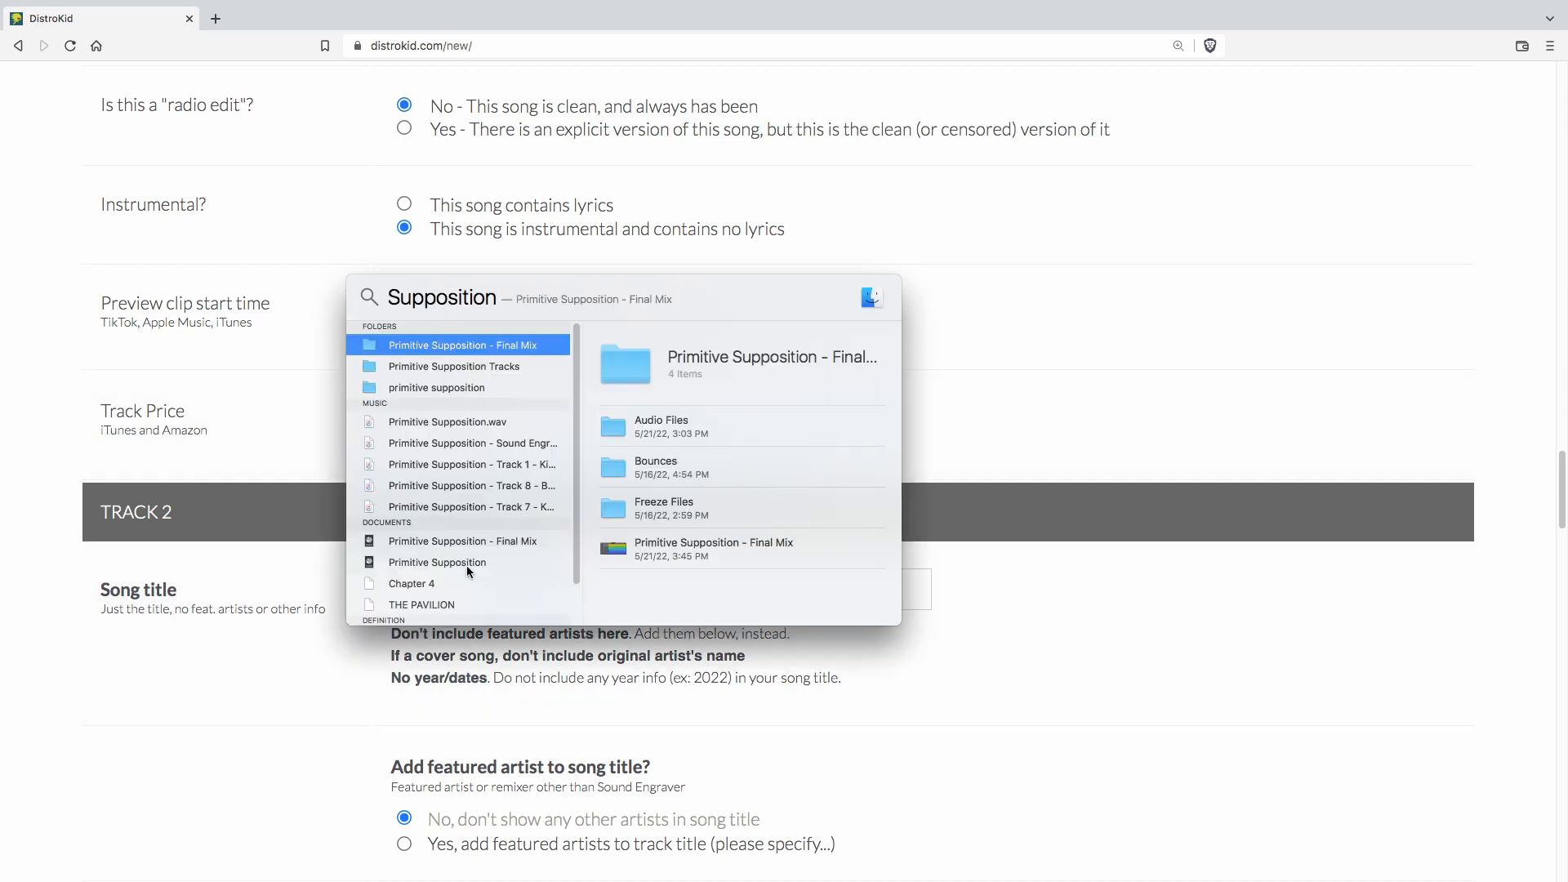
scroll(467, 565, down, 2)
click(451, 595)
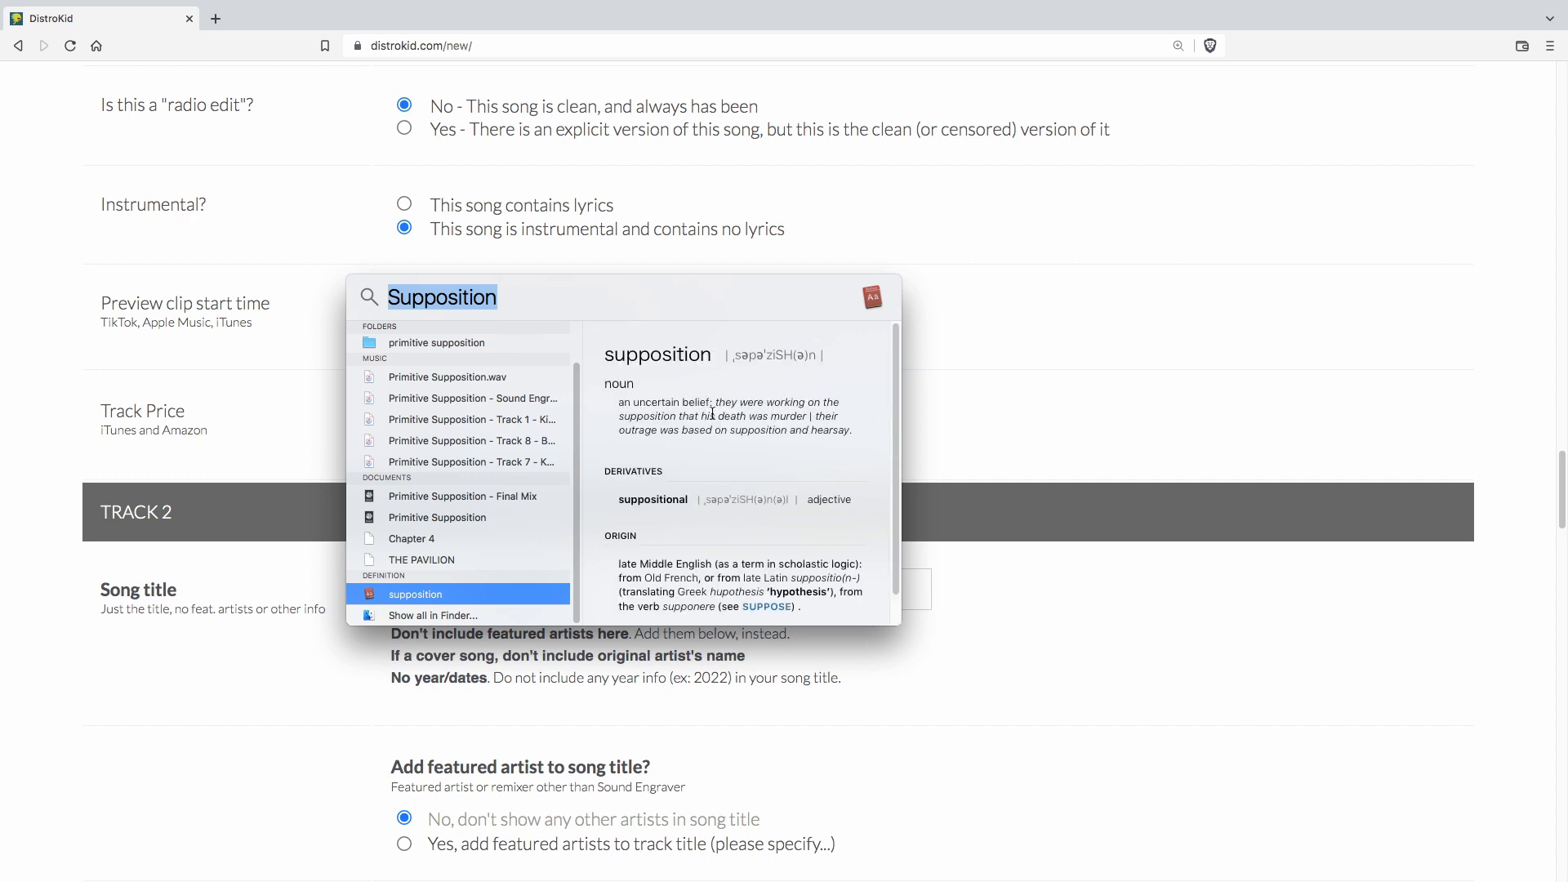
click(1094, 654)
Attach Primitive Supposition.wav from the Desktop as the track 2 audio file.
scroll(780, 376, down, 5)
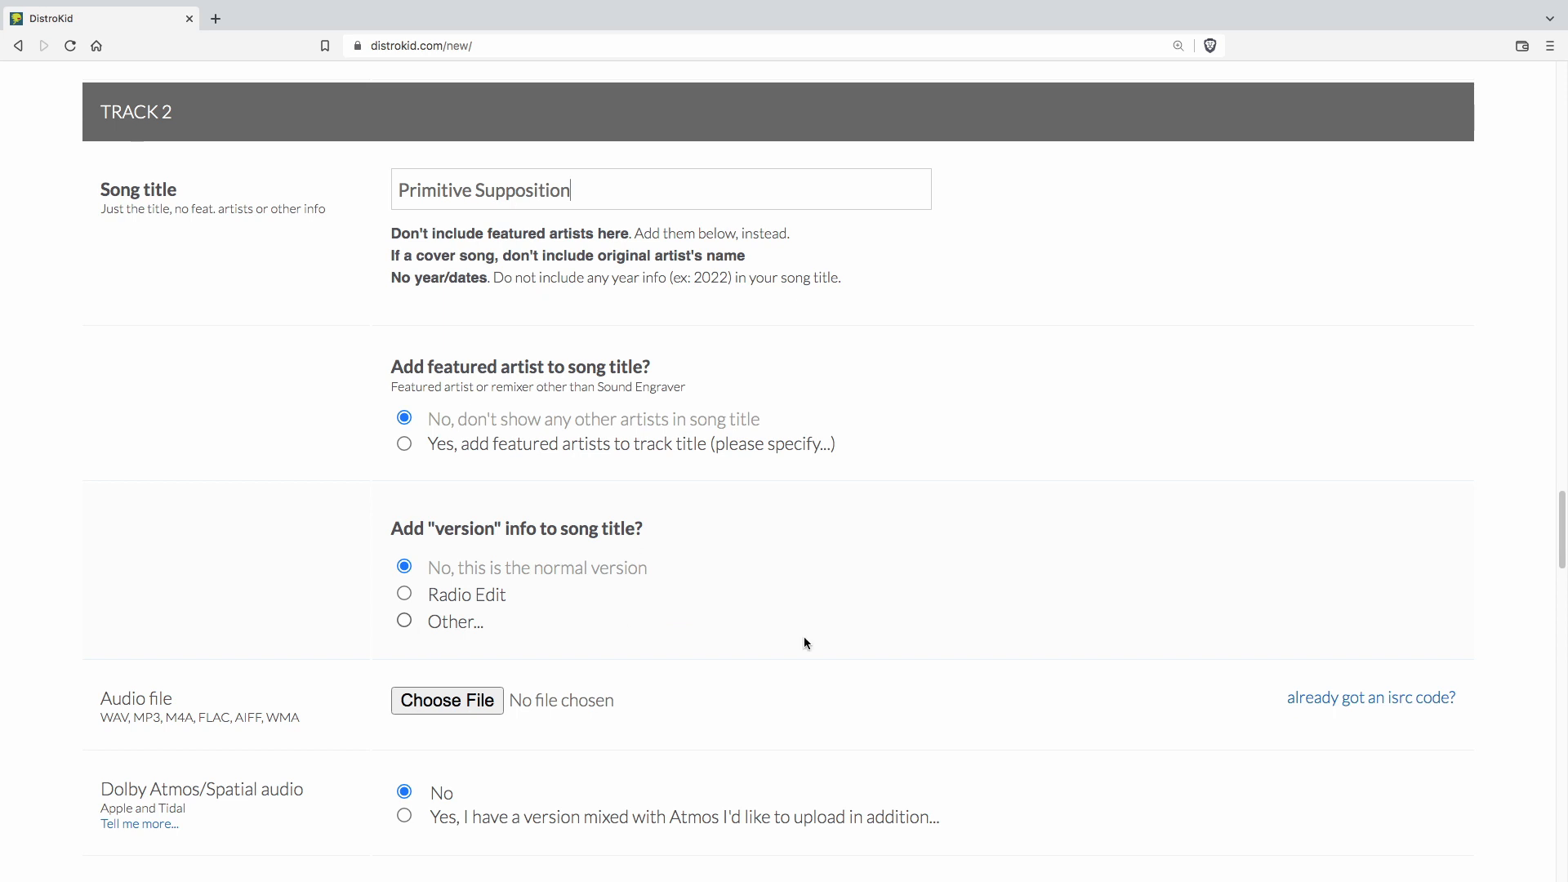
scroll(943, 656, down, 1)
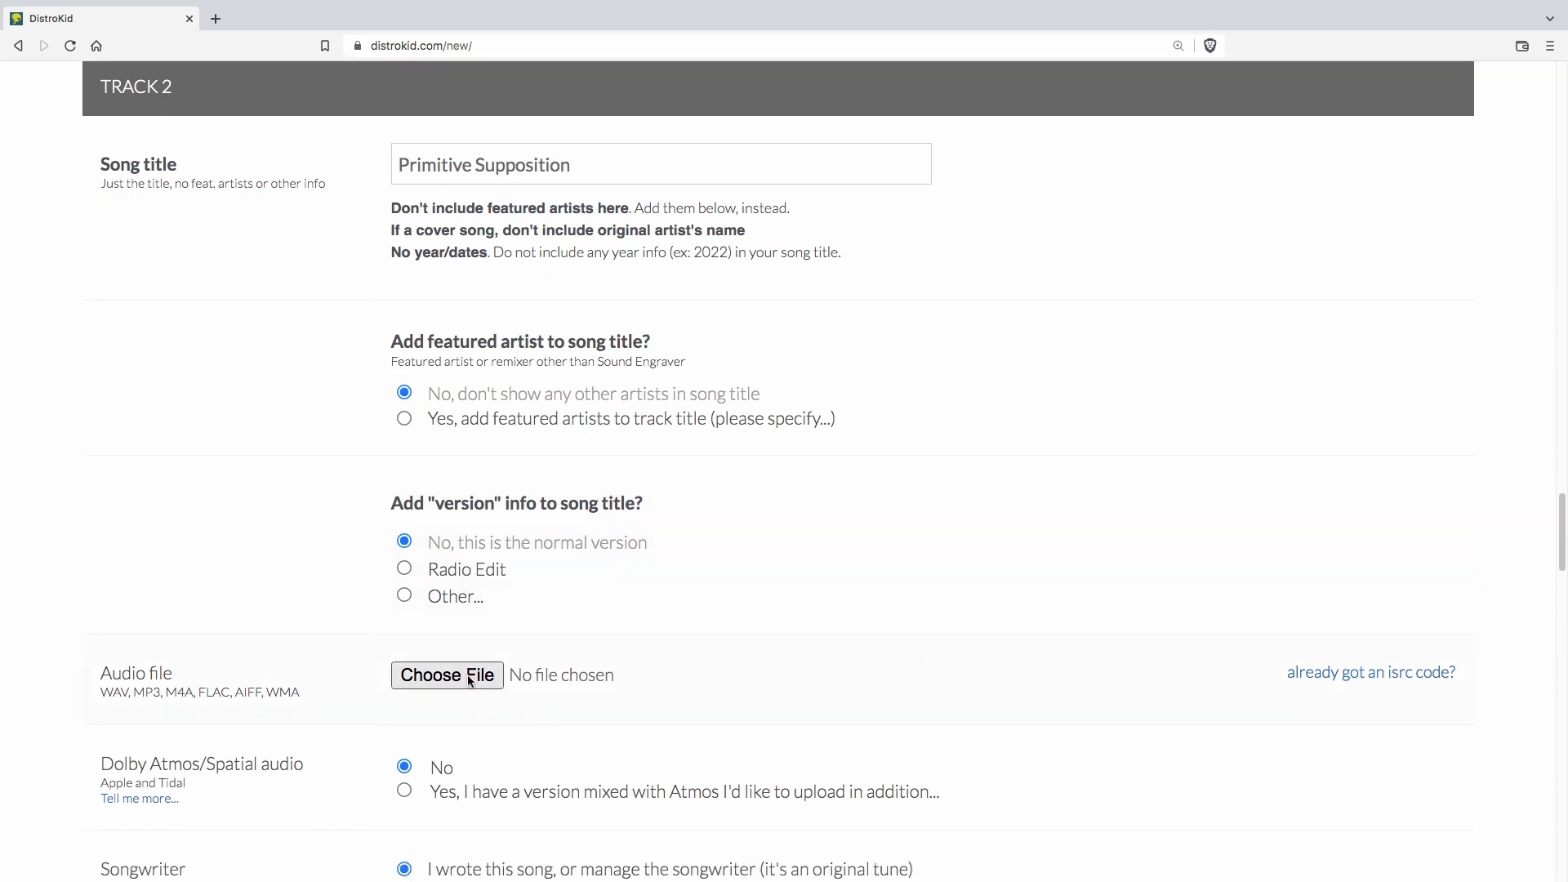
click(470, 679)
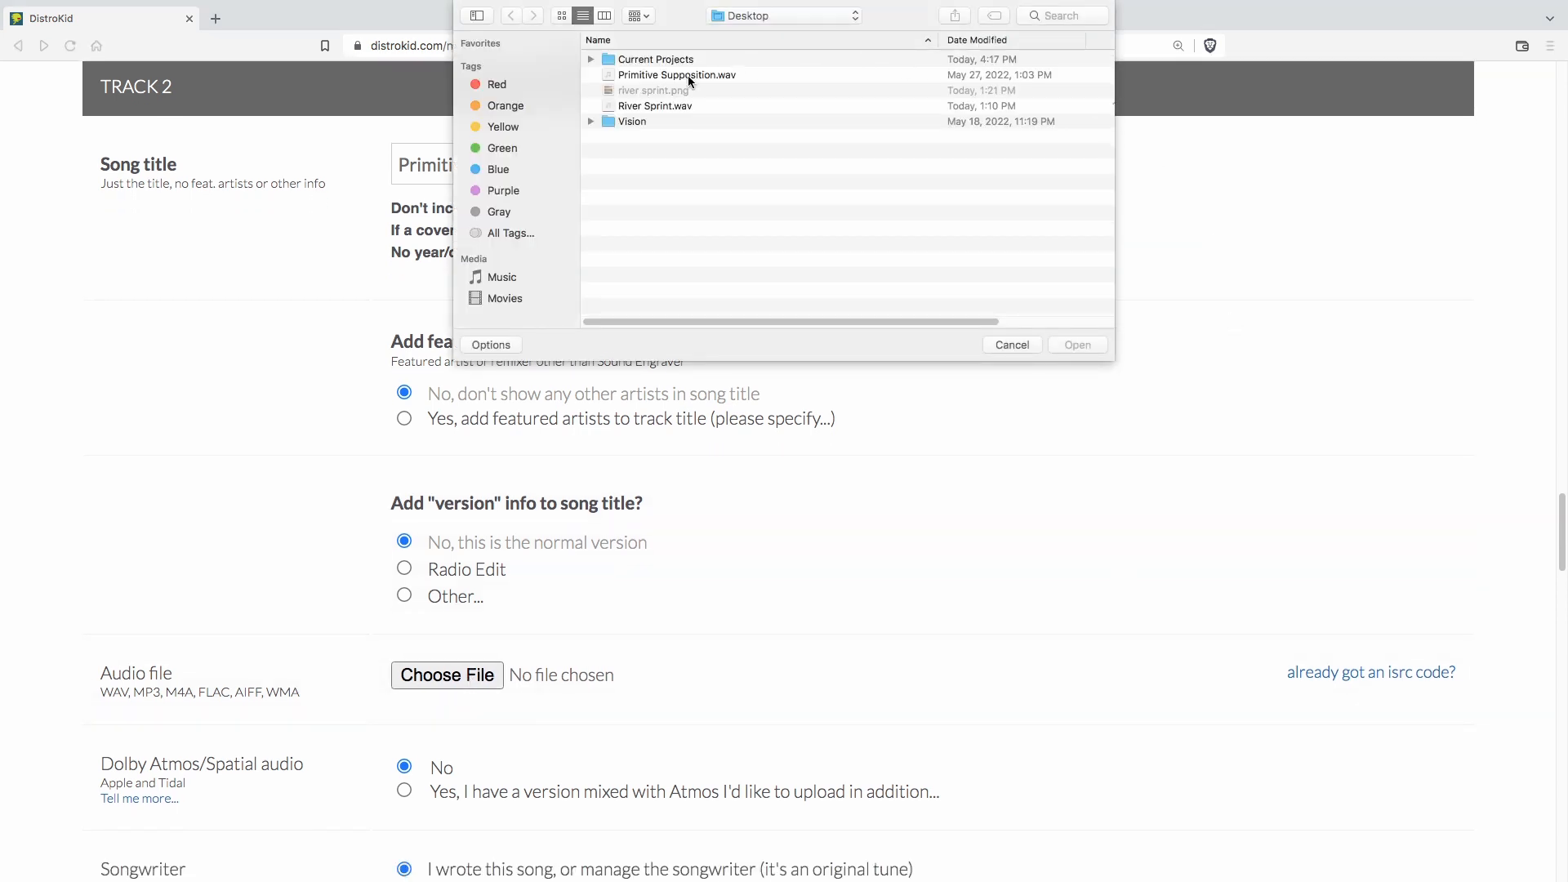
click(690, 75)
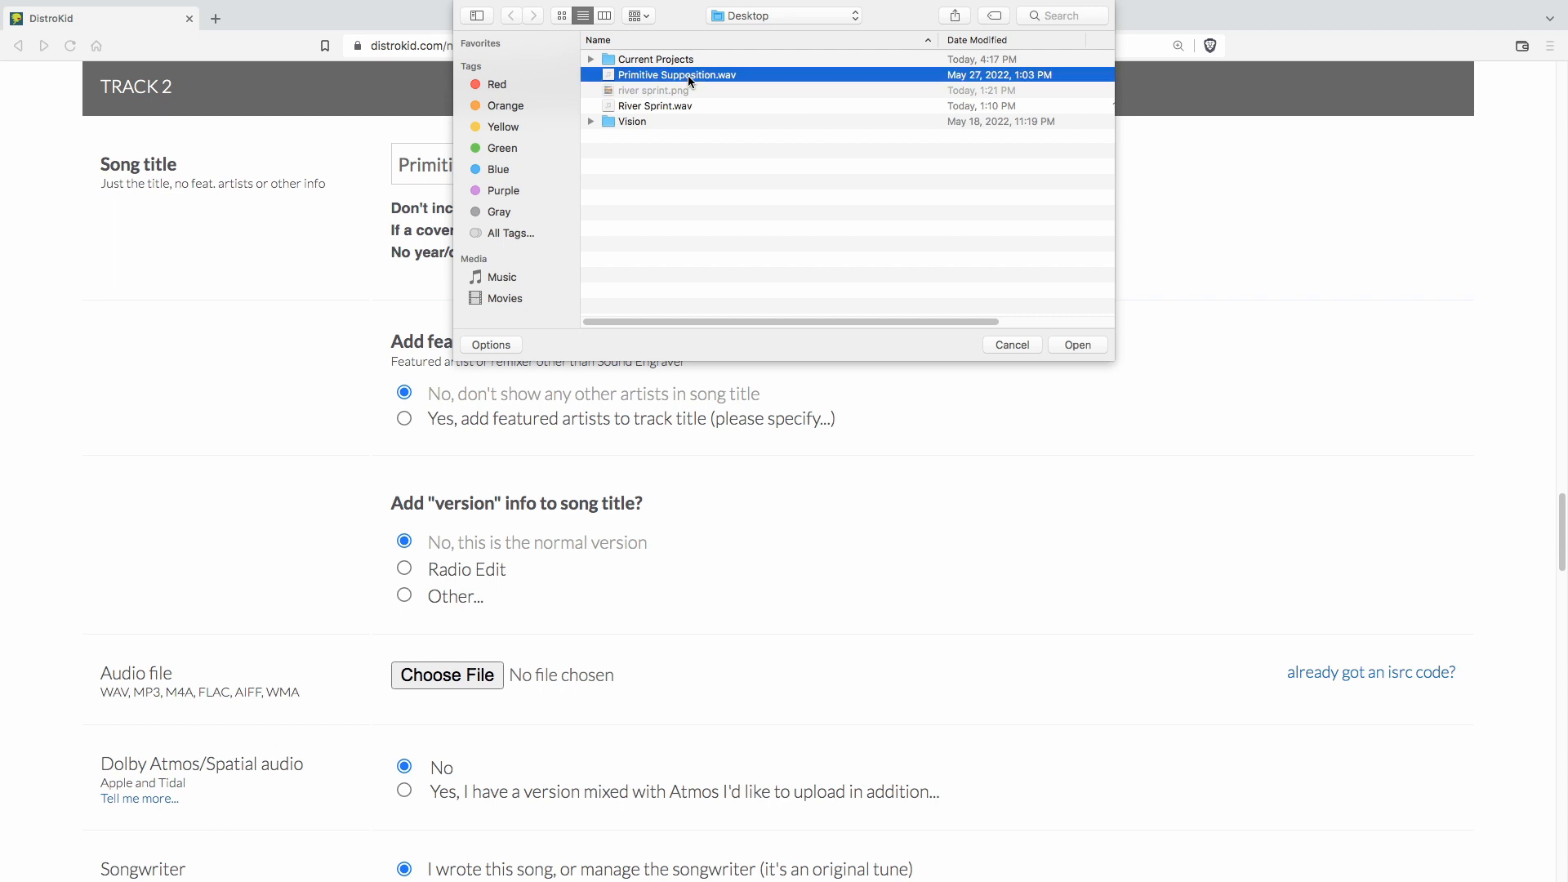
click(1078, 345)
Tick the remaining mandatory agreement checkboxes at the end of the form and submit the album for upload.
scroll(1222, 559, down, 3)
scroll(1222, 558, down, 1)
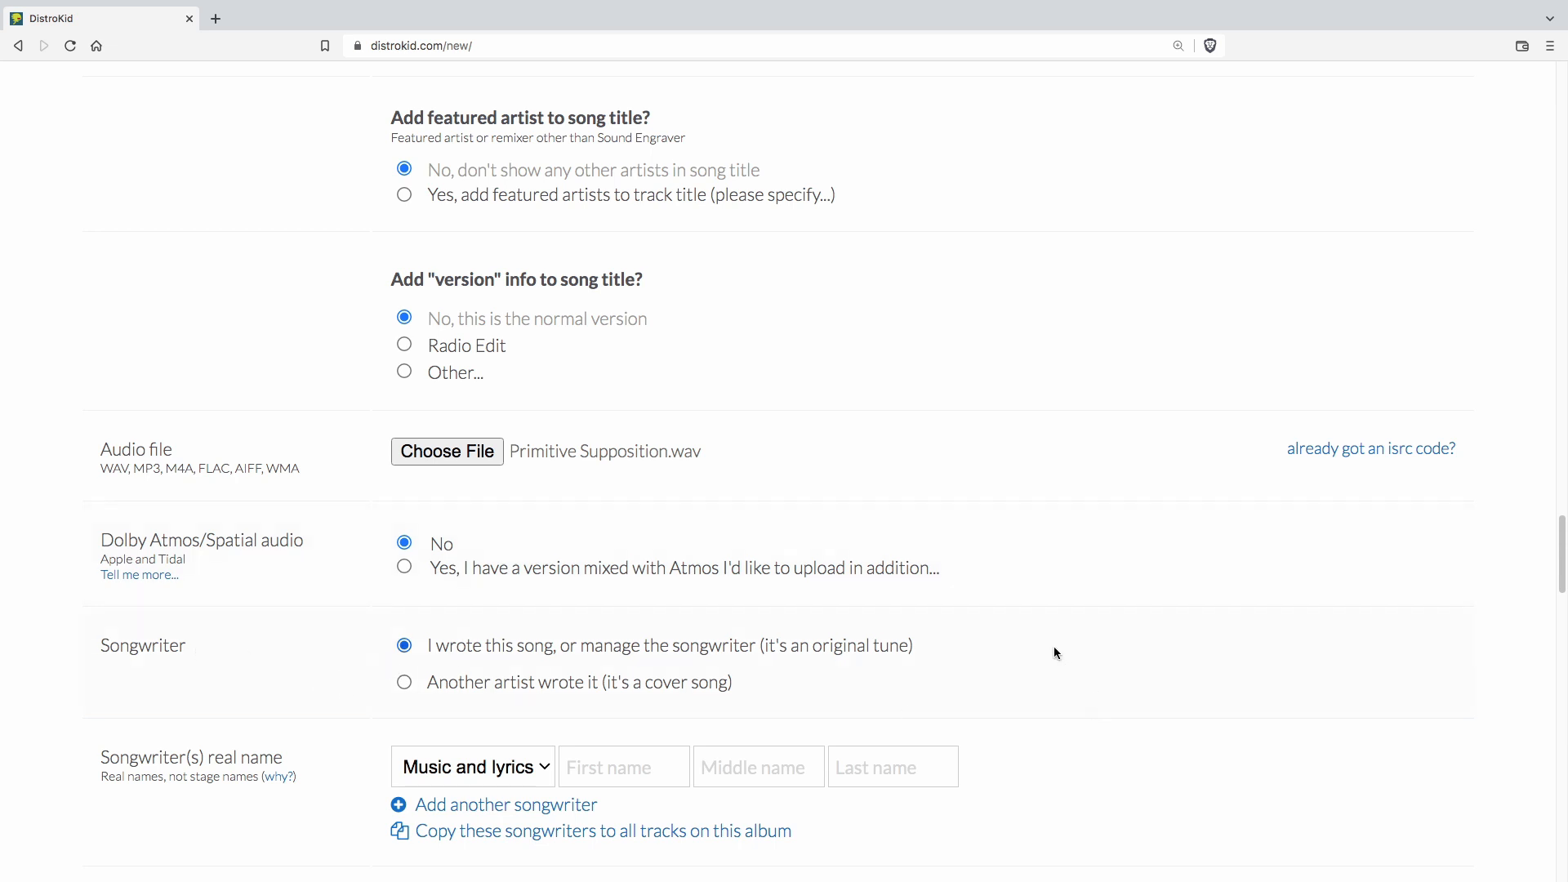
scroll(1032, 674, down, 1)
scroll(1033, 683, down, 15)
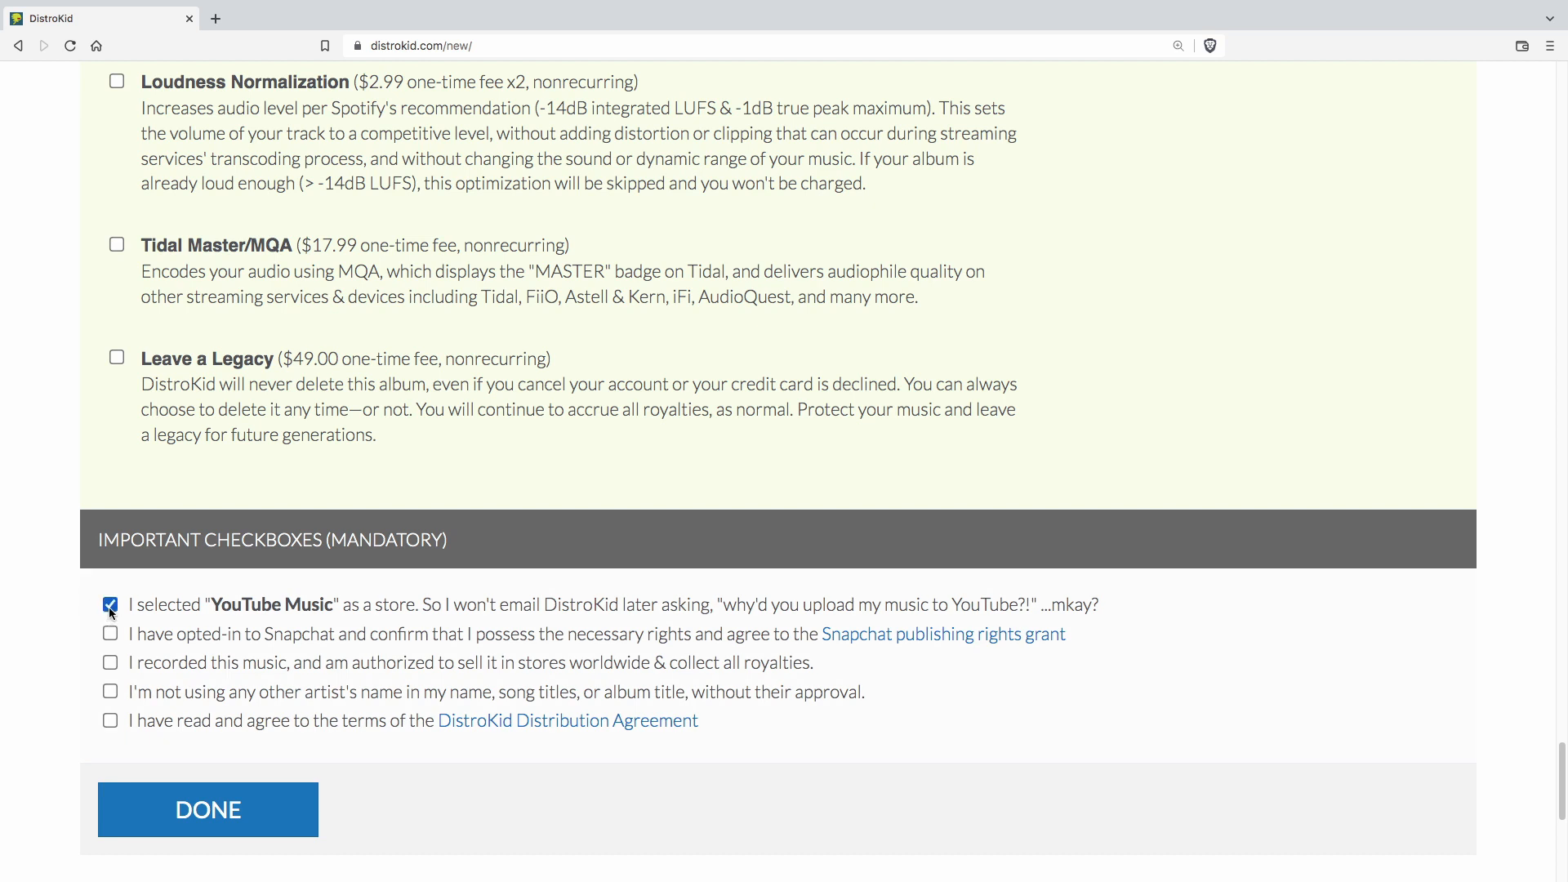
click(111, 633)
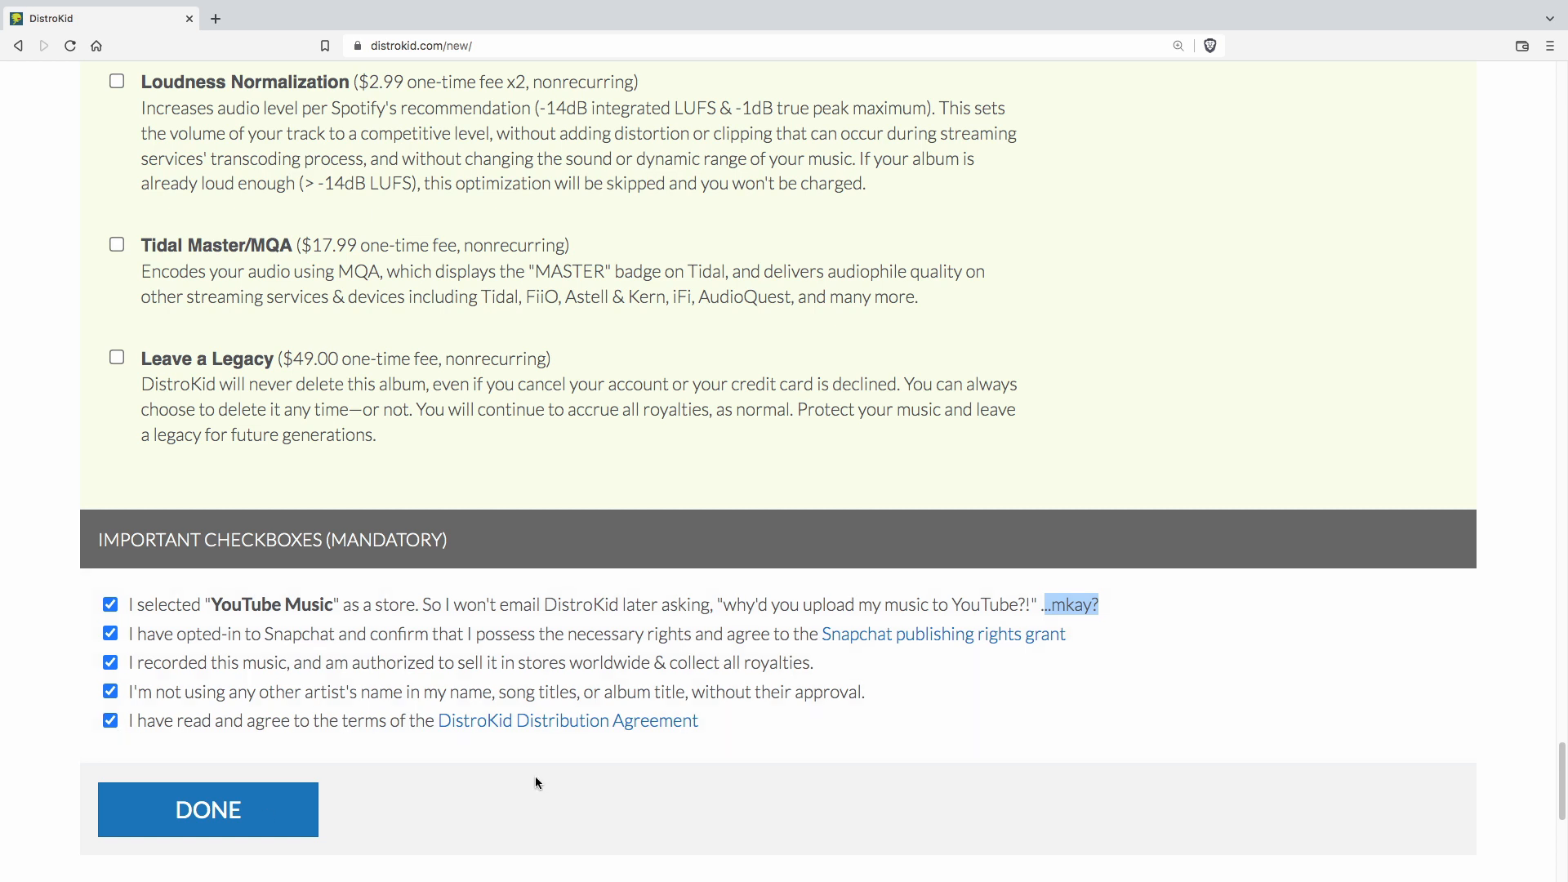
click(234, 815)
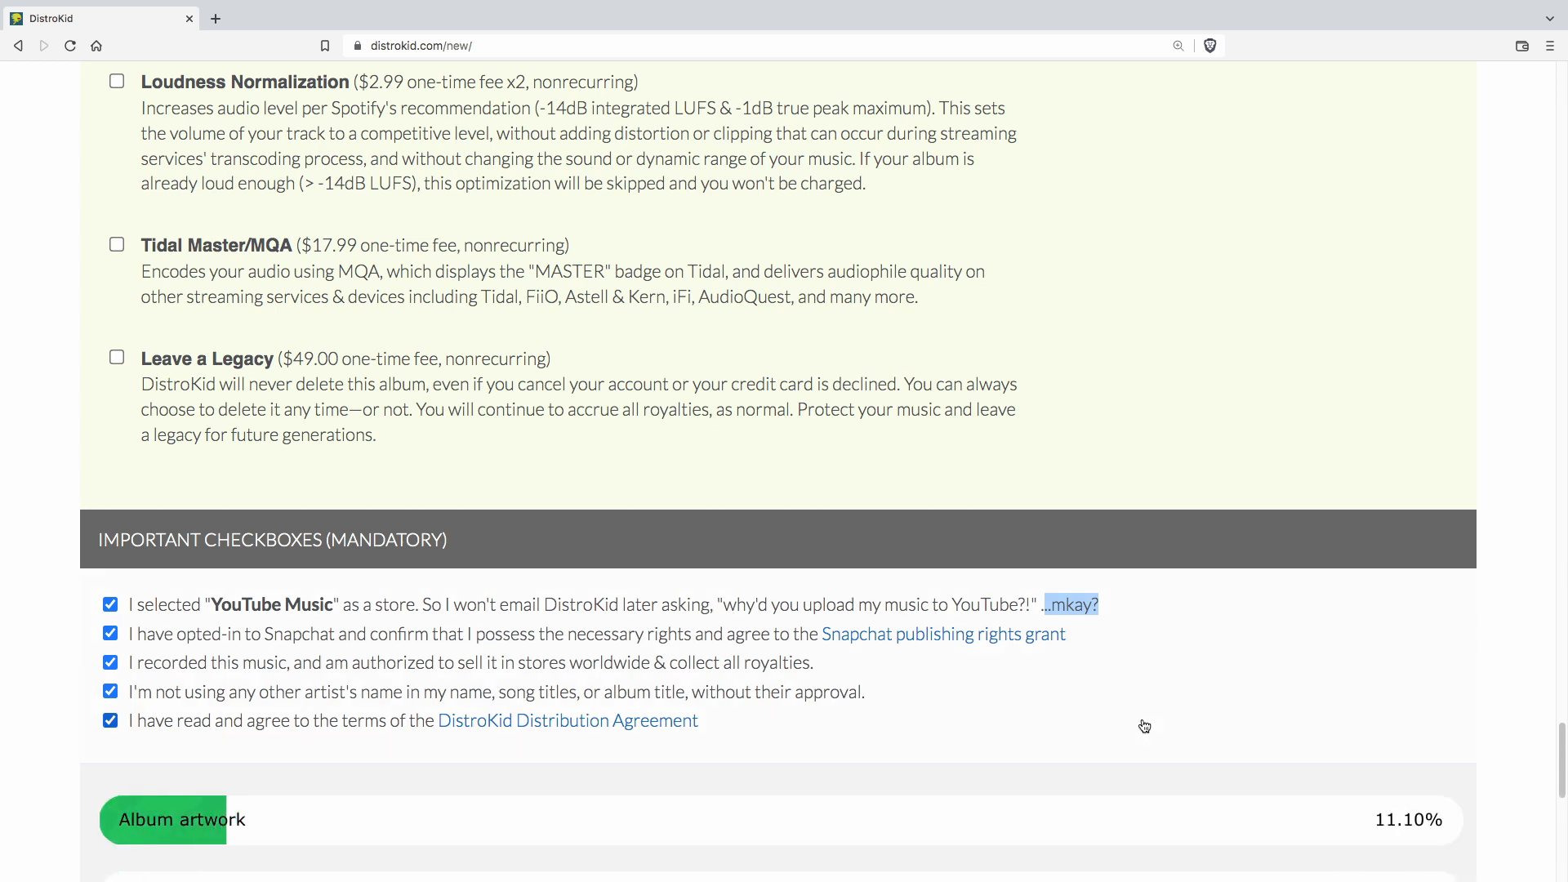
scroll(1148, 726, down, 5)
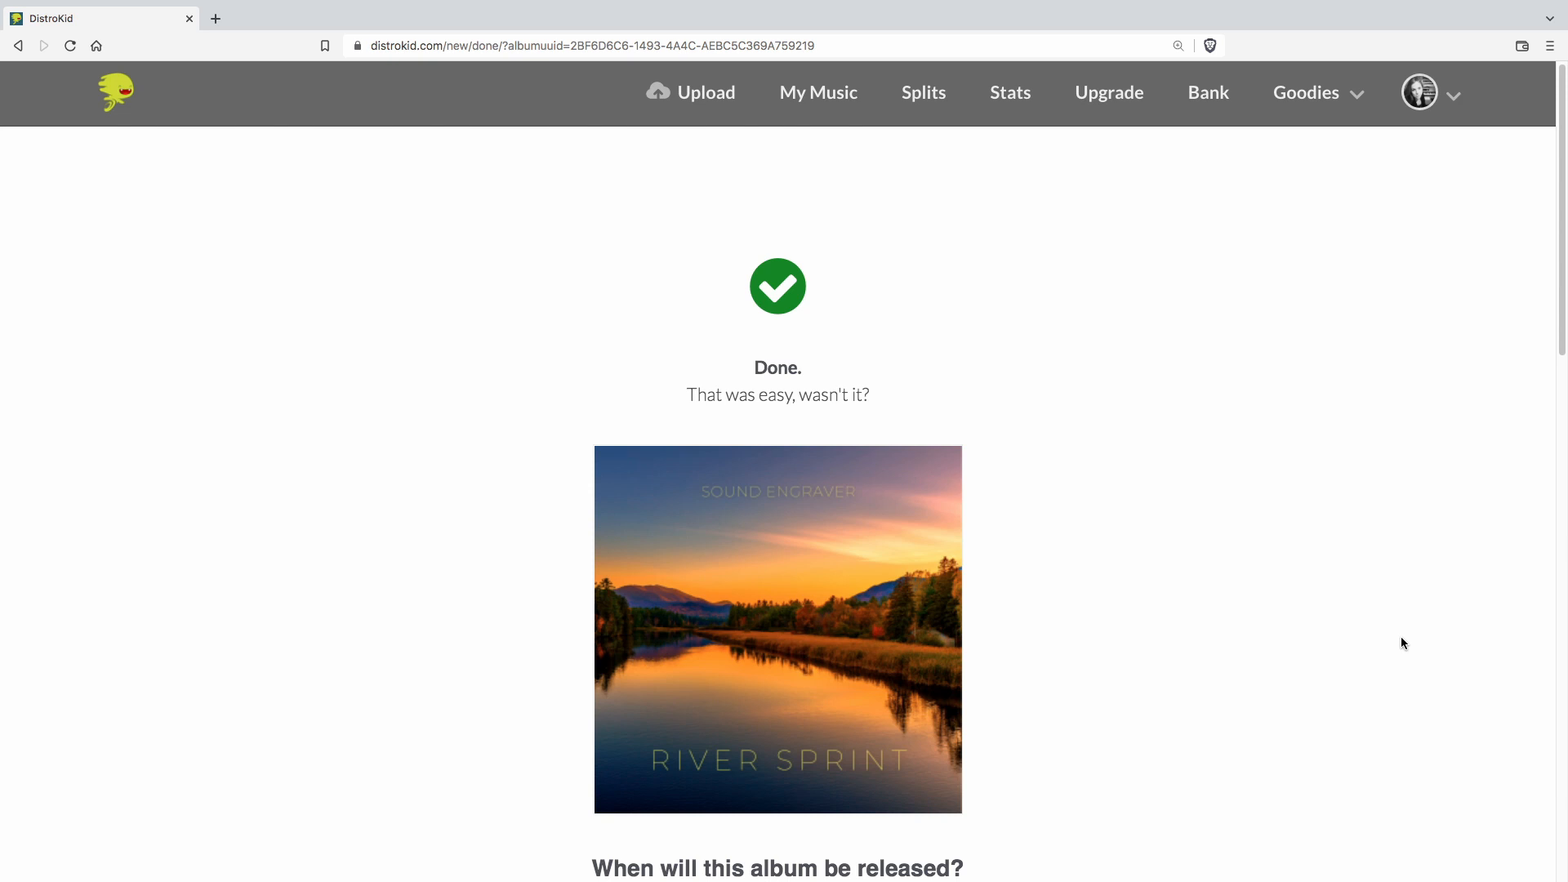
Examine the release timing on the confirmation page and highlight the section about sharing the pre-save page.
scroll(1402, 643, down, 4)
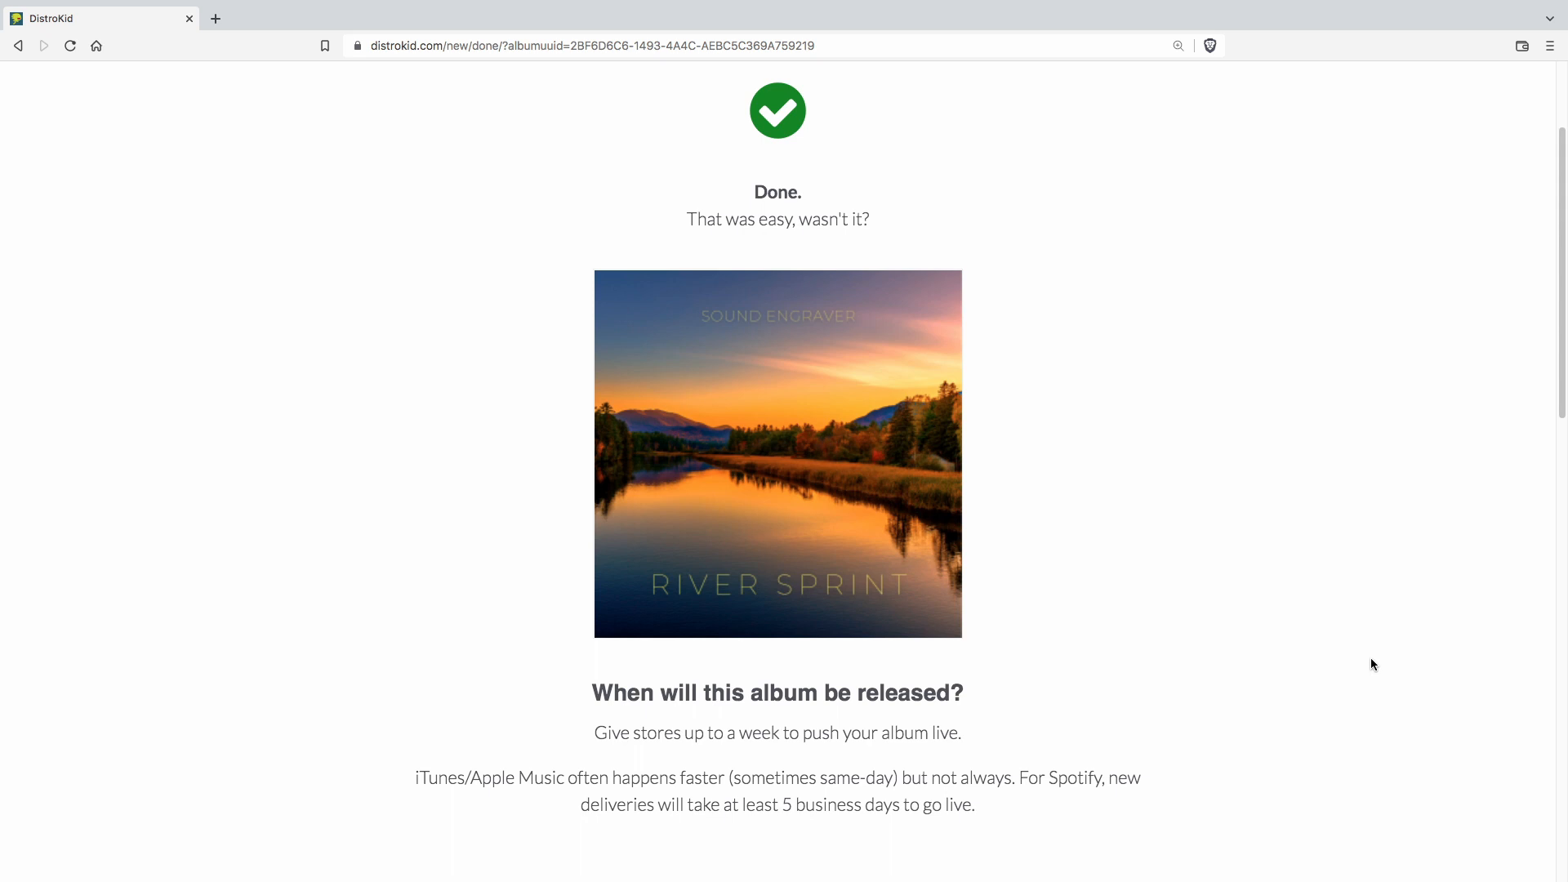
scroll(1371, 663, down, 3)
scroll(1371, 663, down, 1)
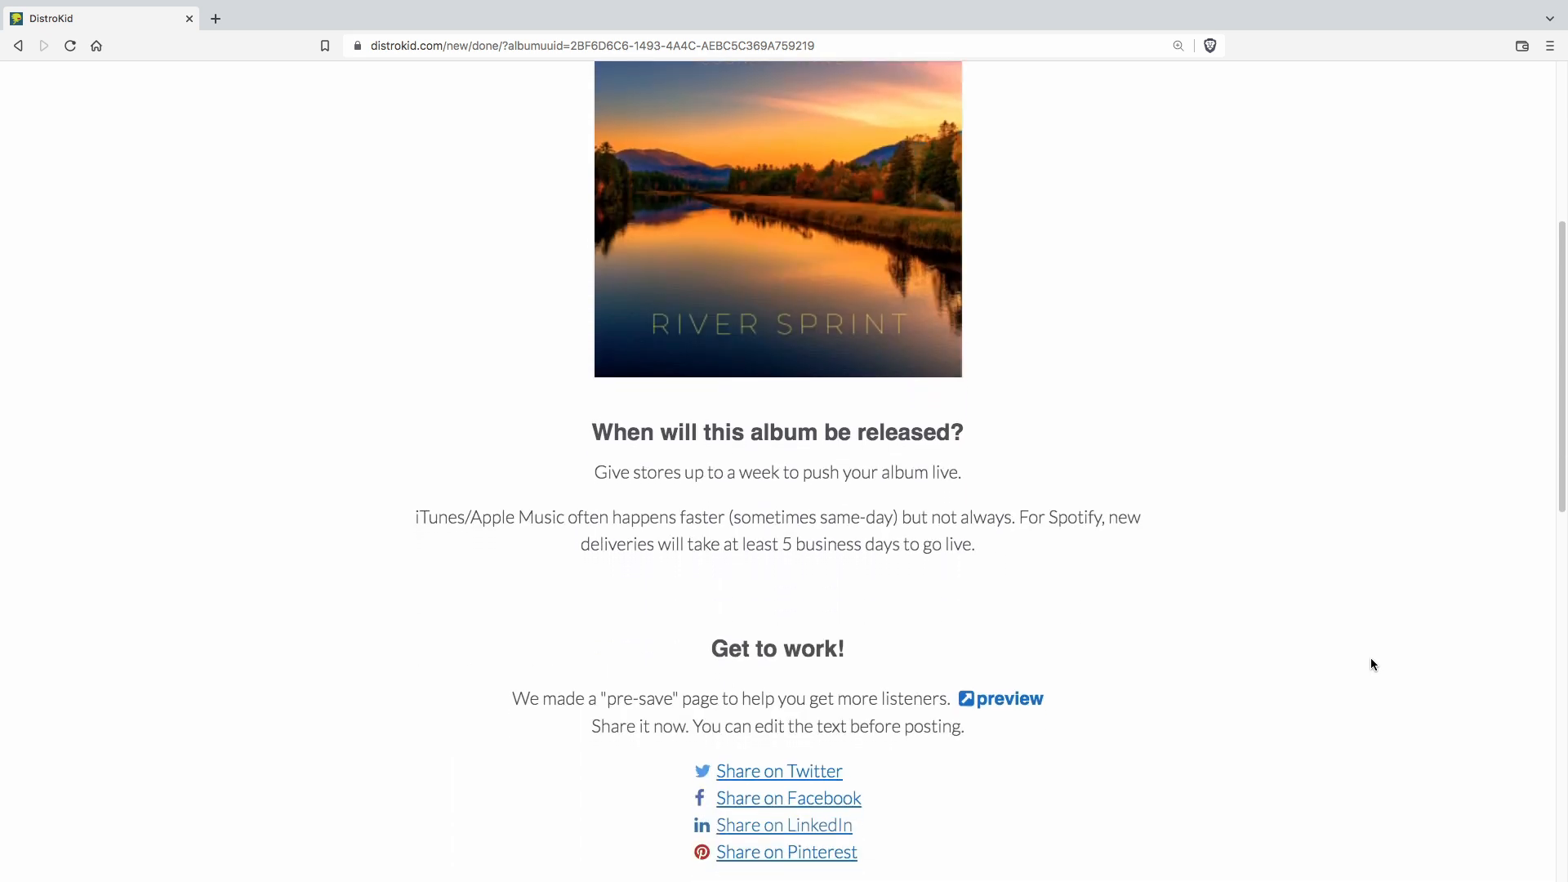
drag(964, 831, 480, 638)
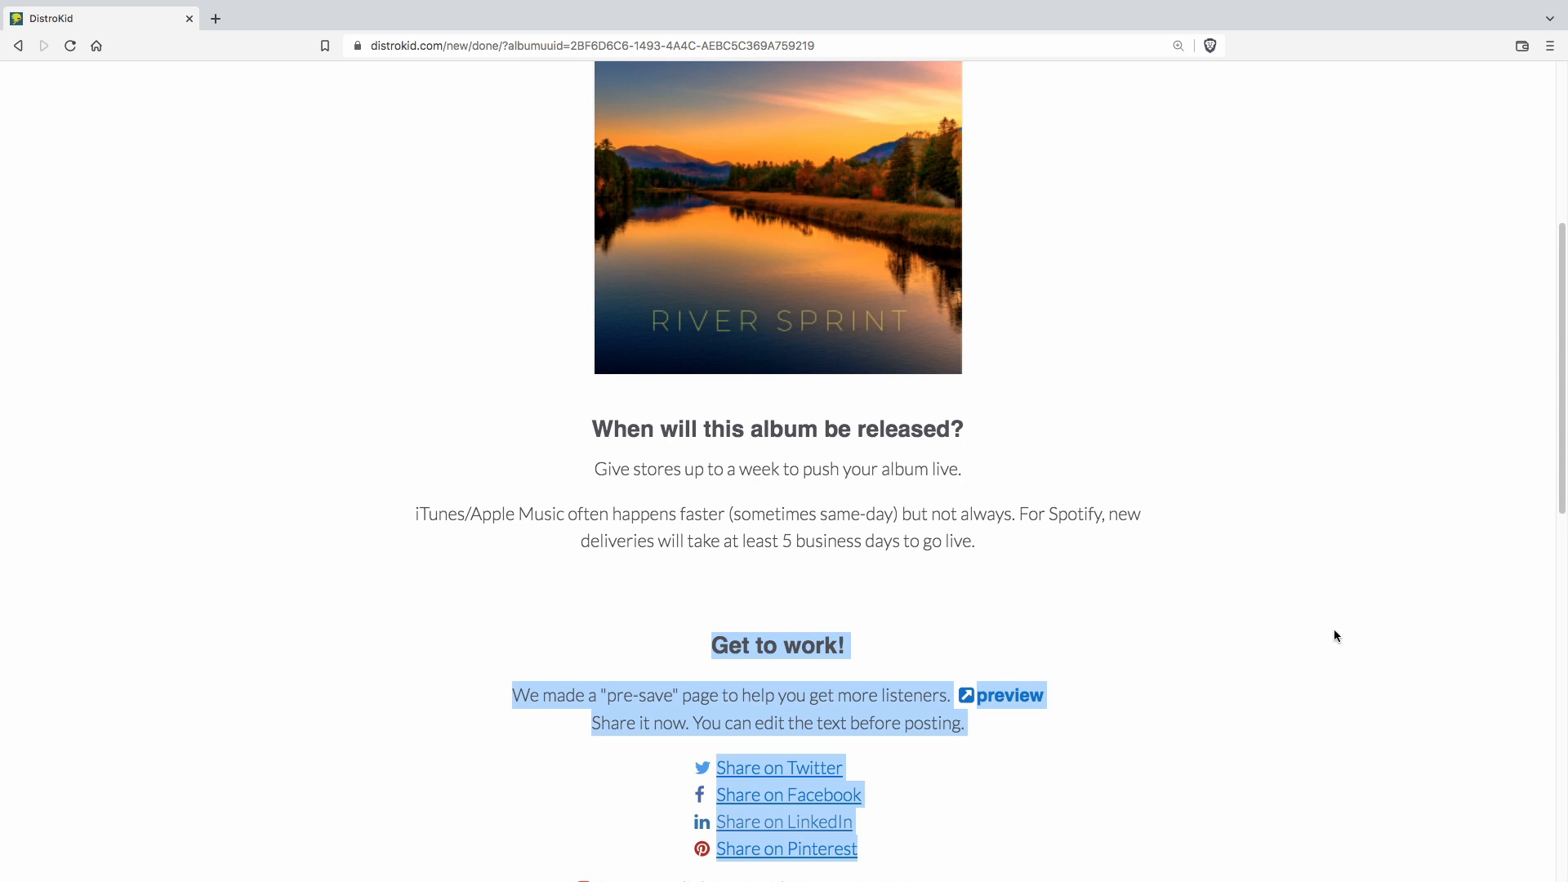
scroll(1360, 626, up, 4)
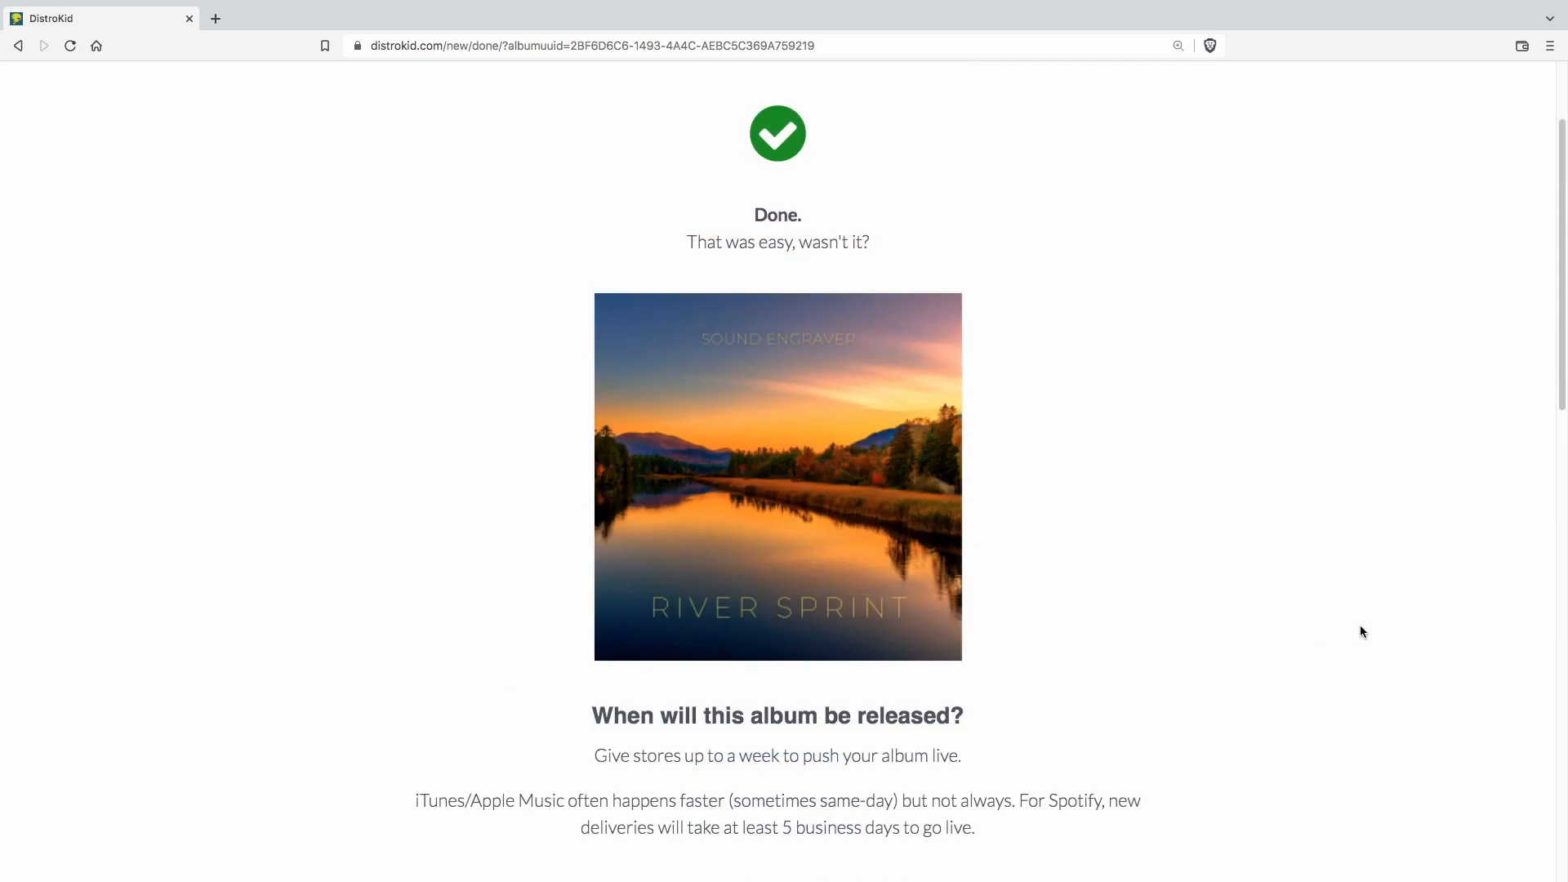